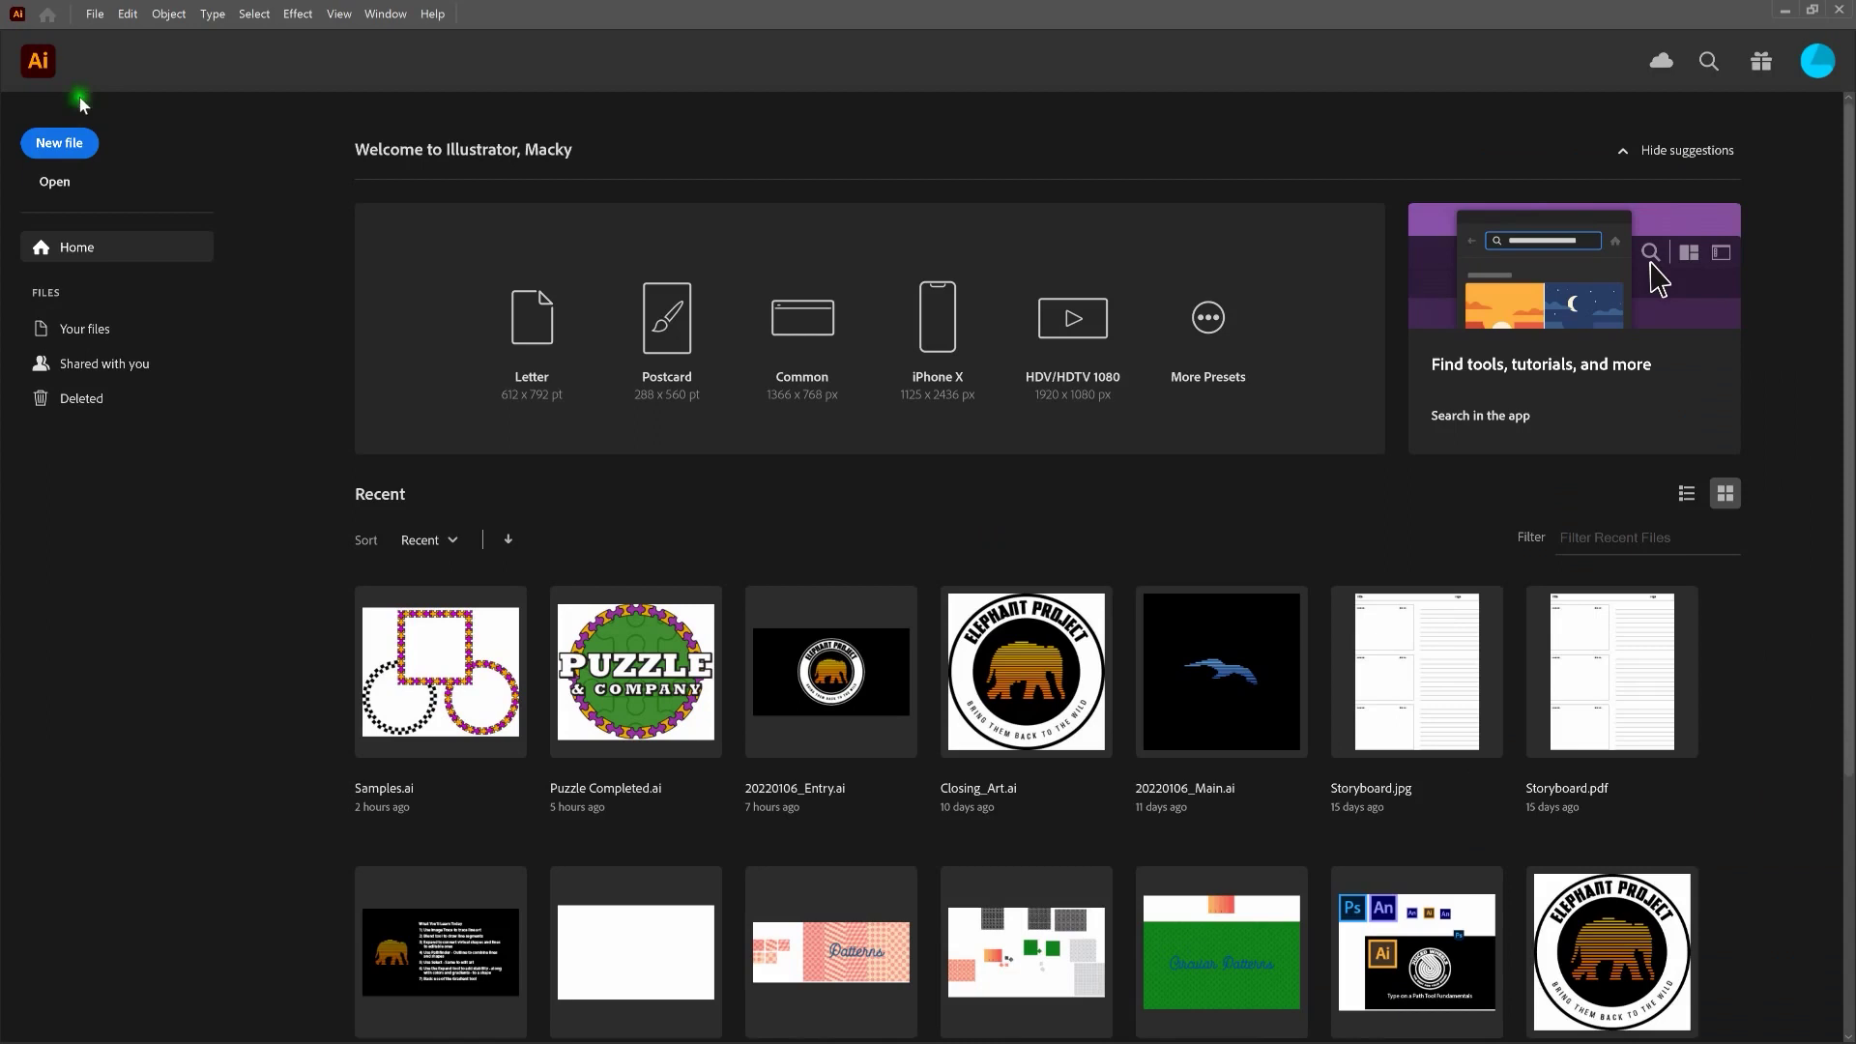
# Create a new 1000 × 1000 pt document from the Art & Illustration preset
pyautogui.click(59, 143)
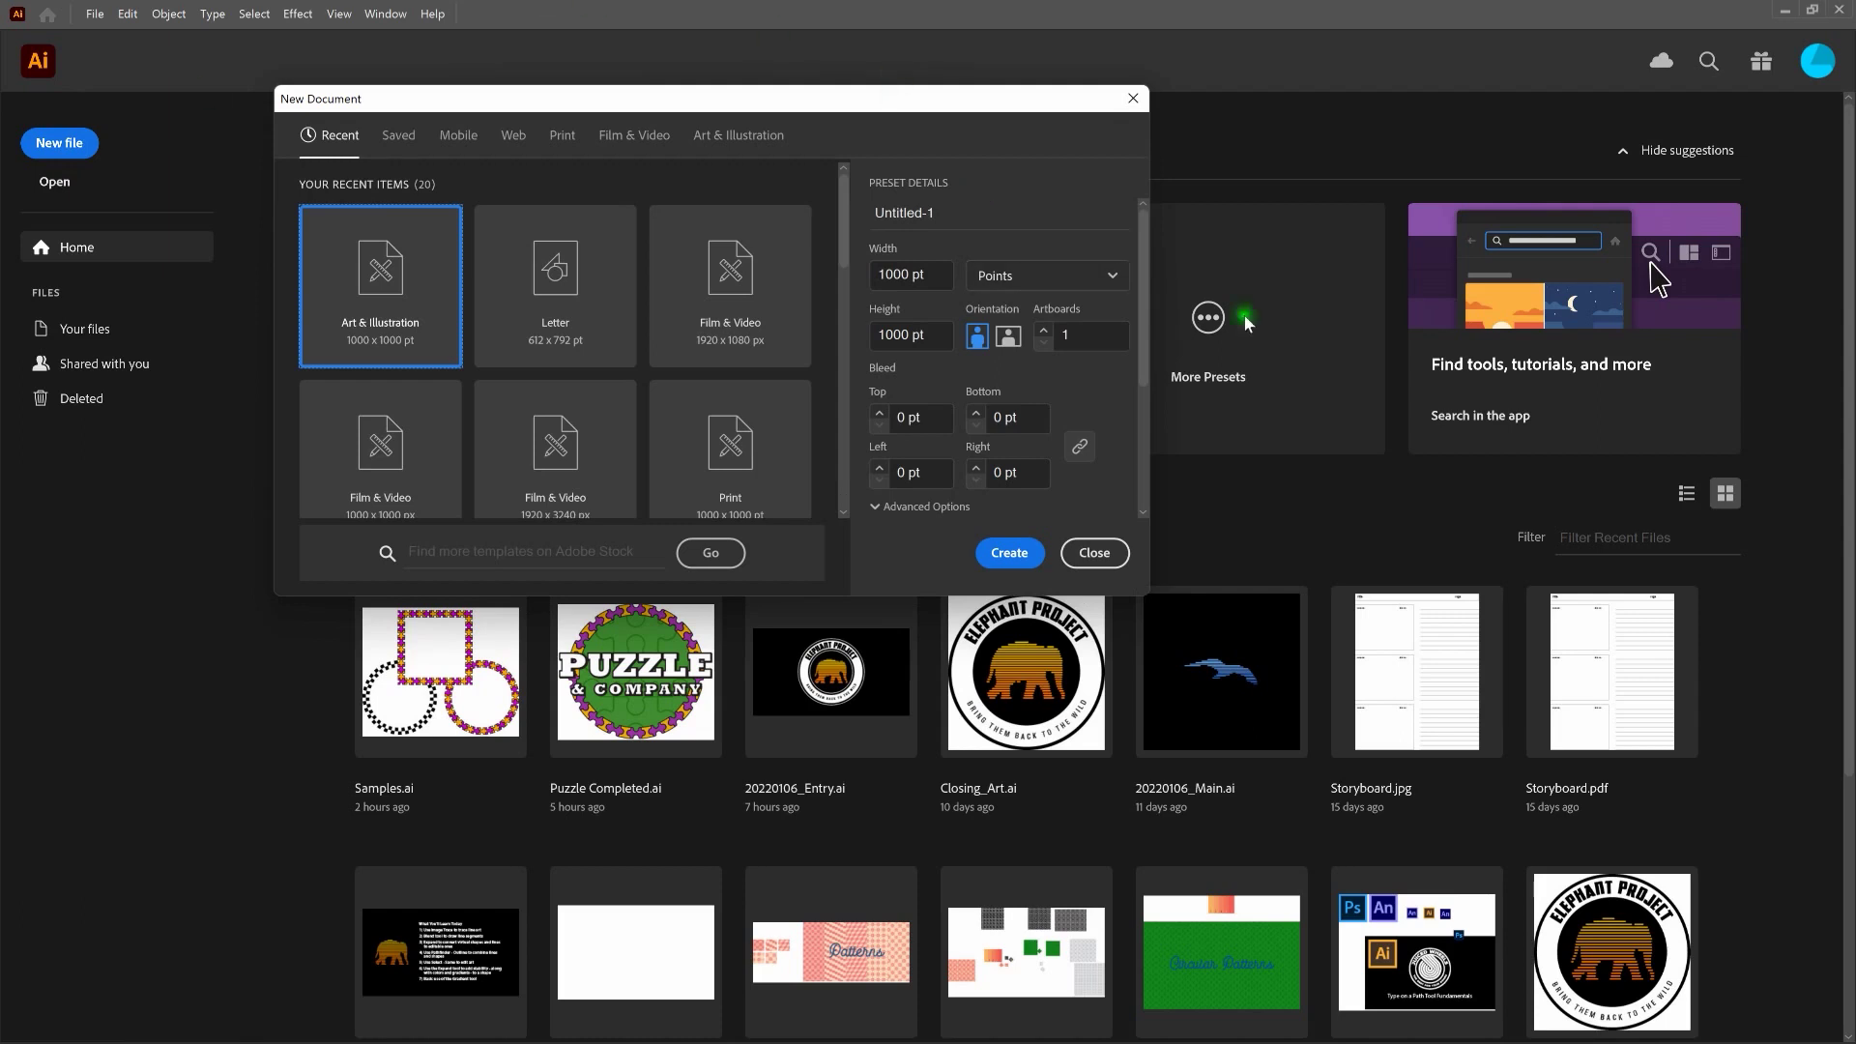
pyautogui.scroll(-5, 1145, 426)
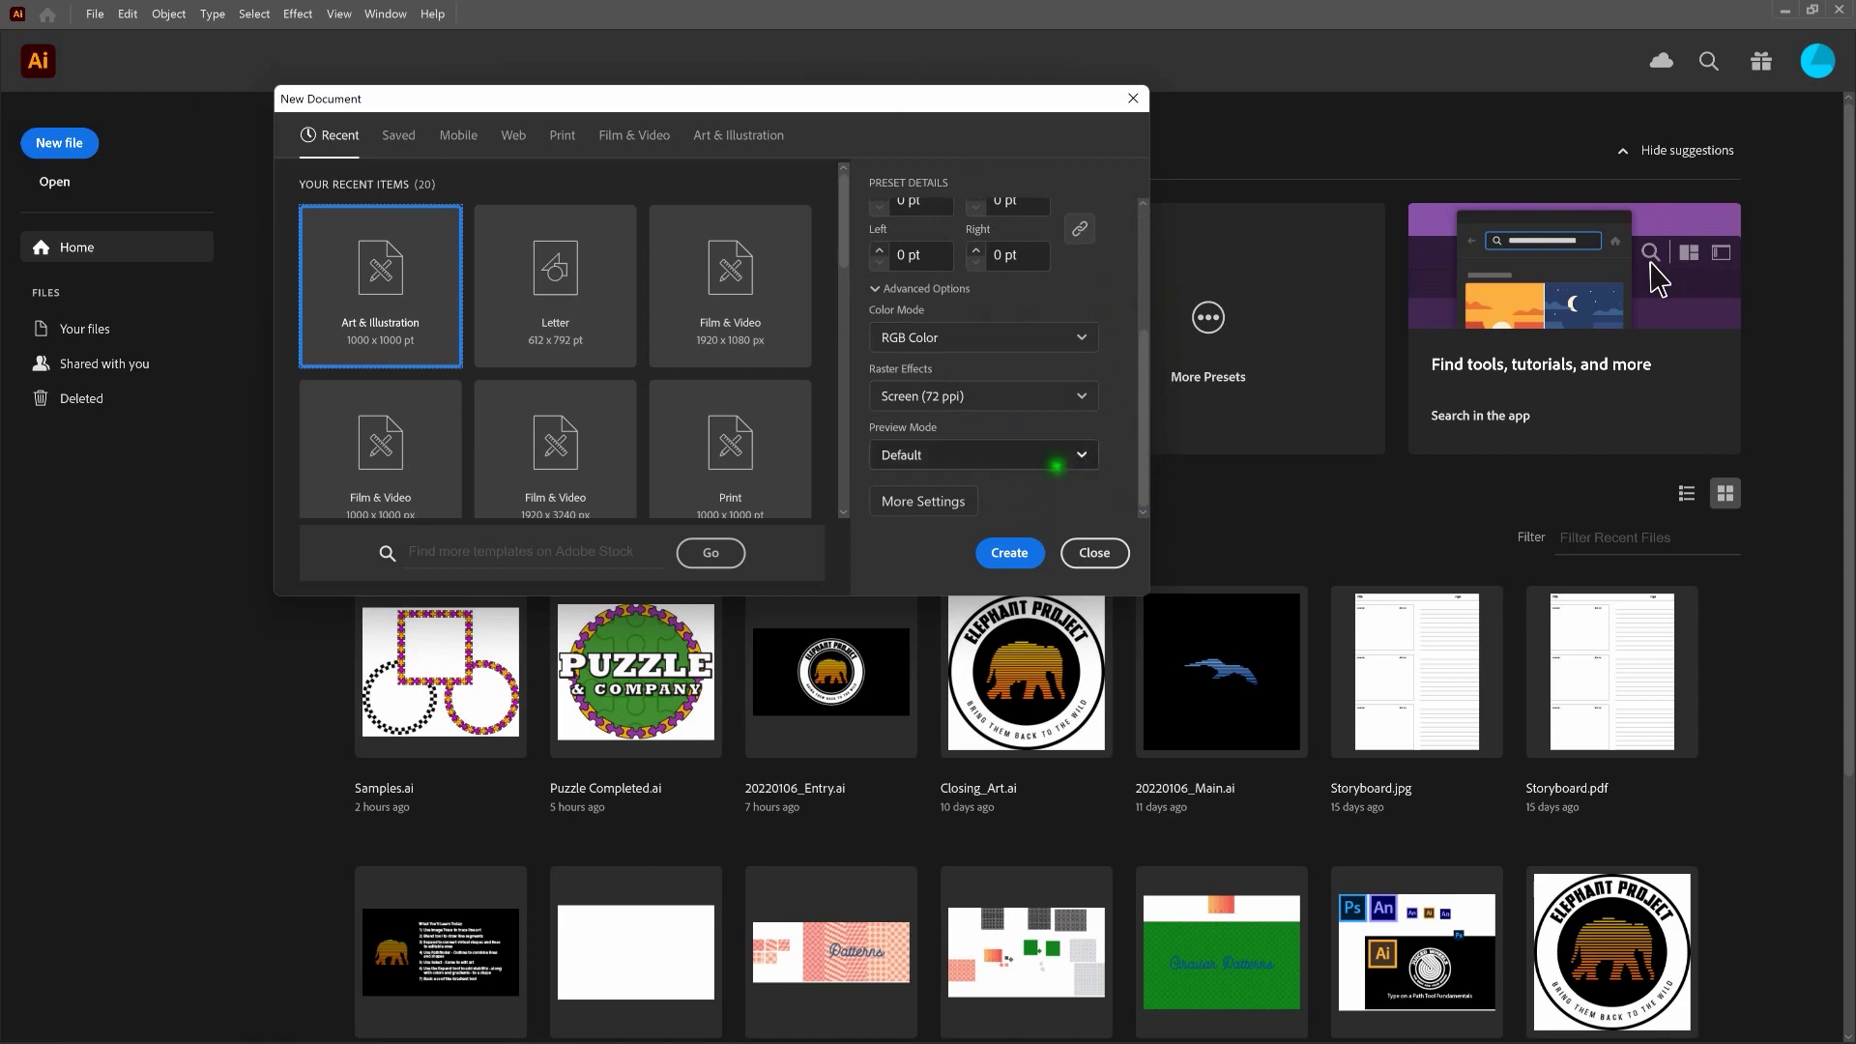
pyautogui.click(1005, 548)
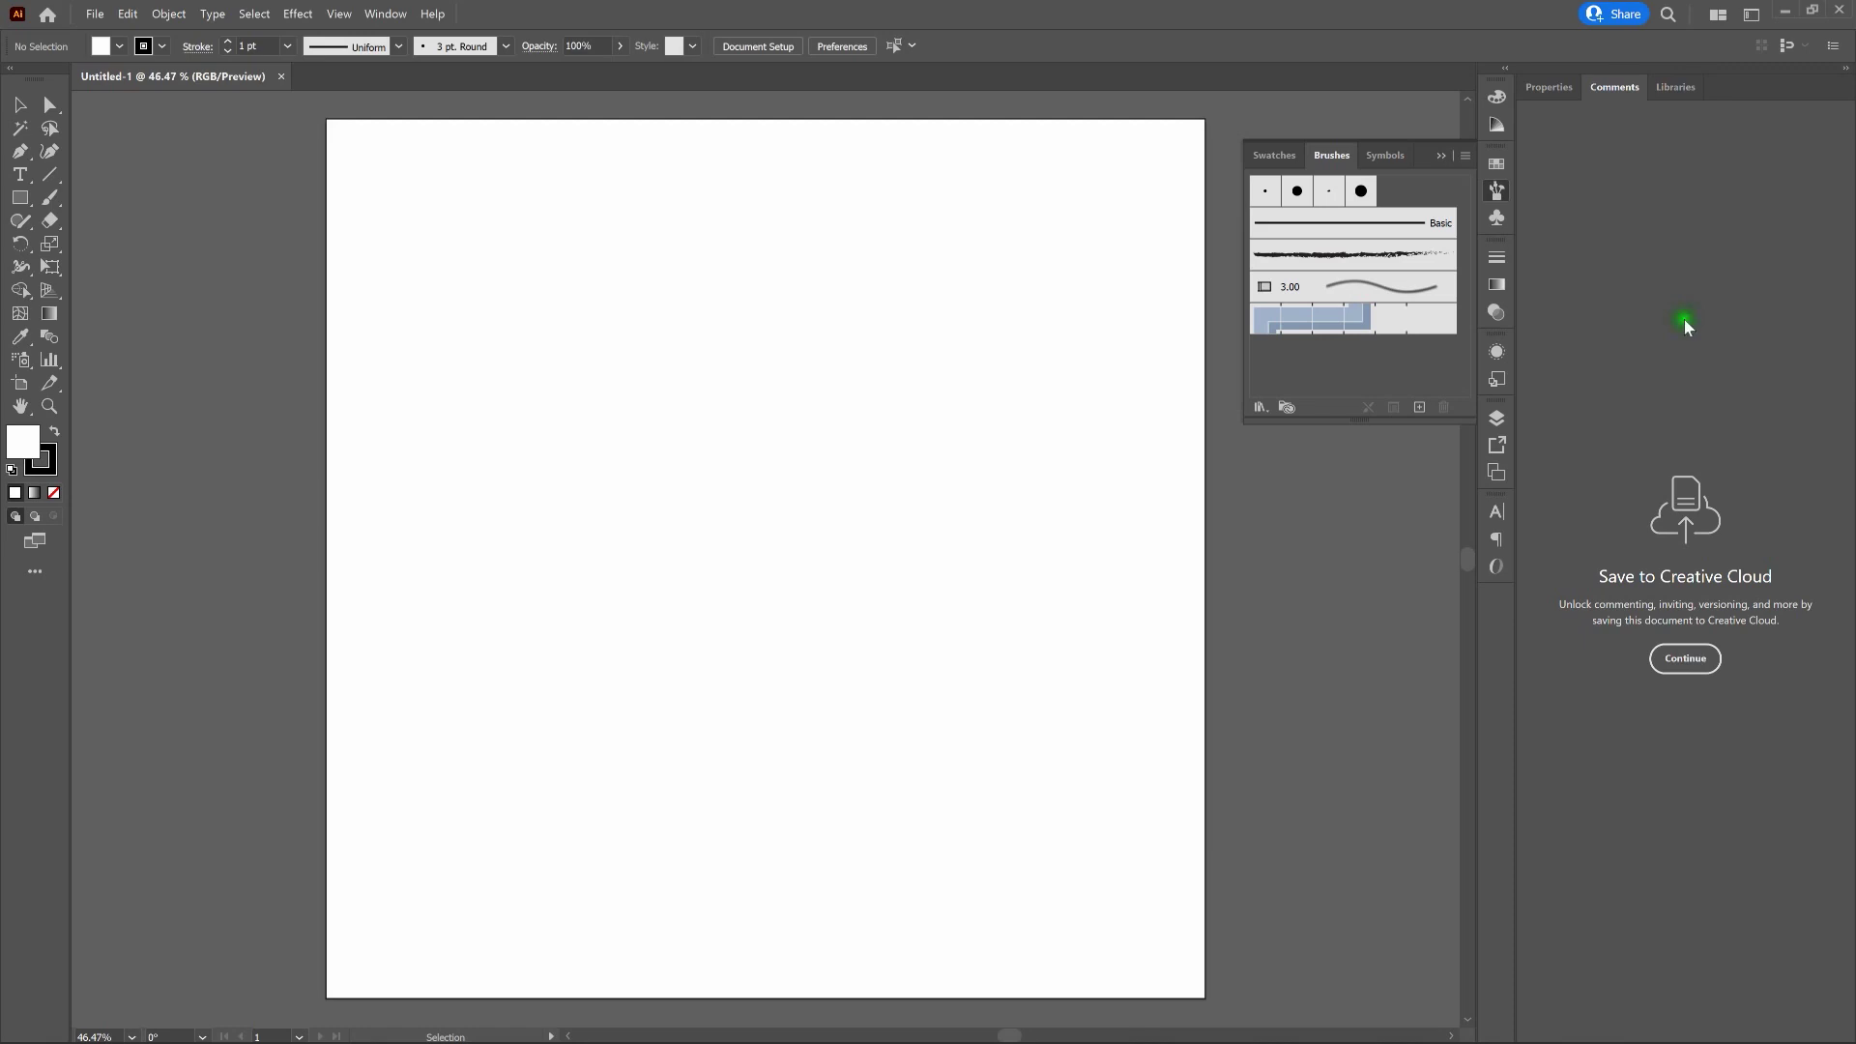
pyautogui.click(1753, 16)
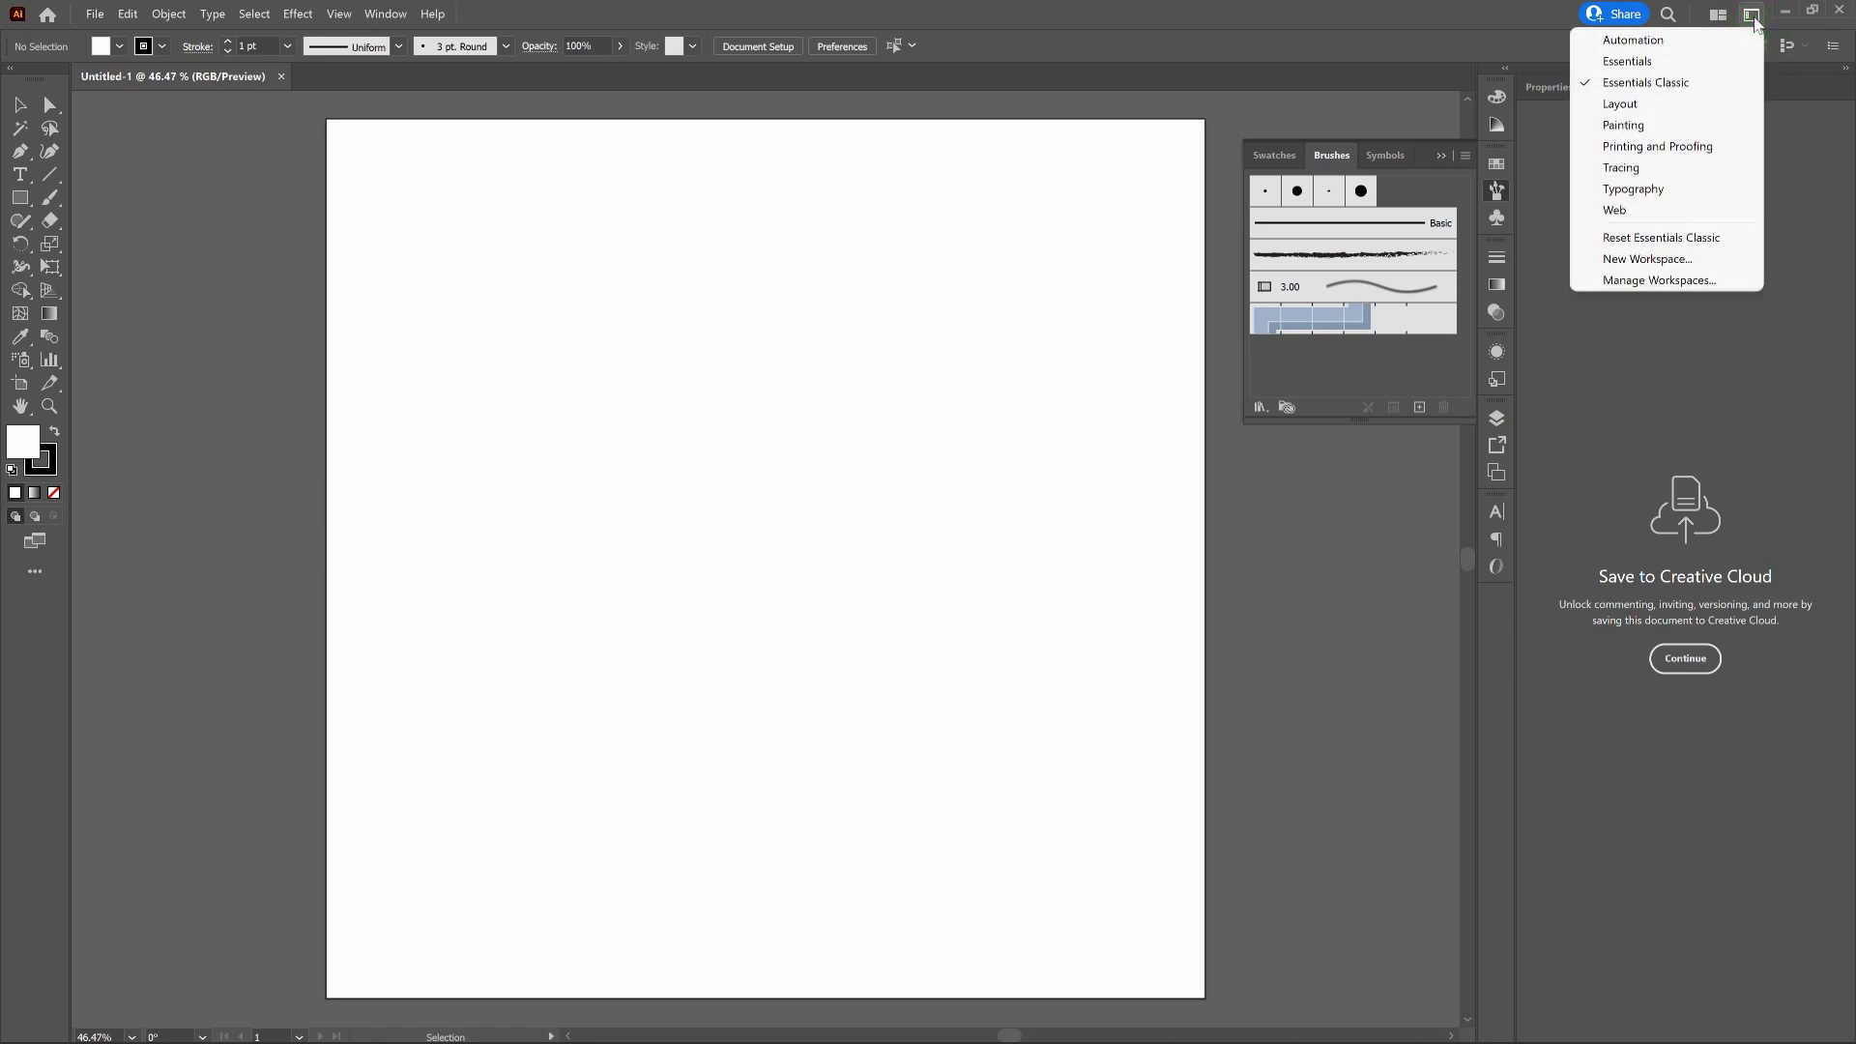
pyautogui.click(1471, 20)
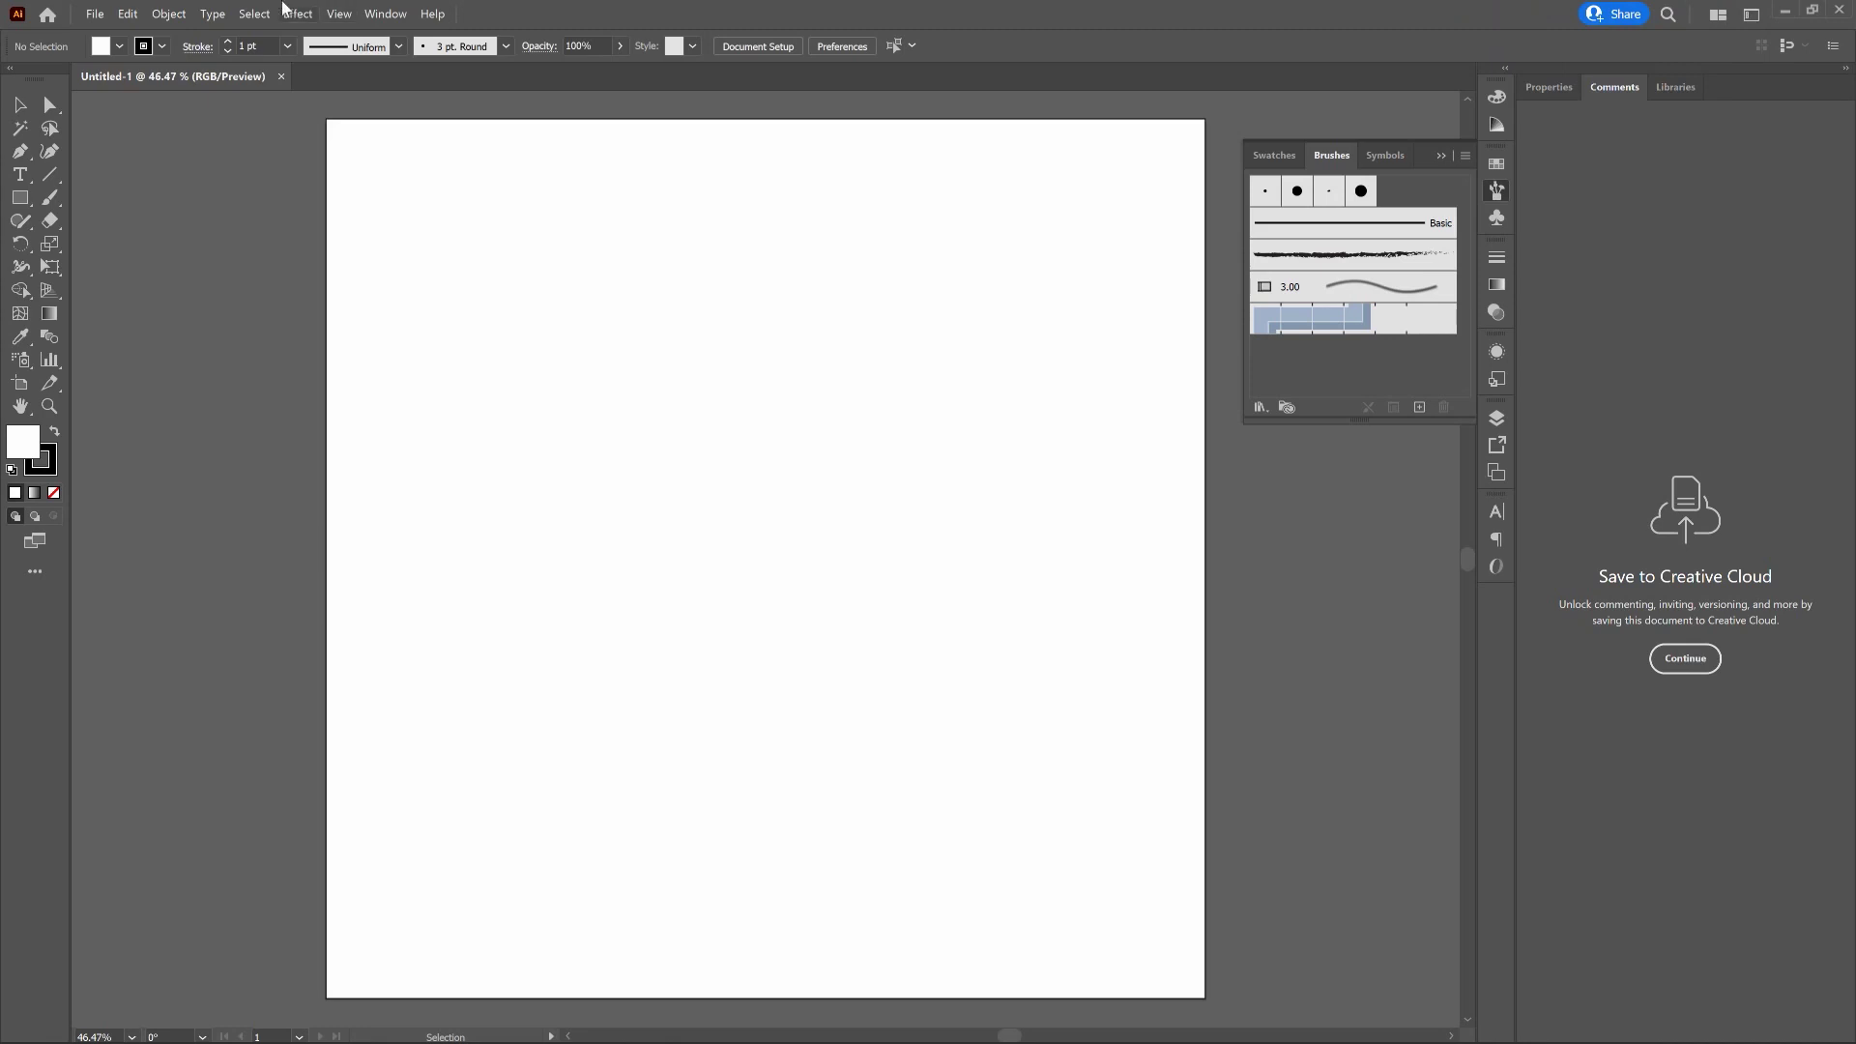
pyautogui.click(329, 14)
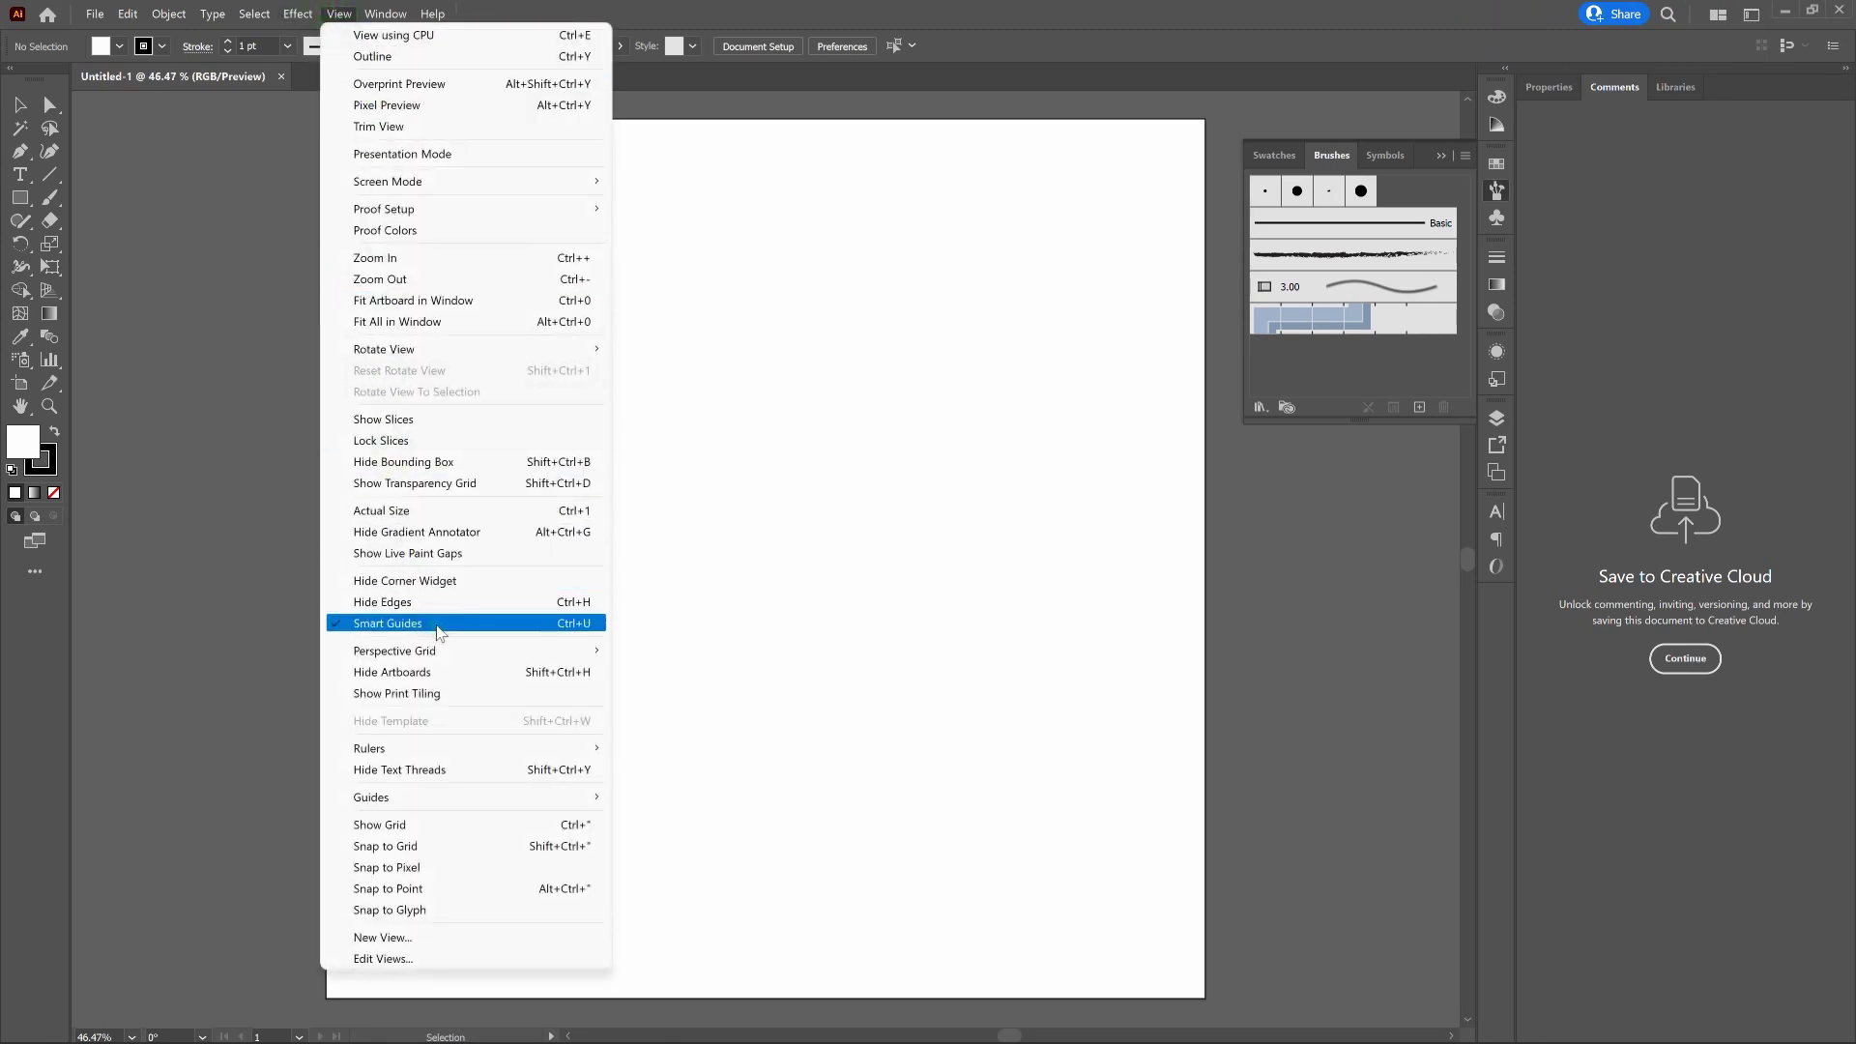
pyautogui.click(1023, 22)
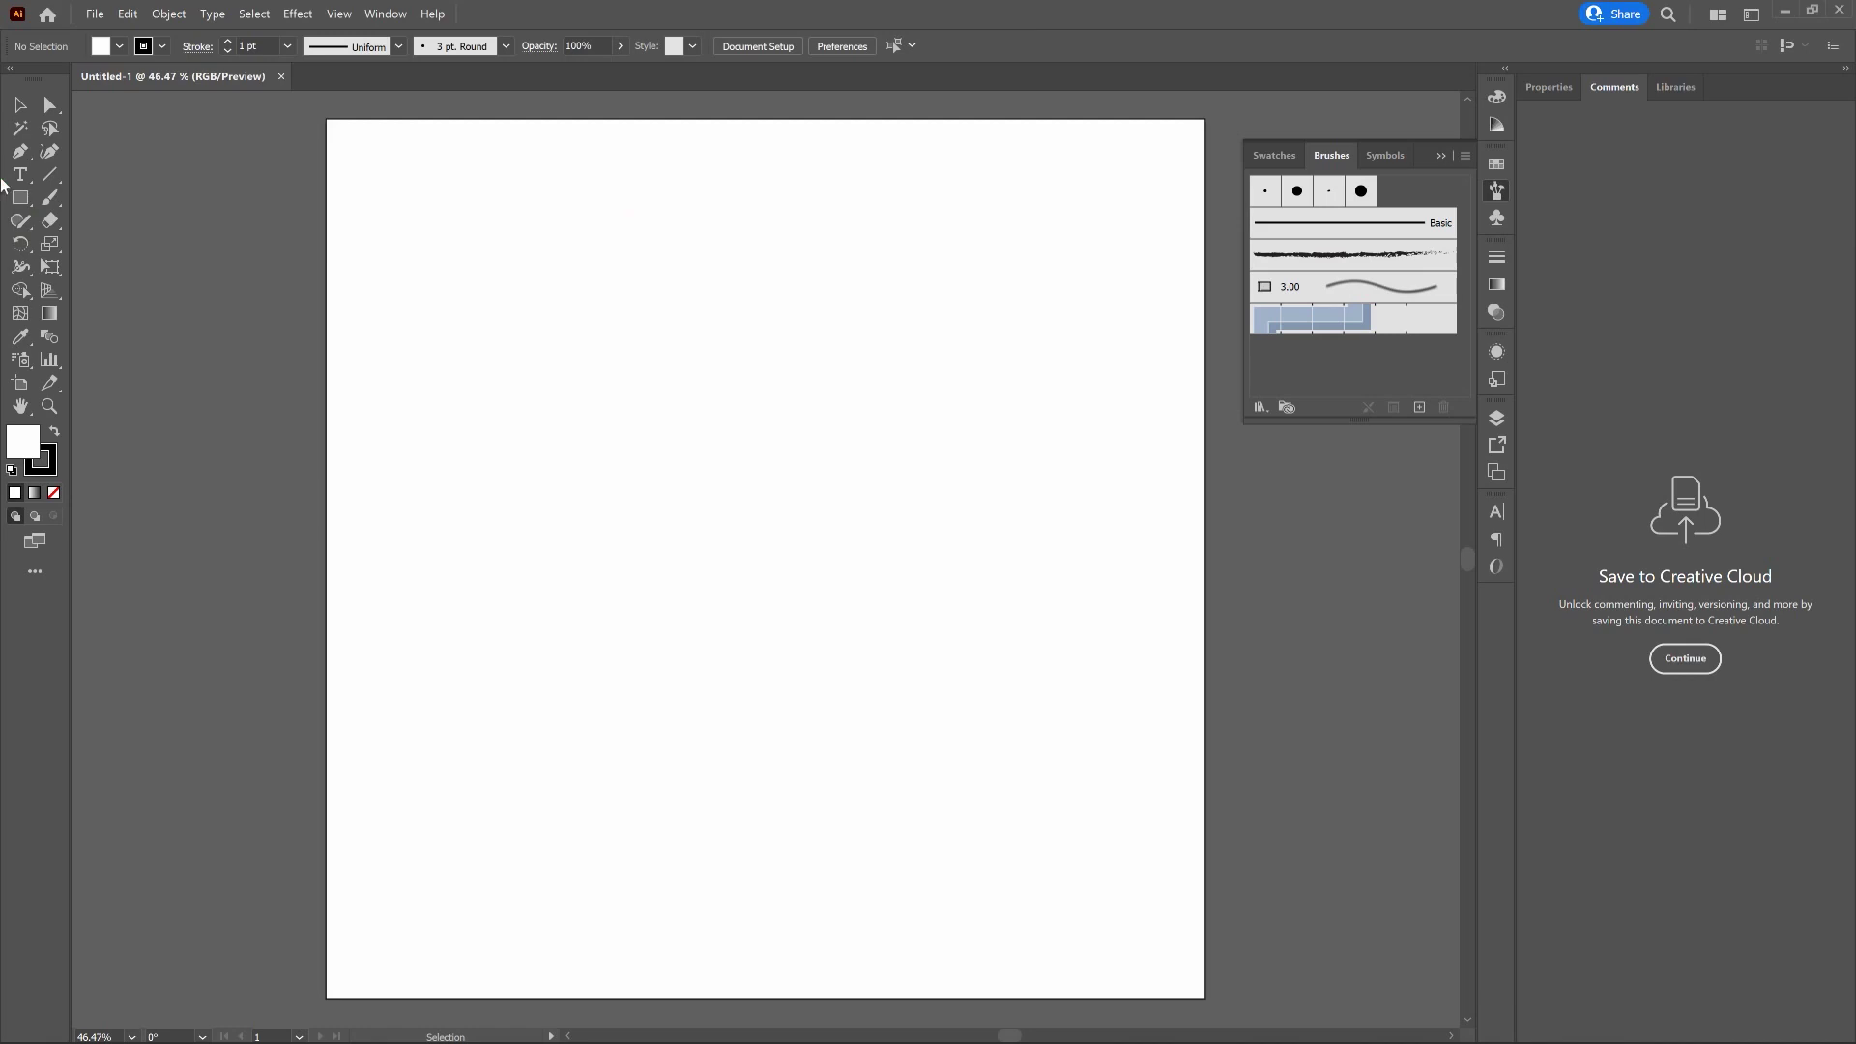
# Draw a 50 × 50 pt square with the Rectangle tool on the artboard
pyautogui.click(20, 196)
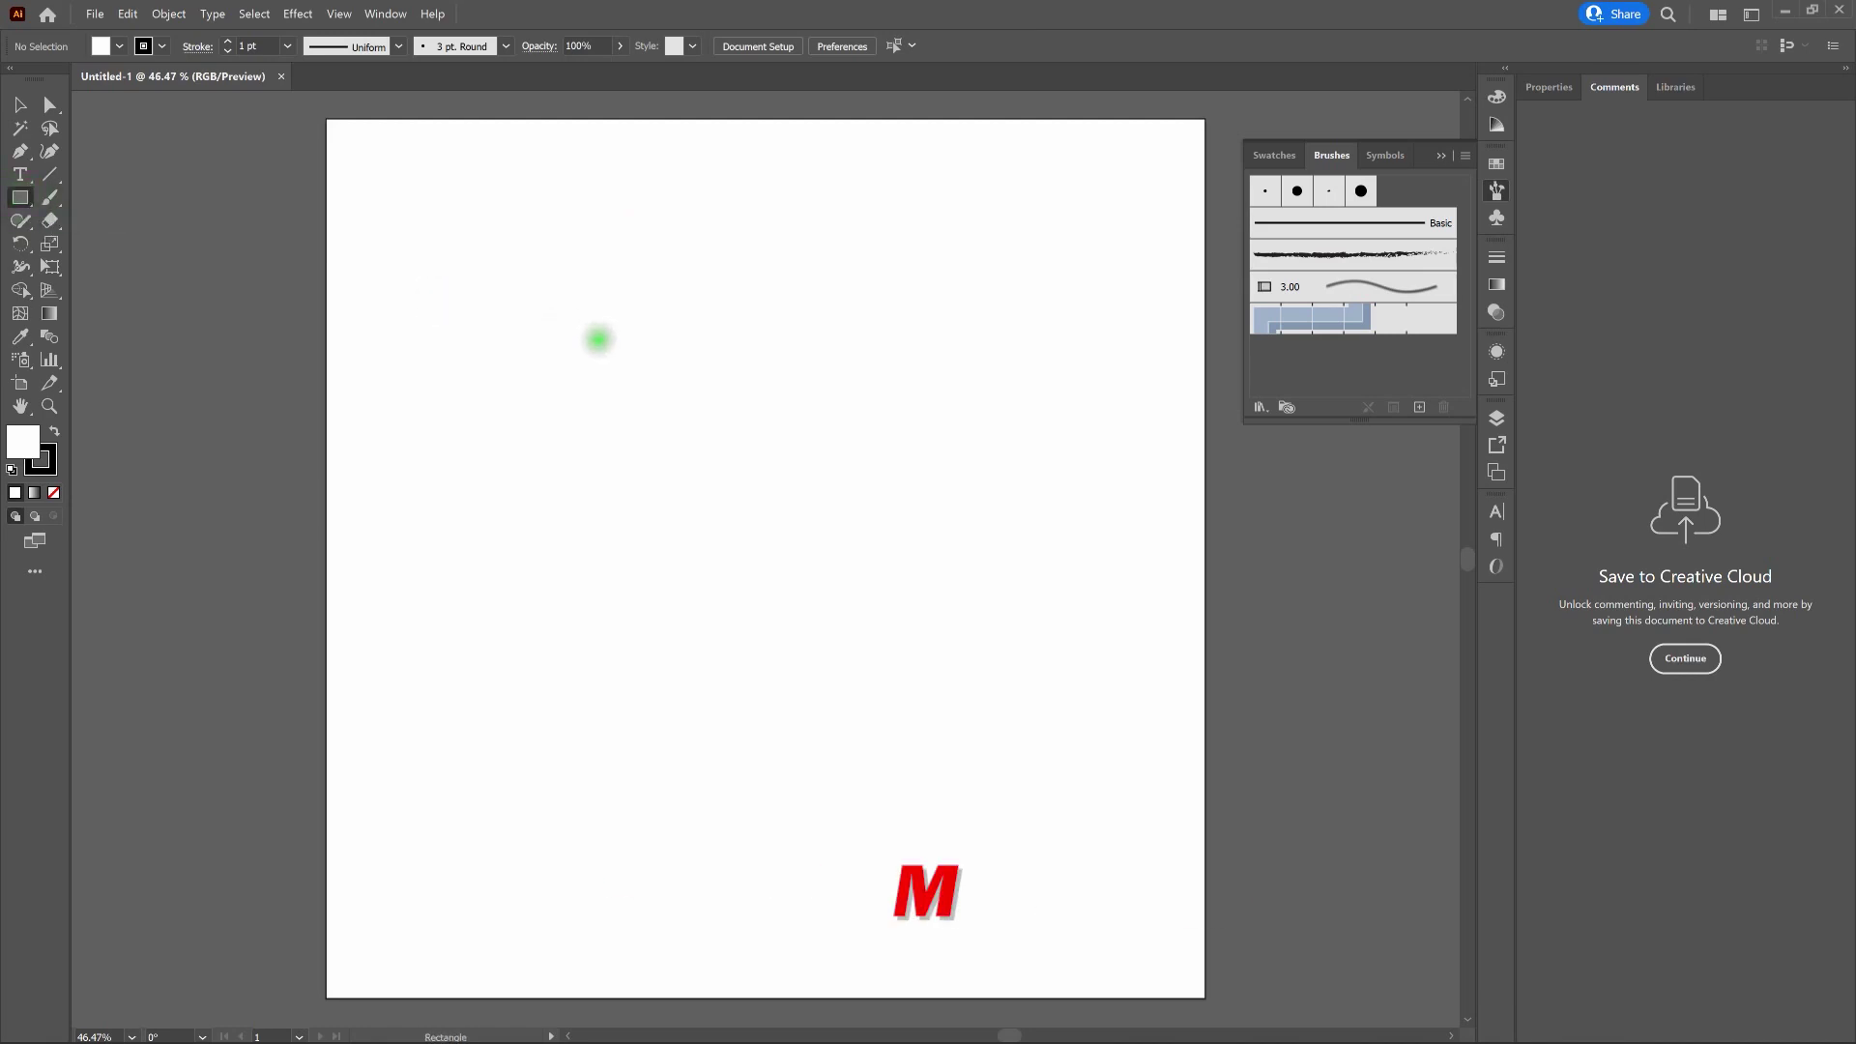
pyautogui.click(598, 339)
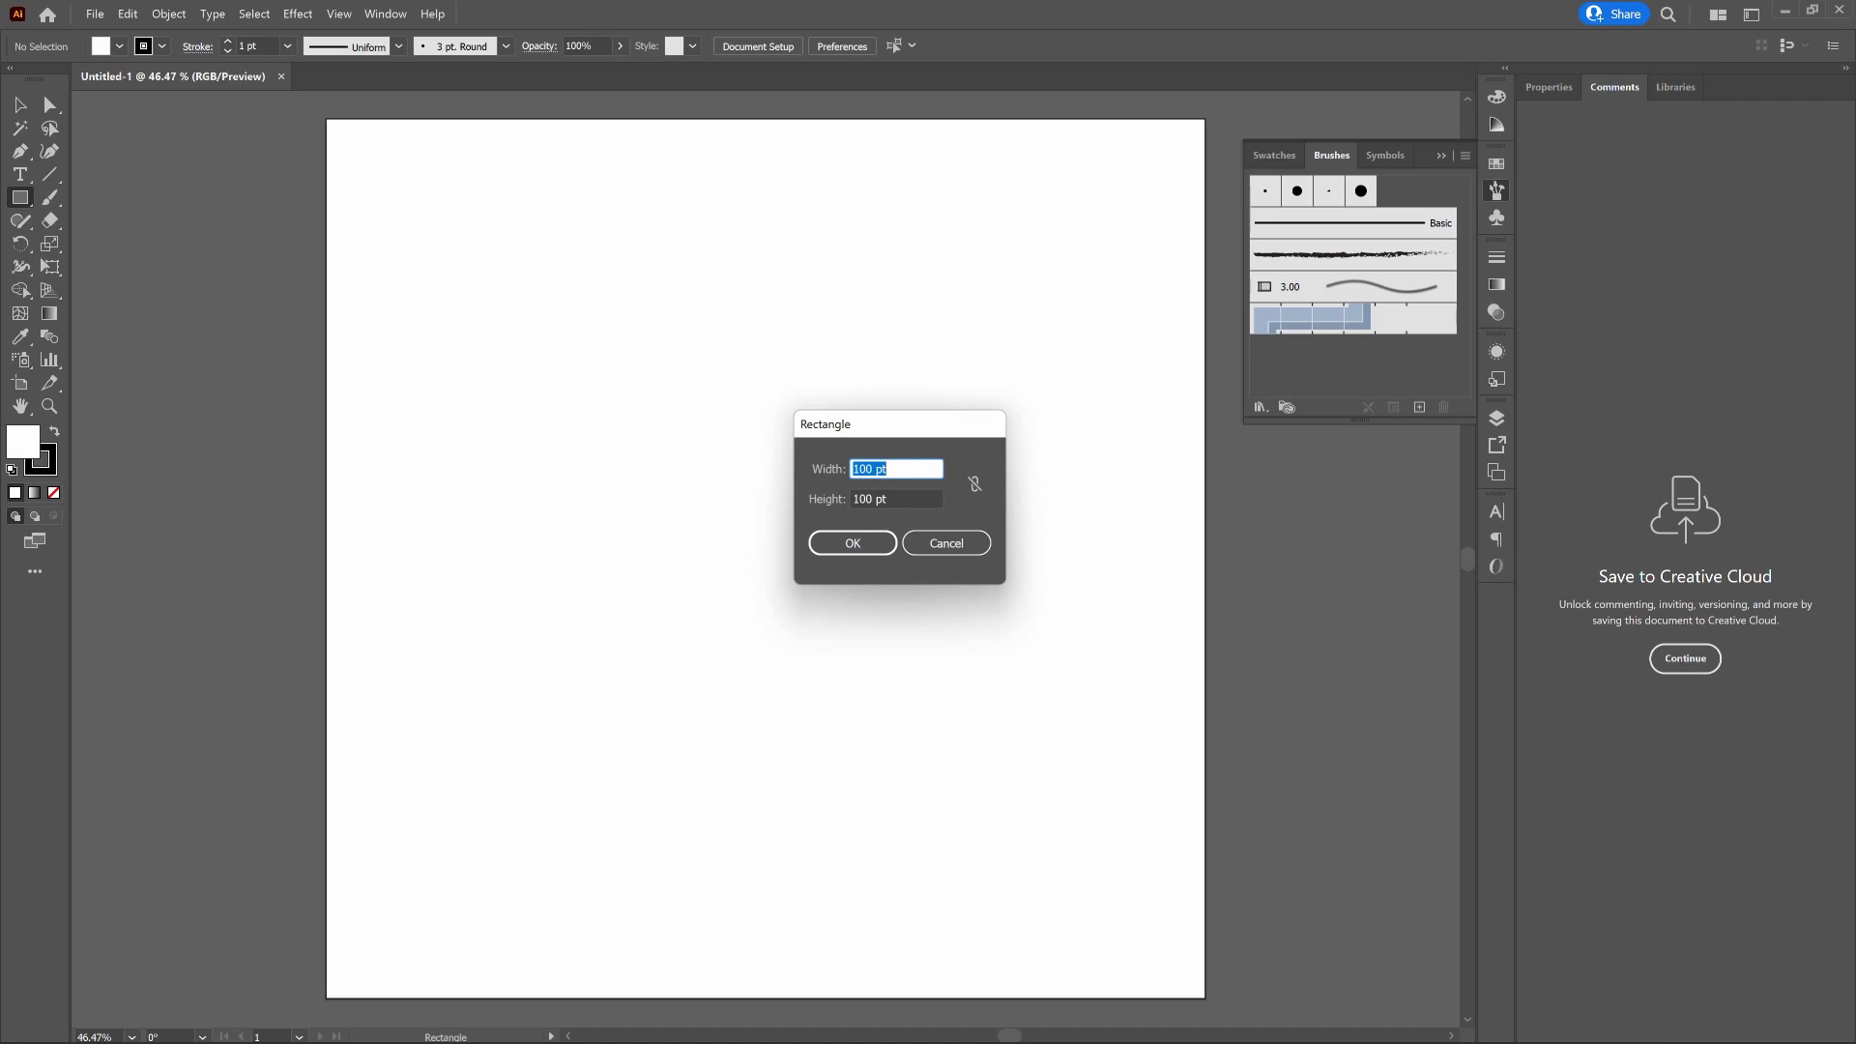
pyautogui.write('50')
pyautogui.press('Tab')
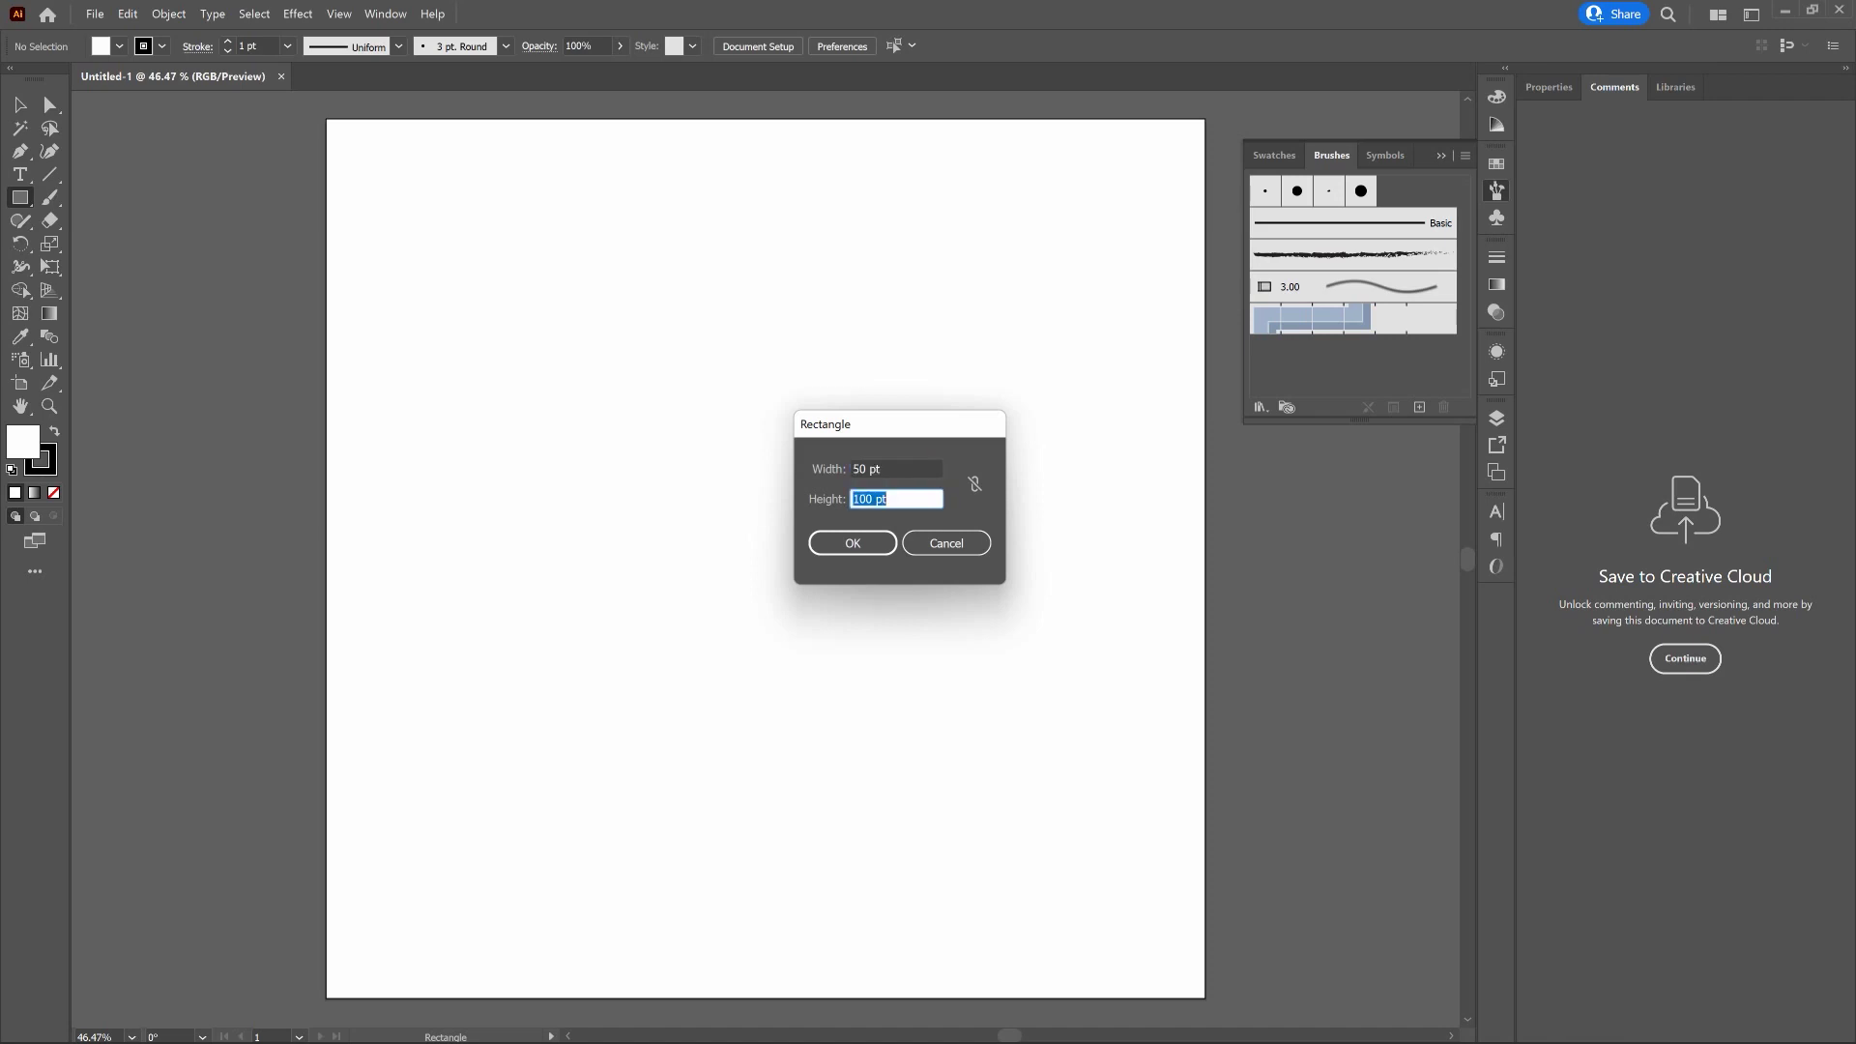
pyautogui.write('50')
pyautogui.press('Return')
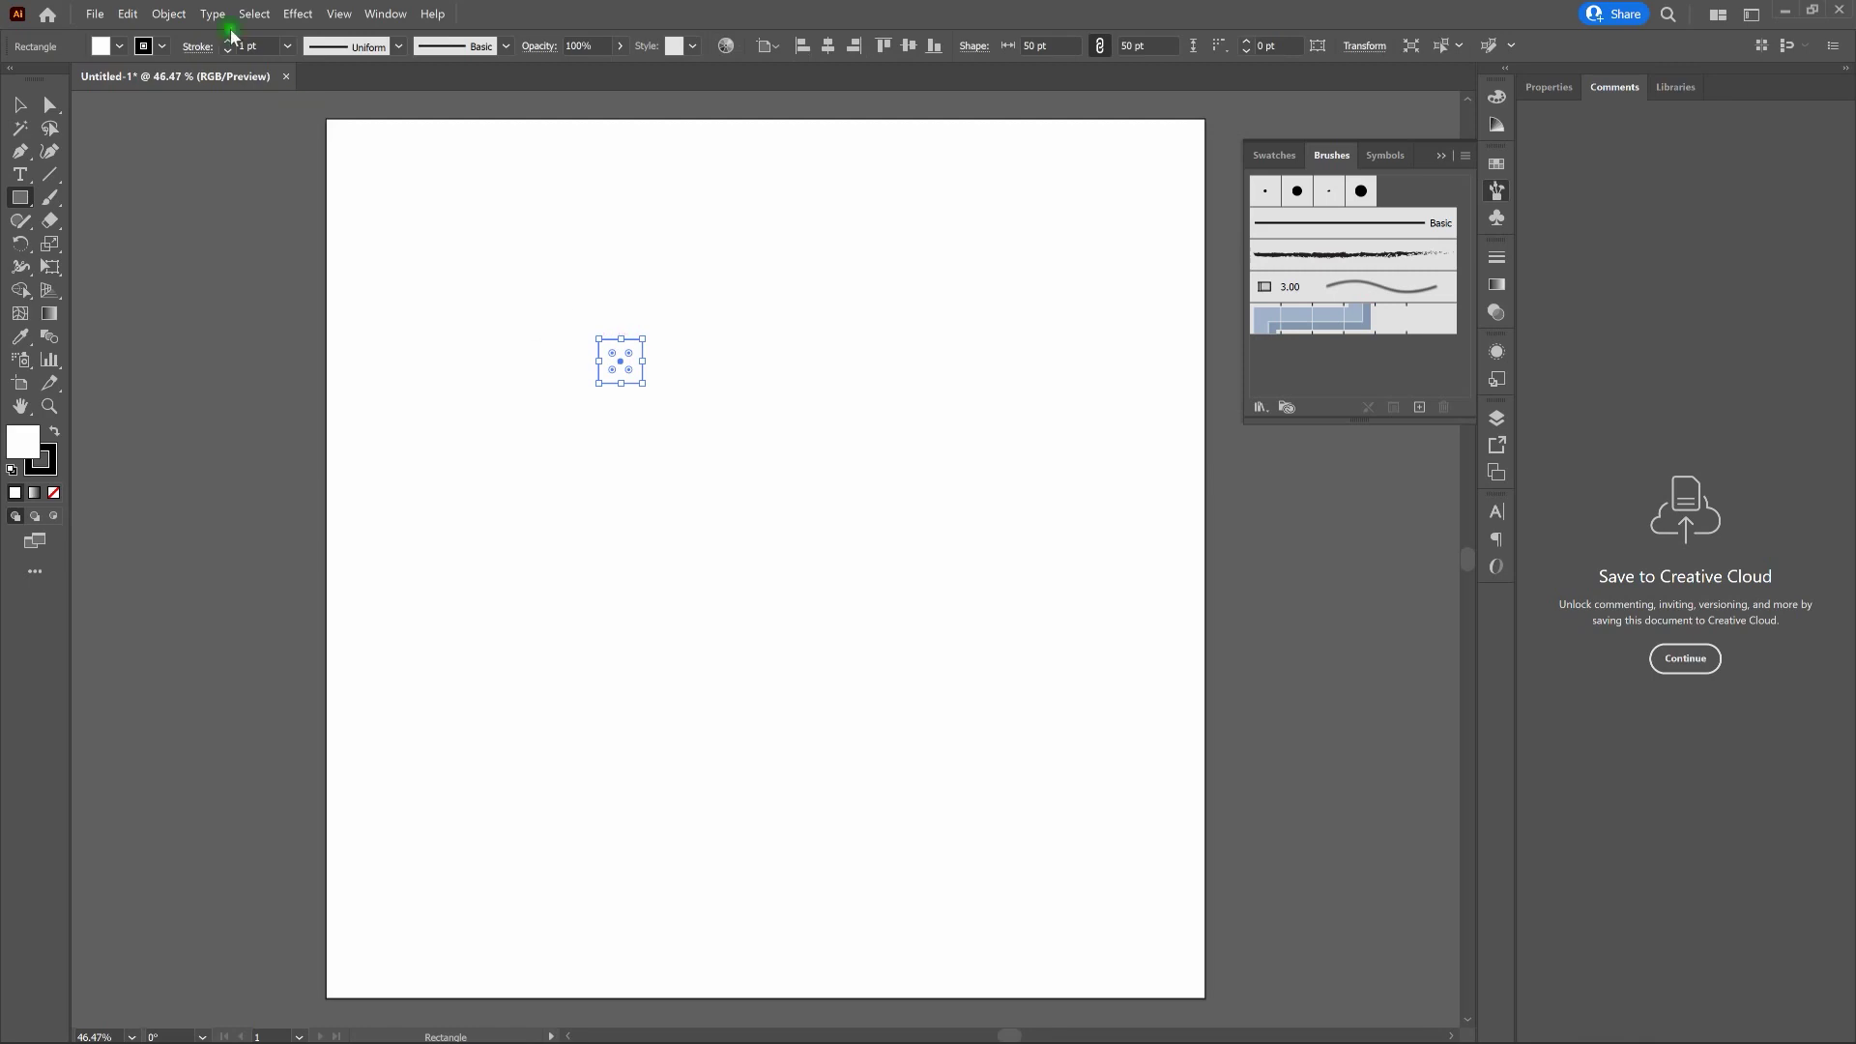
# Paste a copy of the square in front and move it 50 pt down
pyautogui.click(139, 12)
pyautogui.click(179, 105)
pyautogui.click(138, 12)
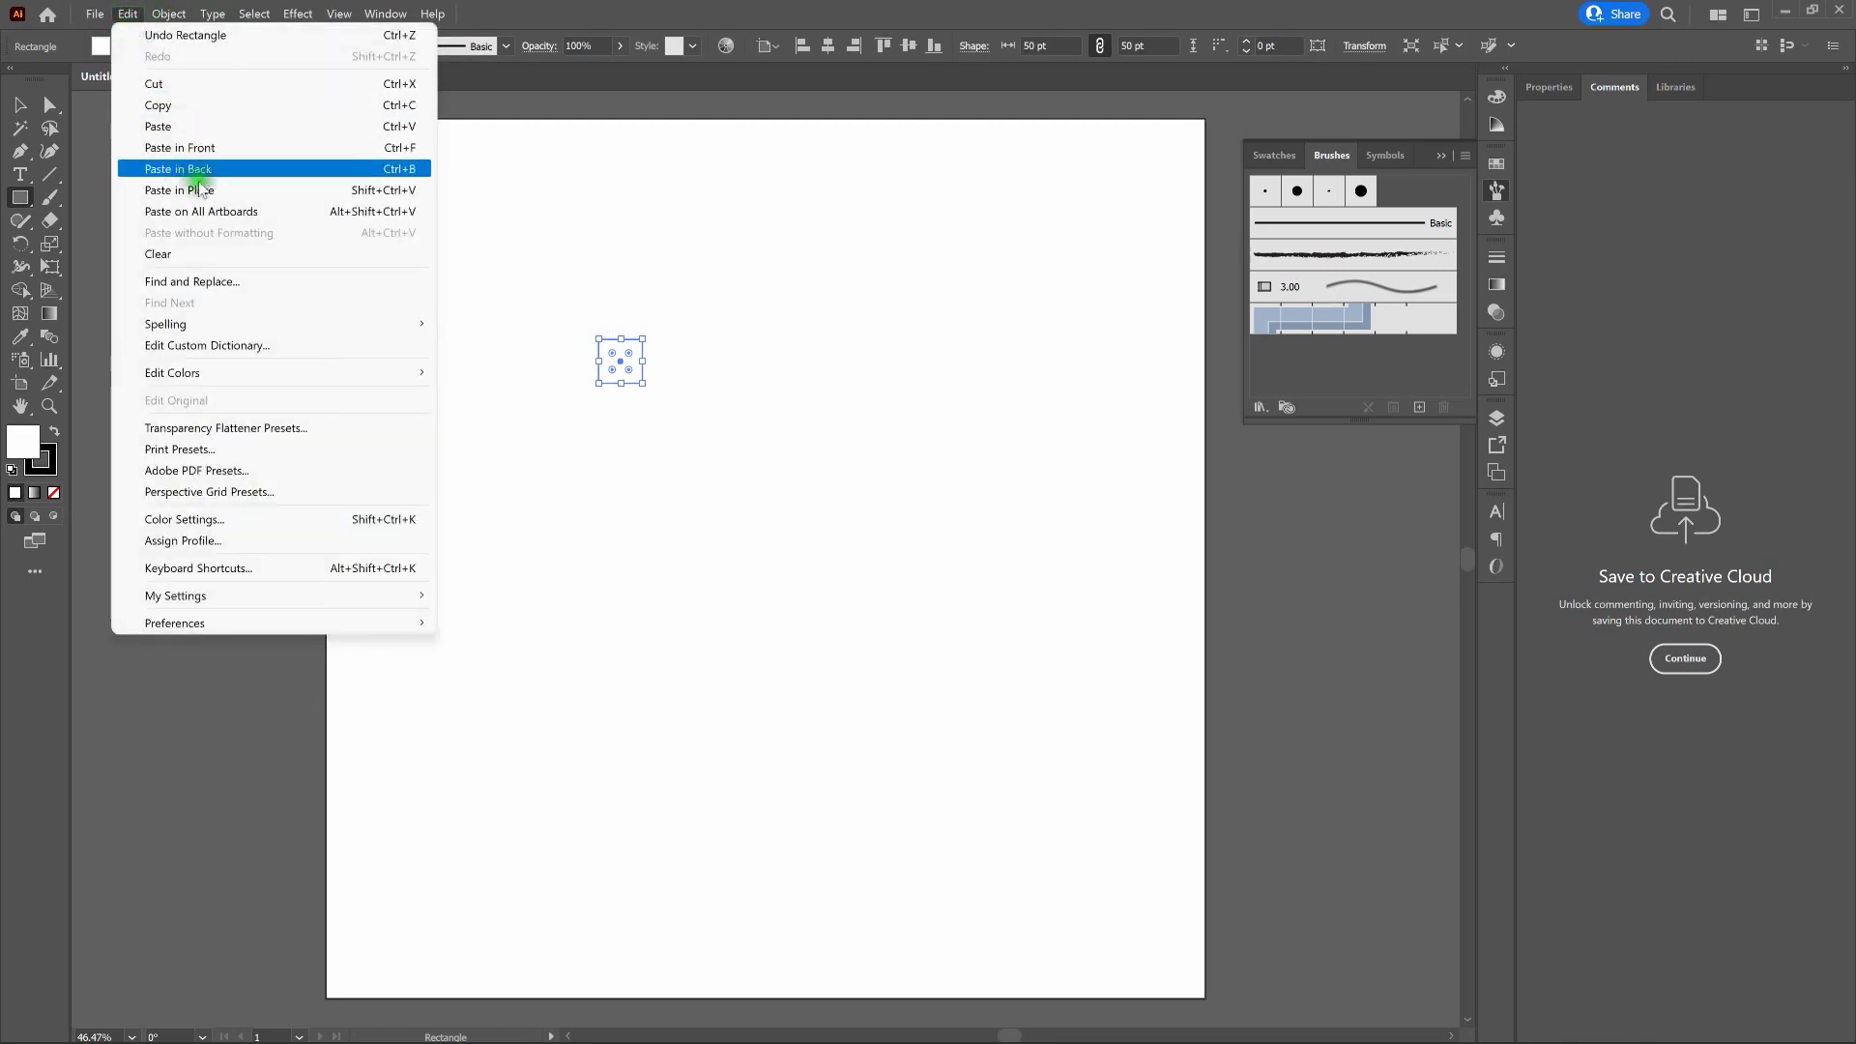
pyautogui.click(207, 152)
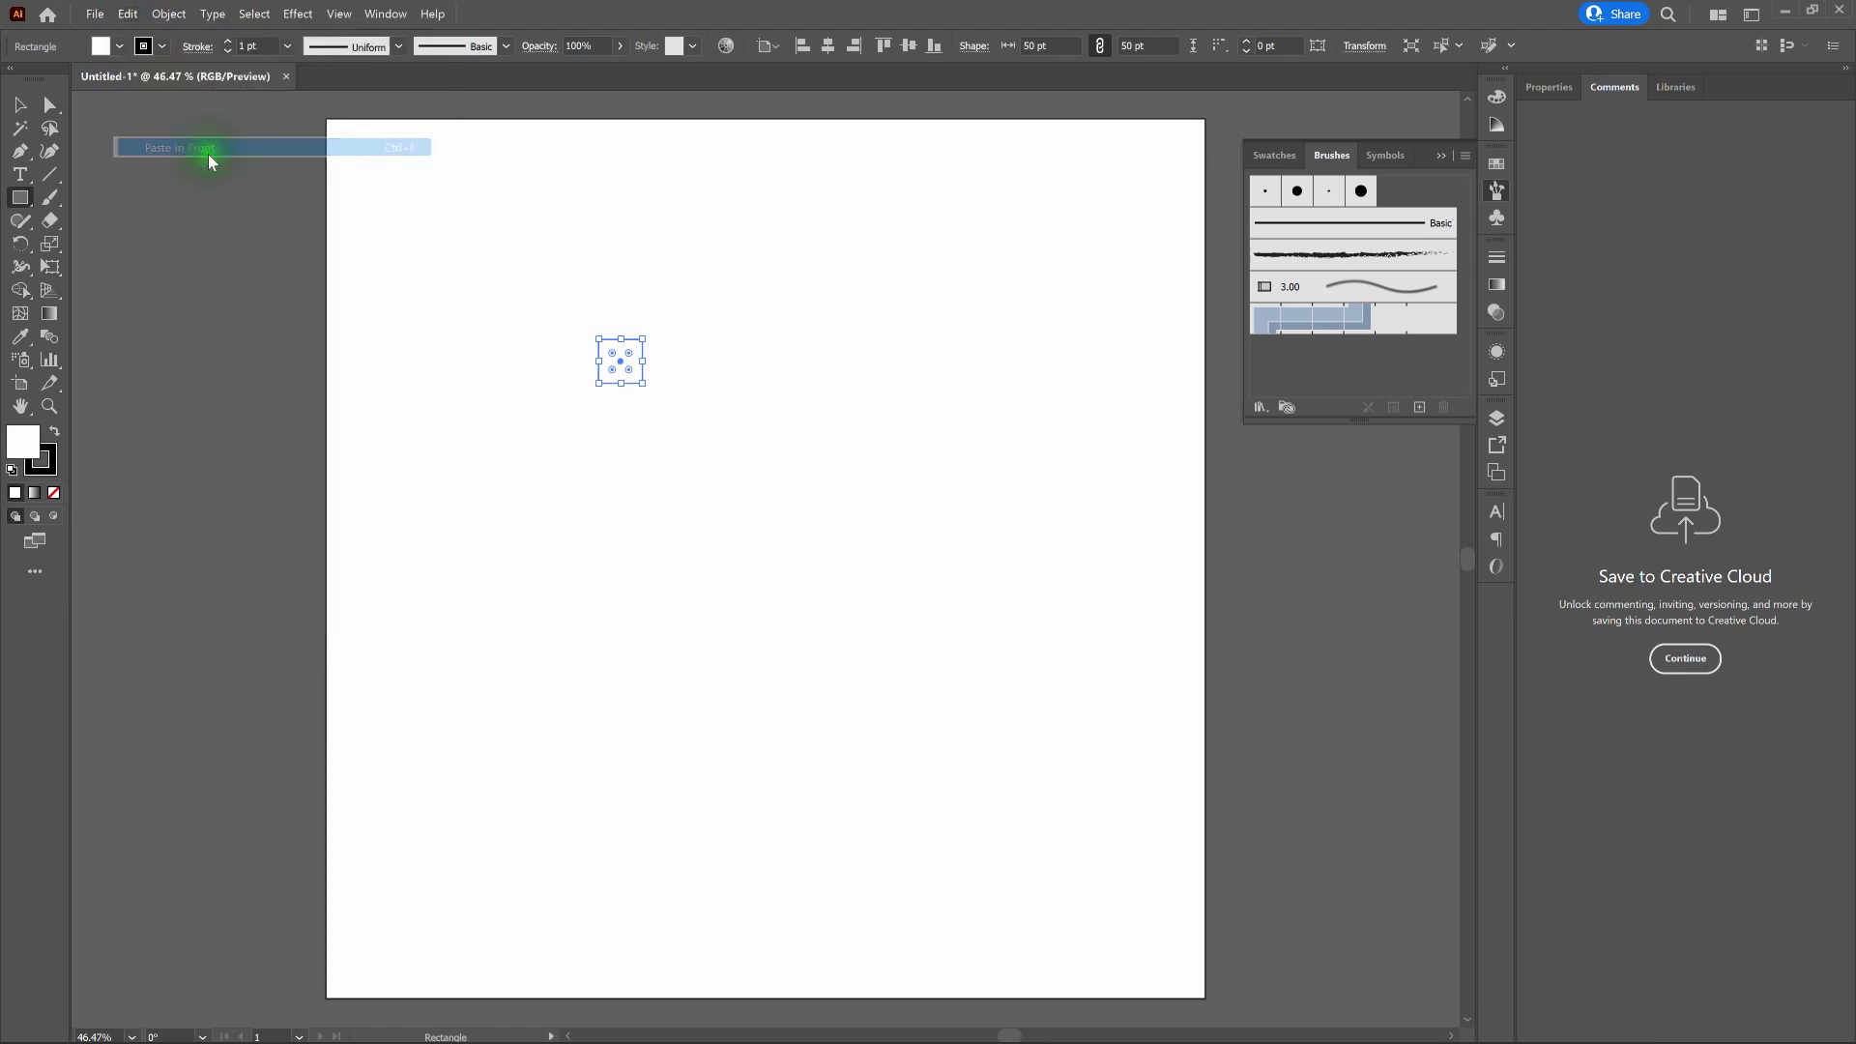
pyautogui.hotkey('ctrl', 'c')
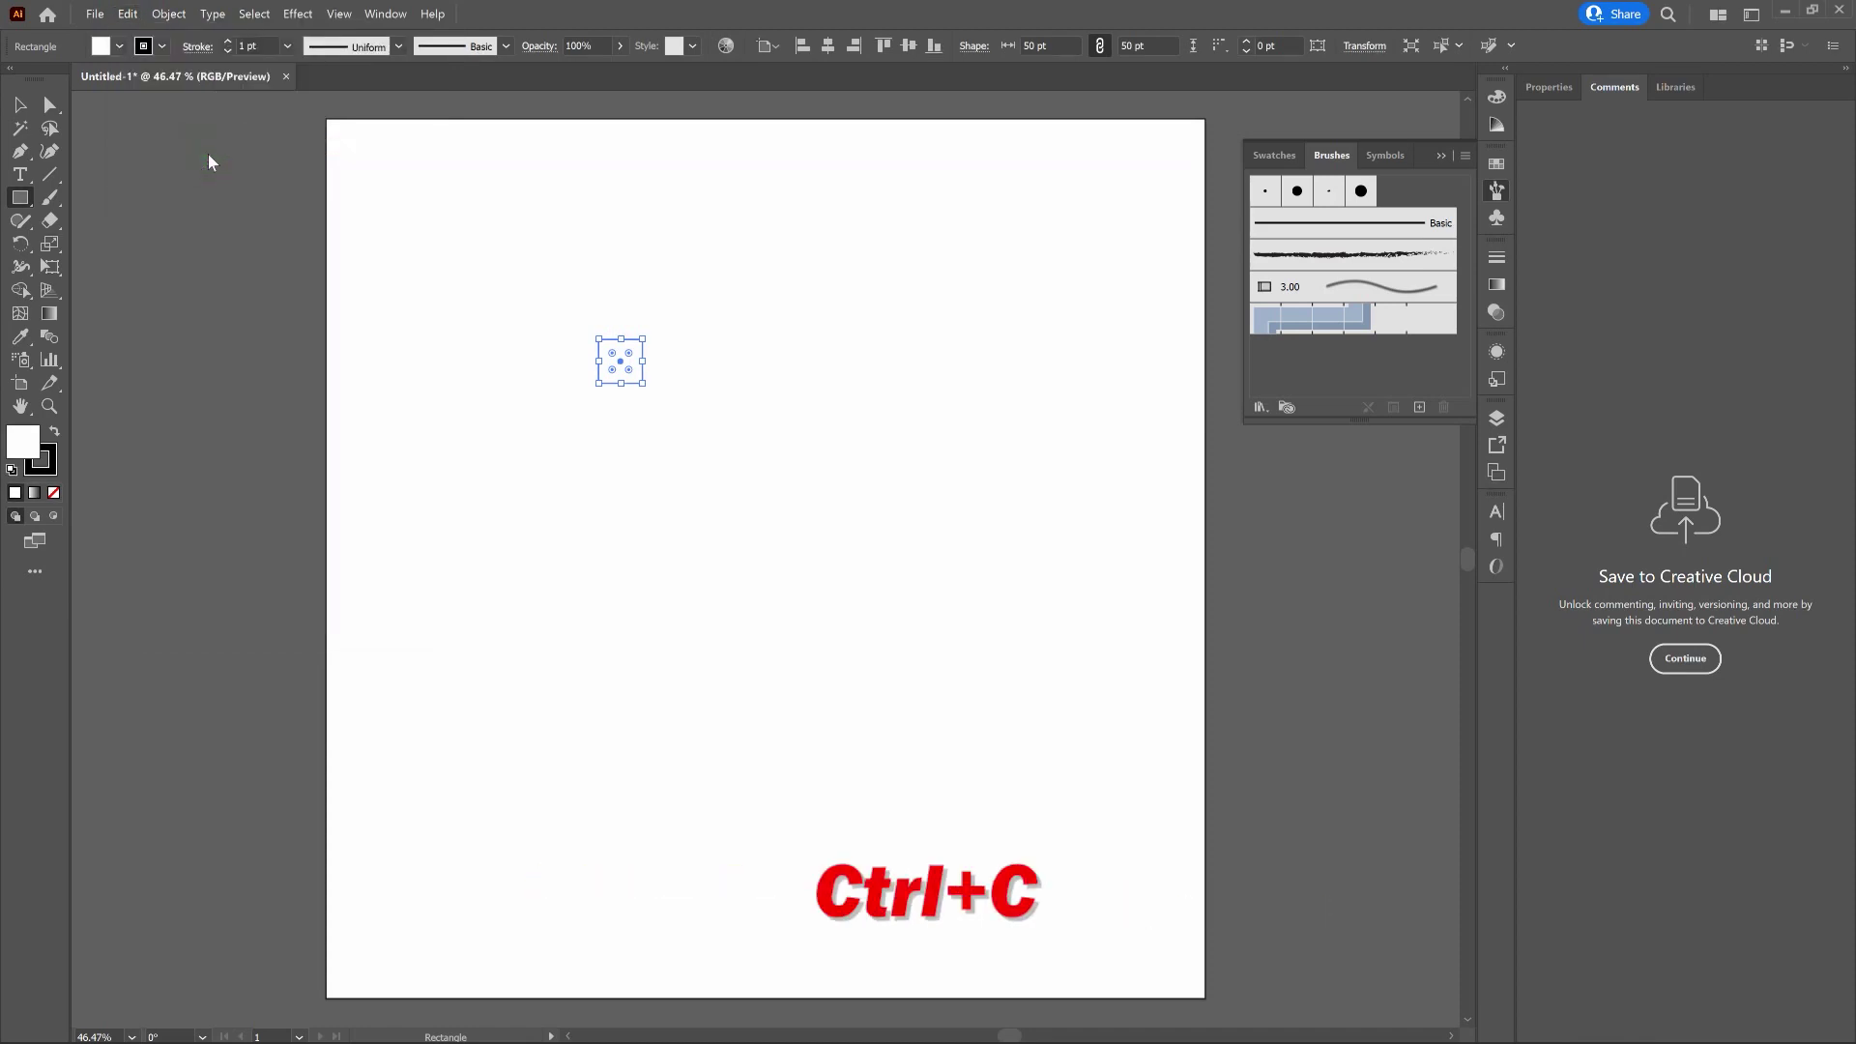
pyautogui.hotkey('ctrl', 'f')
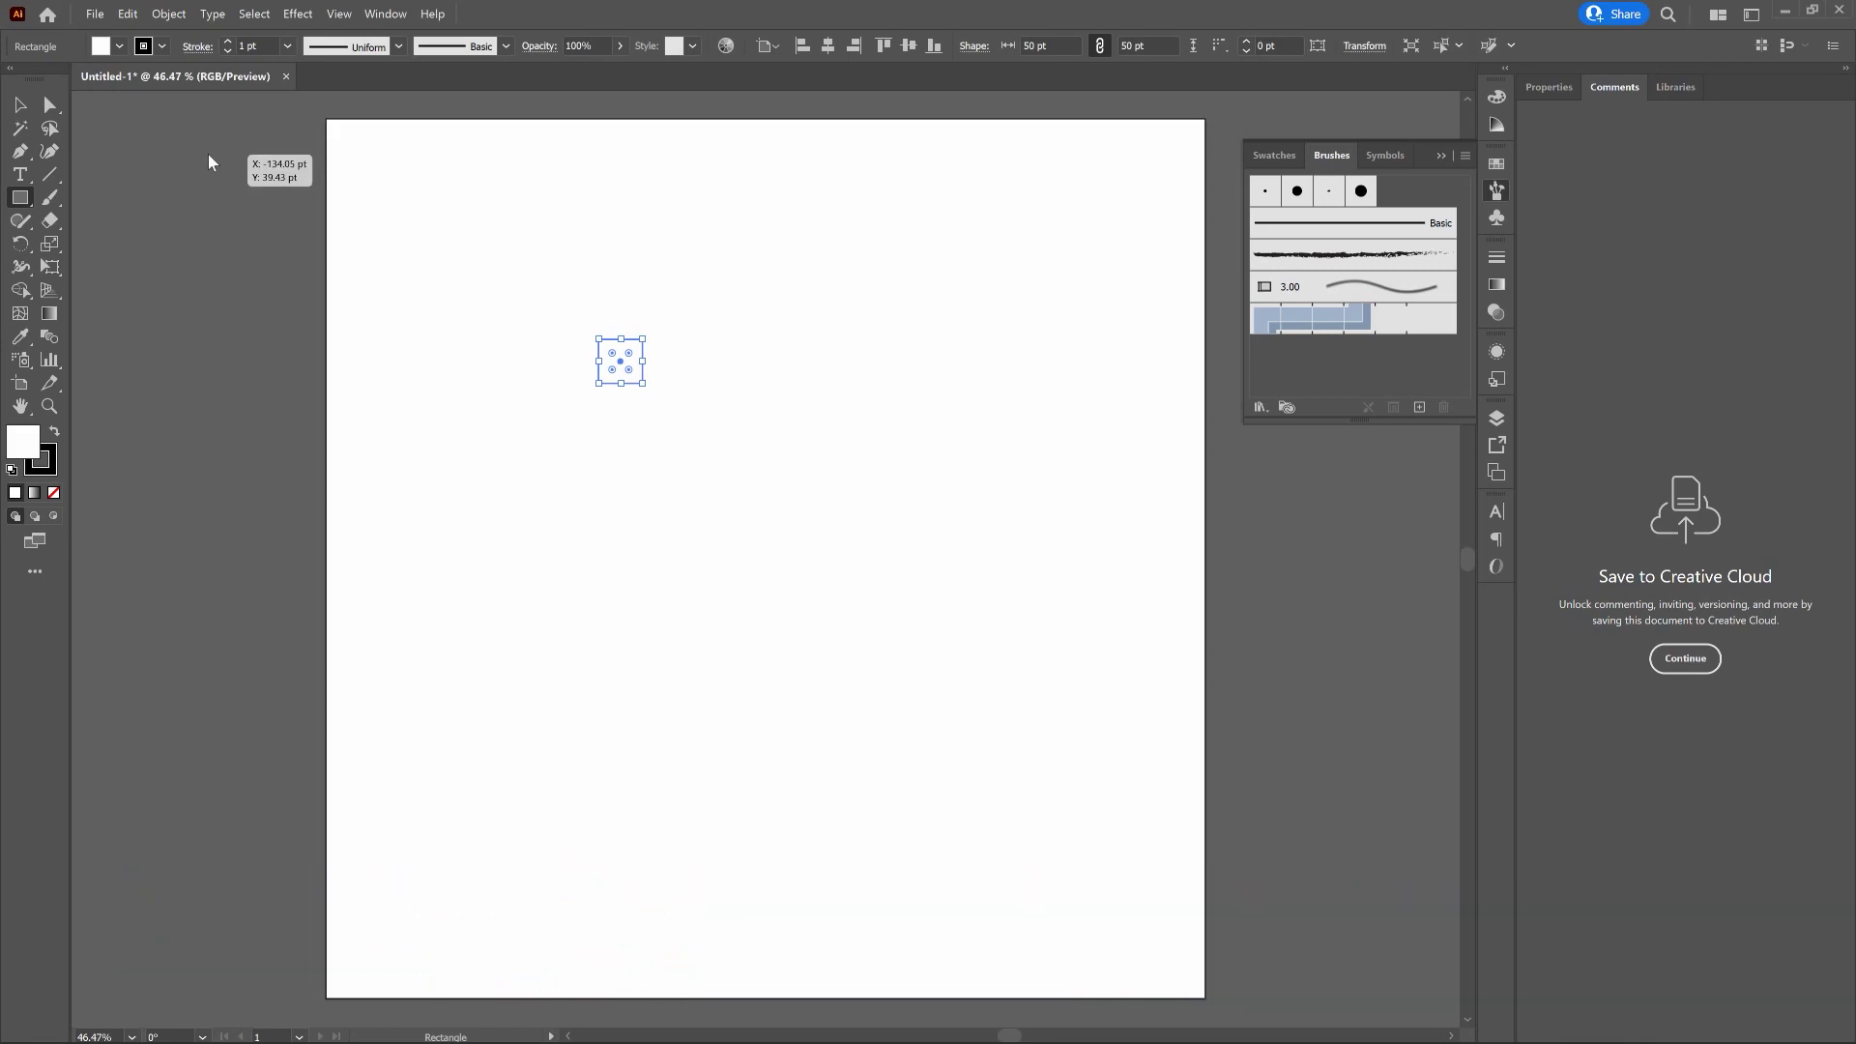
pyautogui.hotkey('shift', 'Down')
pyautogui.hotkey('shift', 'Down')
pyautogui.hotkey('shift', 'Down')
pyautogui.hotkey('shift', 'Down')
pyautogui.hotkey('shift', 'Down')
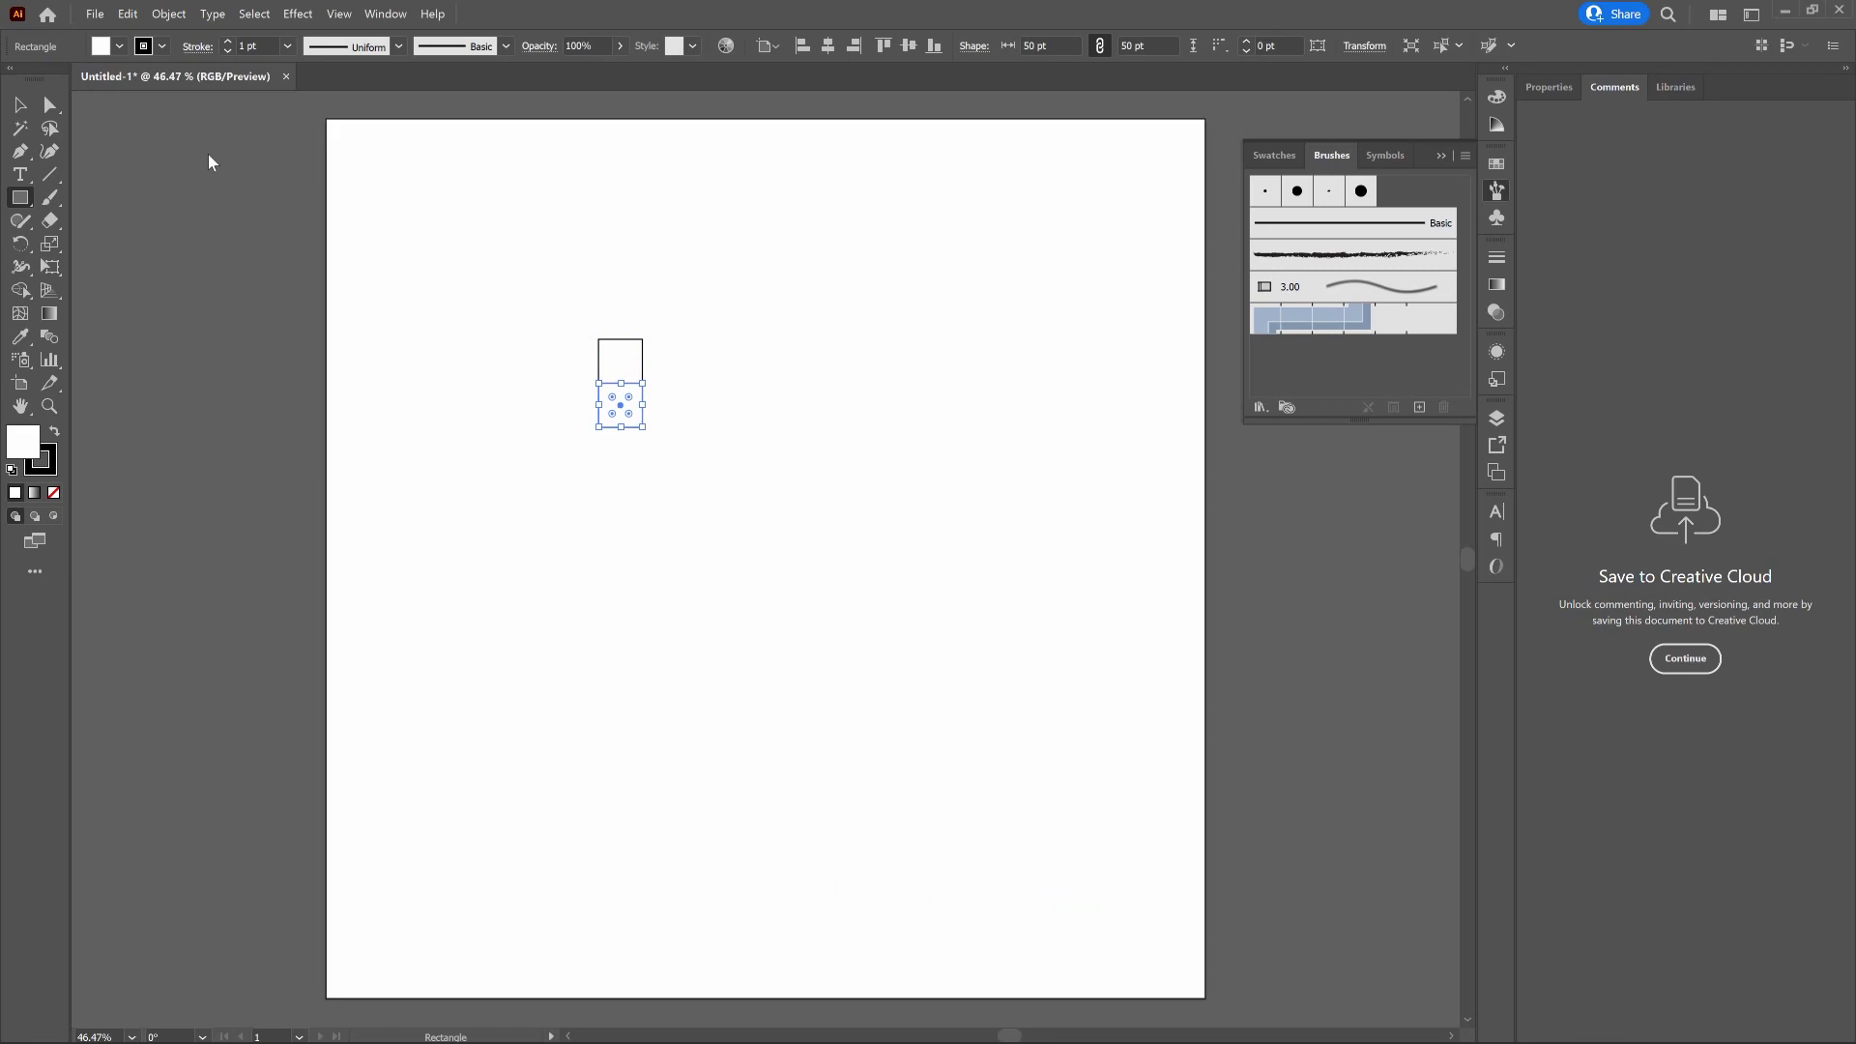
# Copy both stacked squares, move the copies 50 pt right, then deselect
pyautogui.click(19, 108)
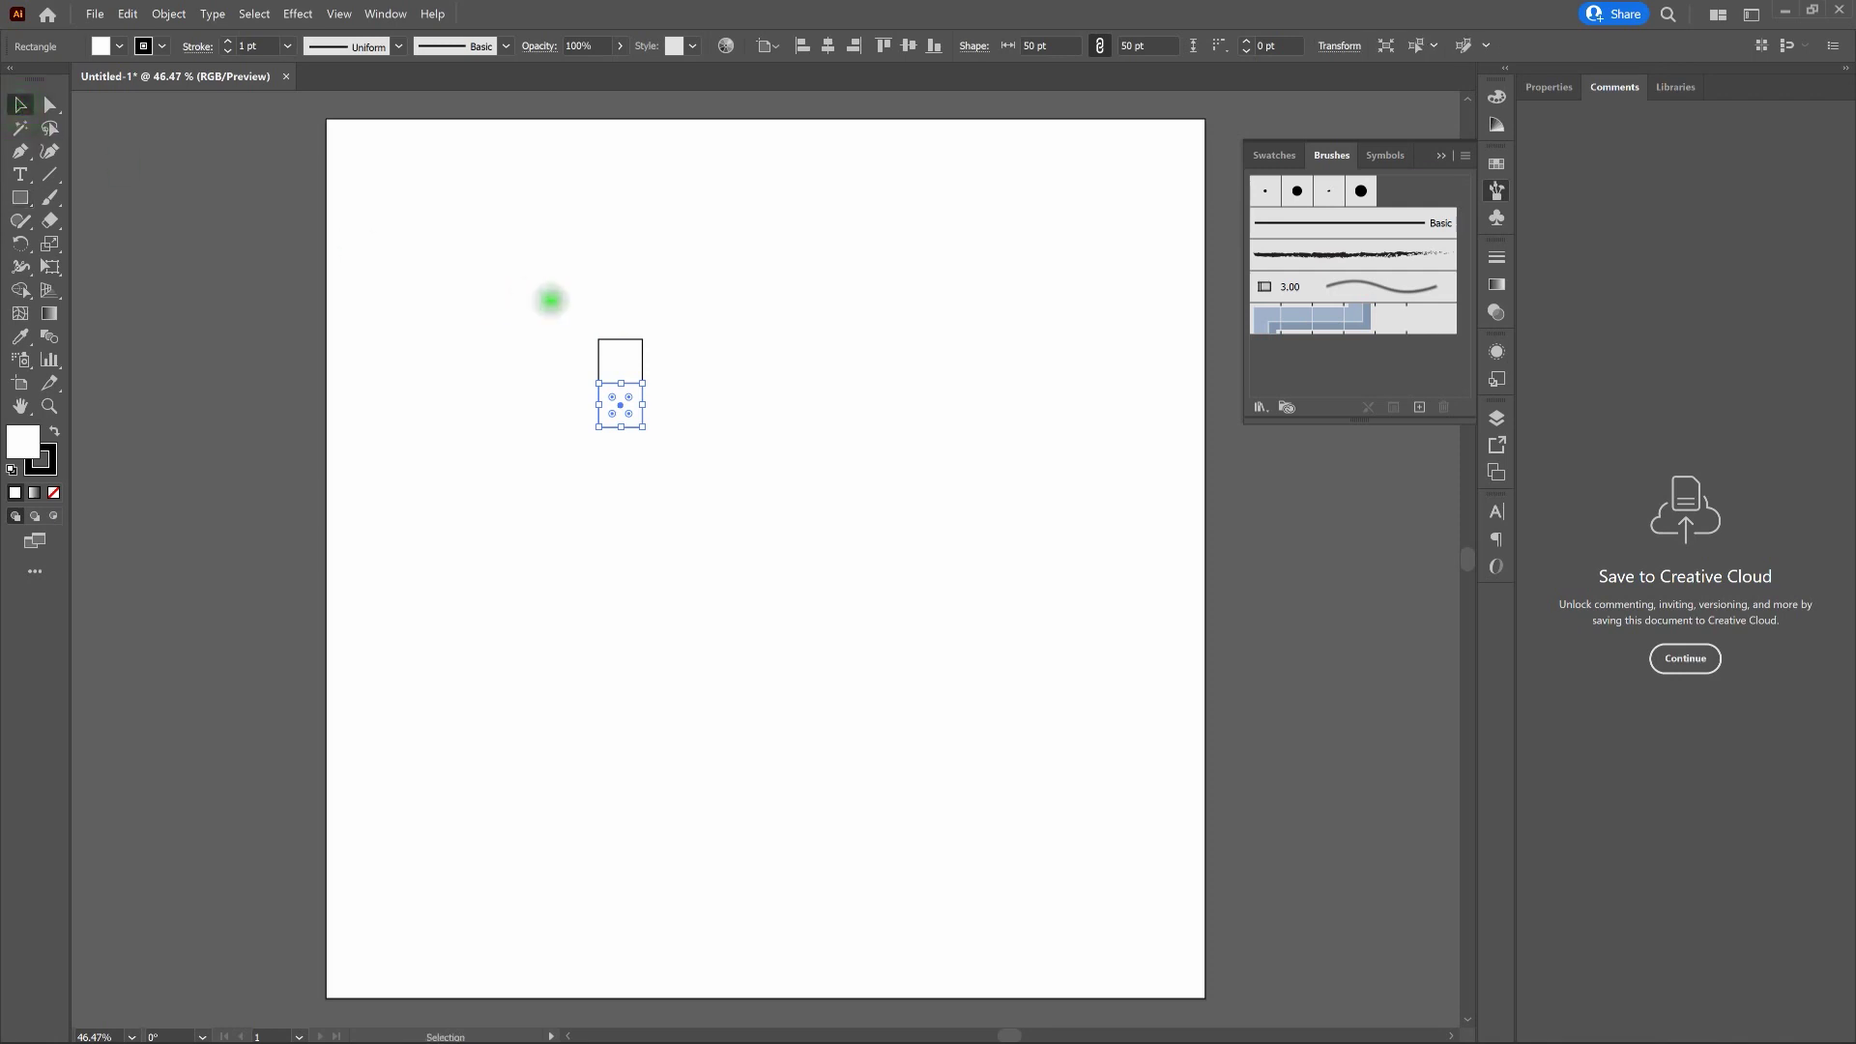
pyautogui.moveTo(547, 295); pyautogui.dragTo(669, 488)
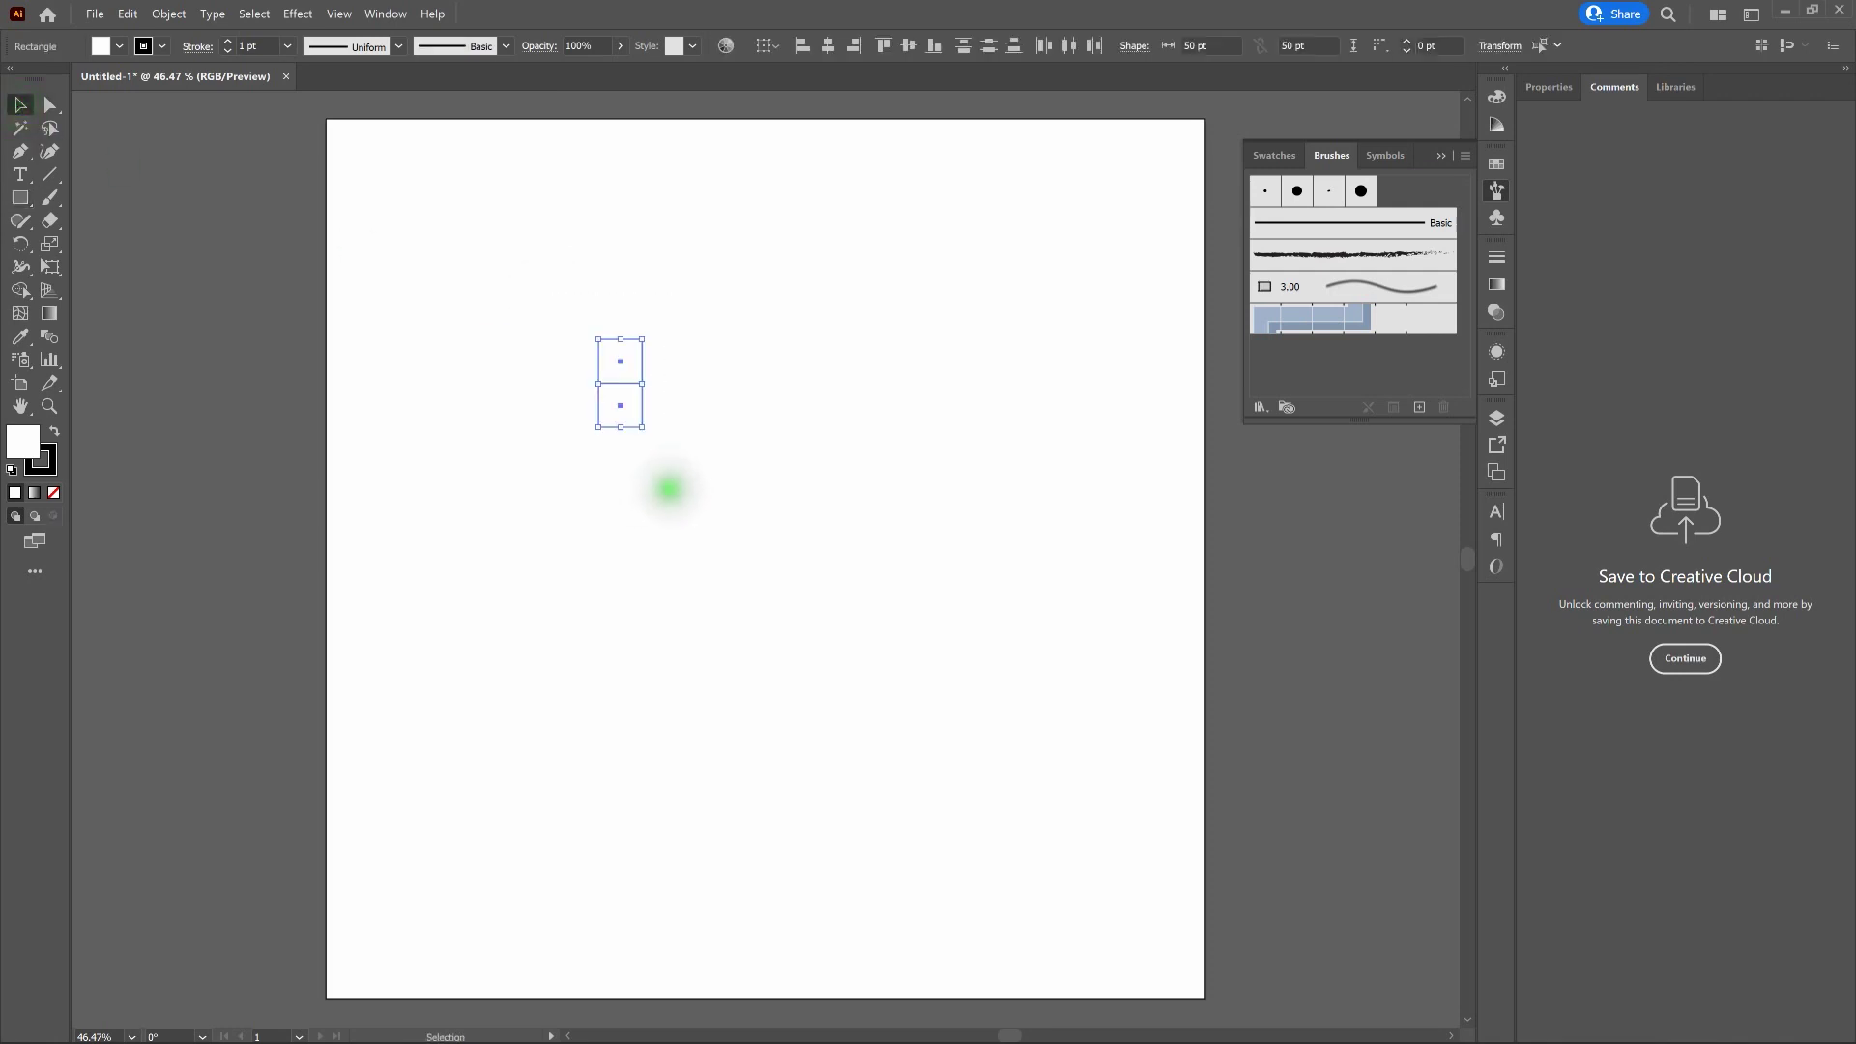
pyautogui.press('a')
pyautogui.hotkey('ctrl', 'c')
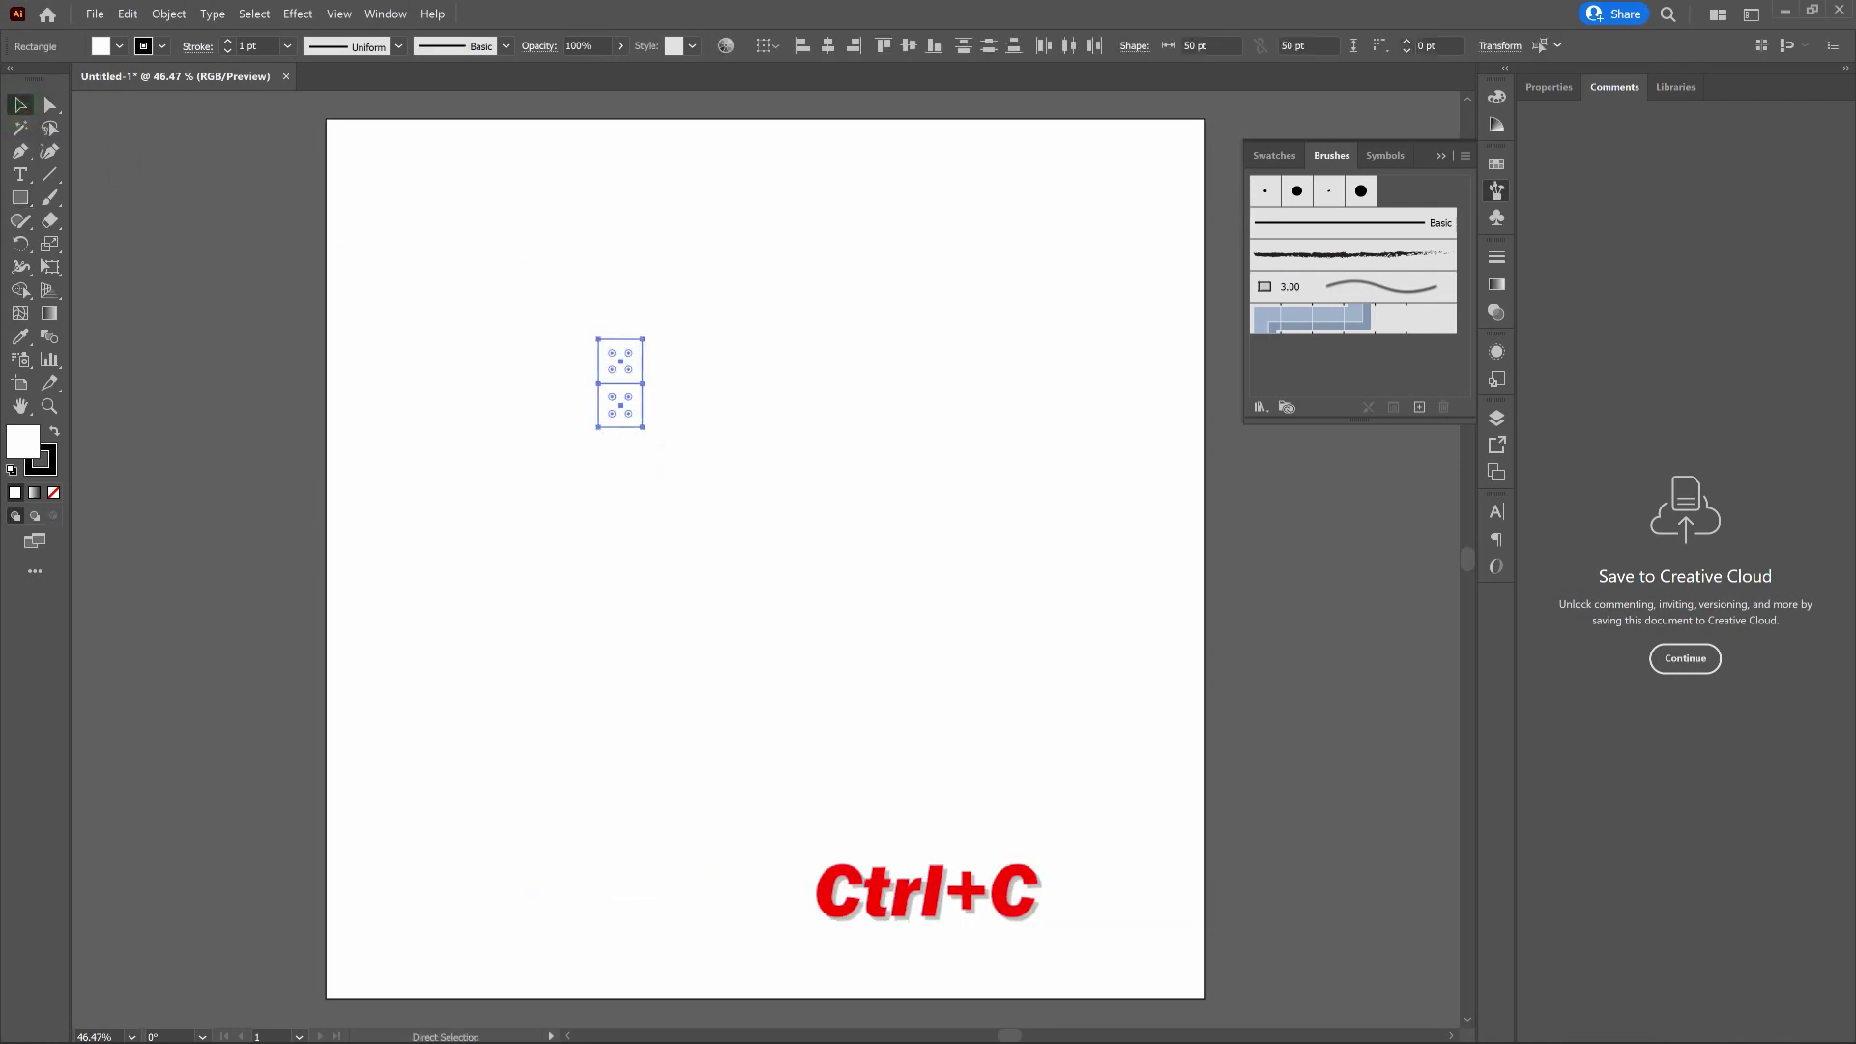
pyautogui.hotkey('ctrl', 'f')
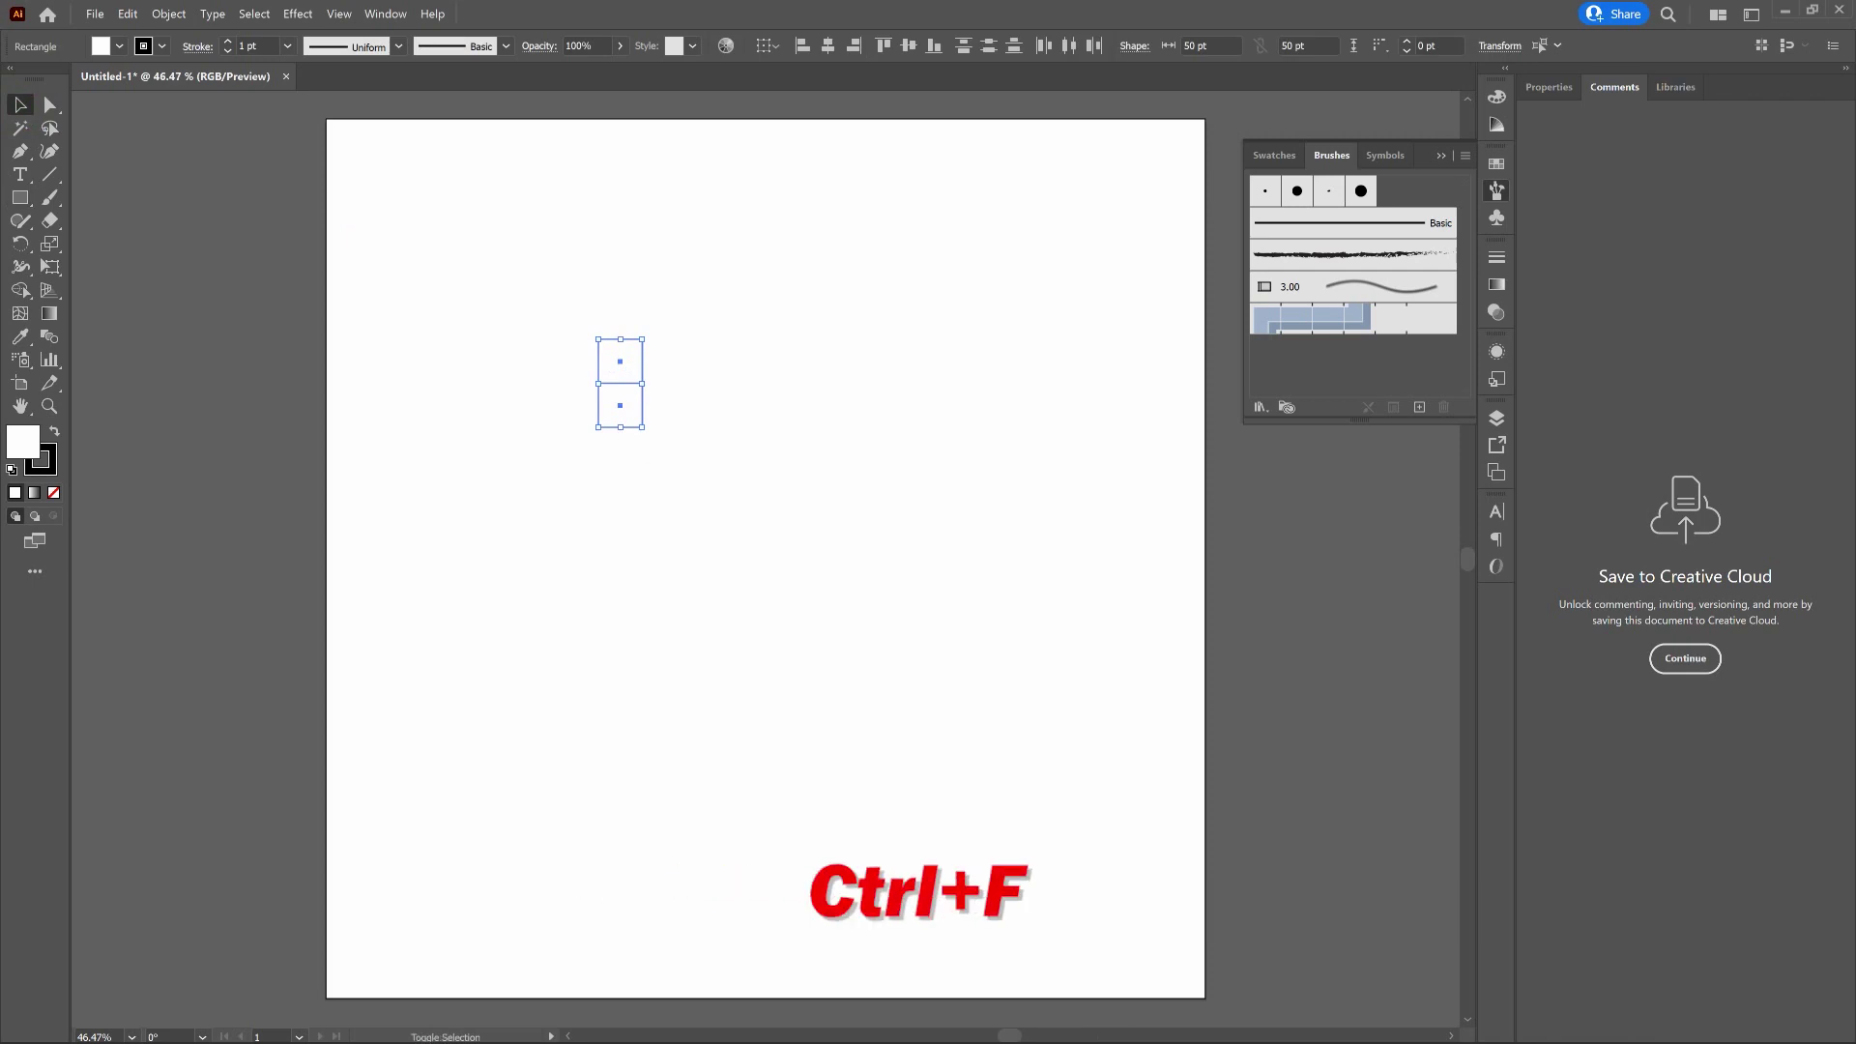
pyautogui.hotkey('shift', 'Right')
pyautogui.hotkey('shift', 'Right')
pyautogui.hotkey('shift', 'Right')
pyautogui.hotkey('shift', 'Right')
pyautogui.hotkey('shift', 'Right')
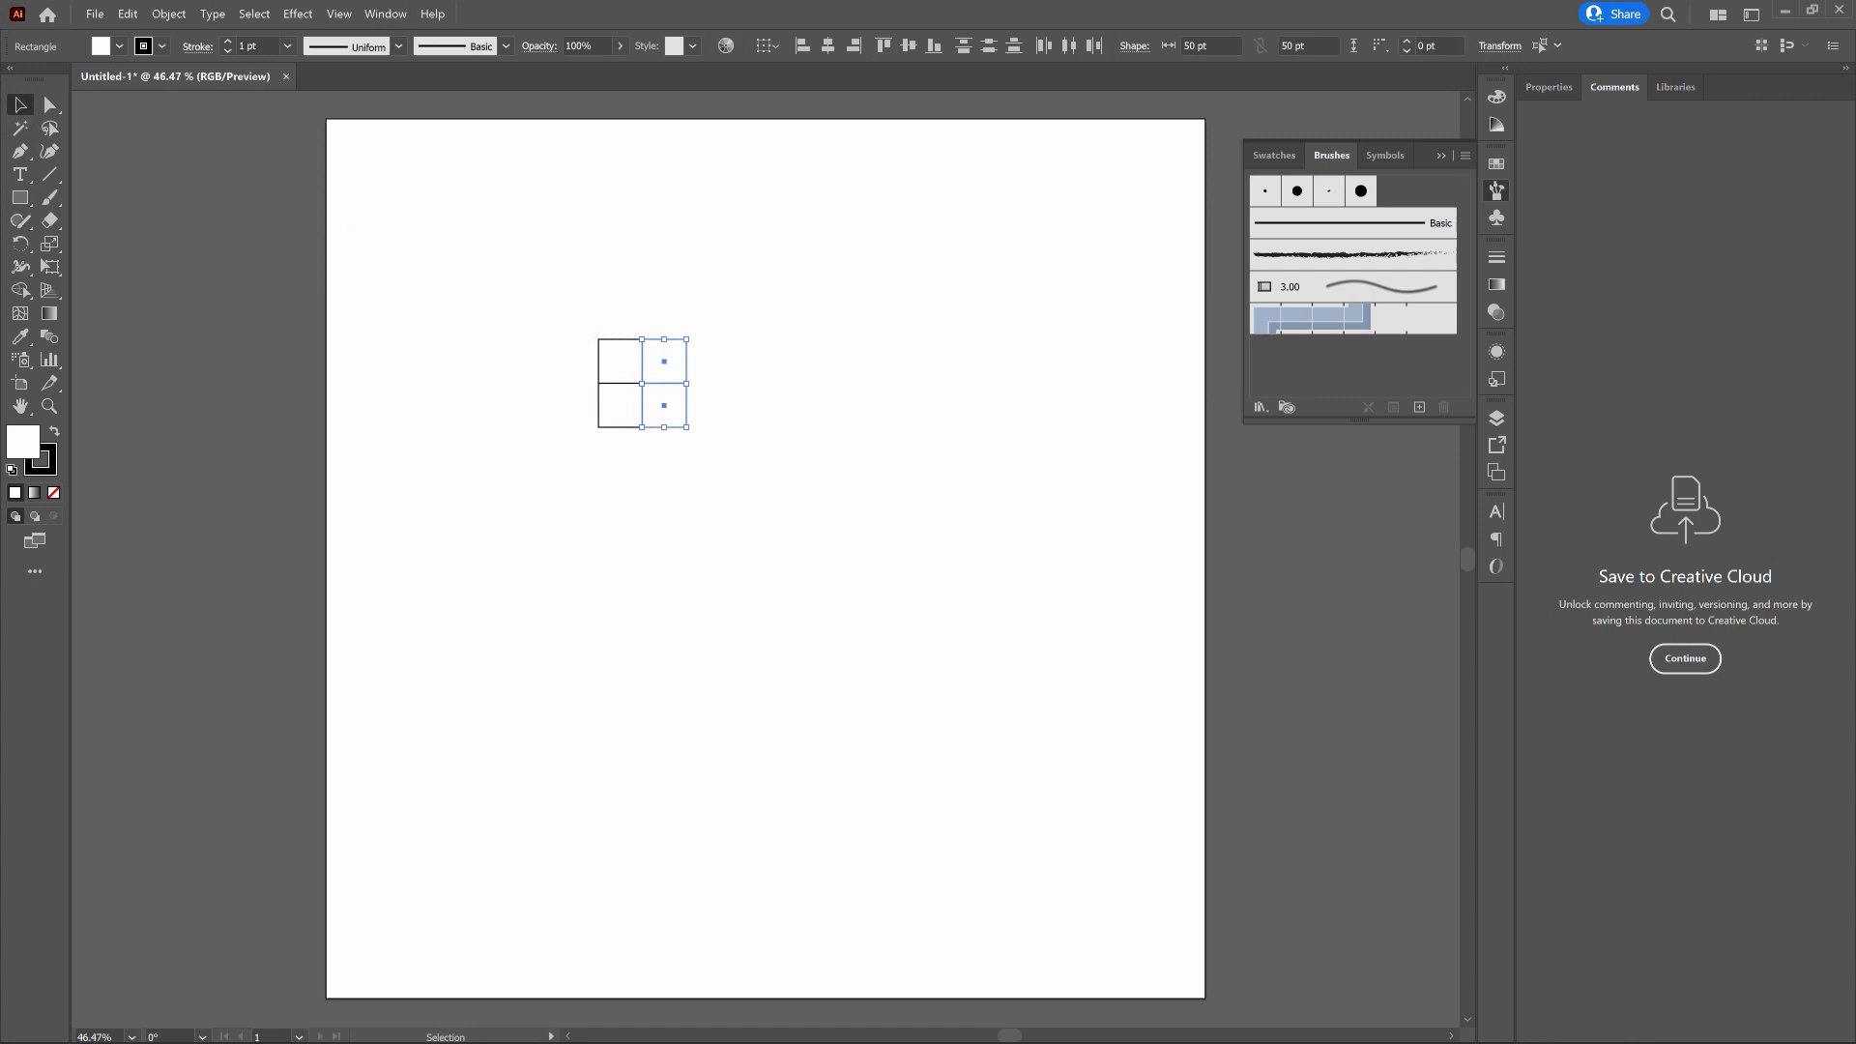
pyautogui.click(663, 489)
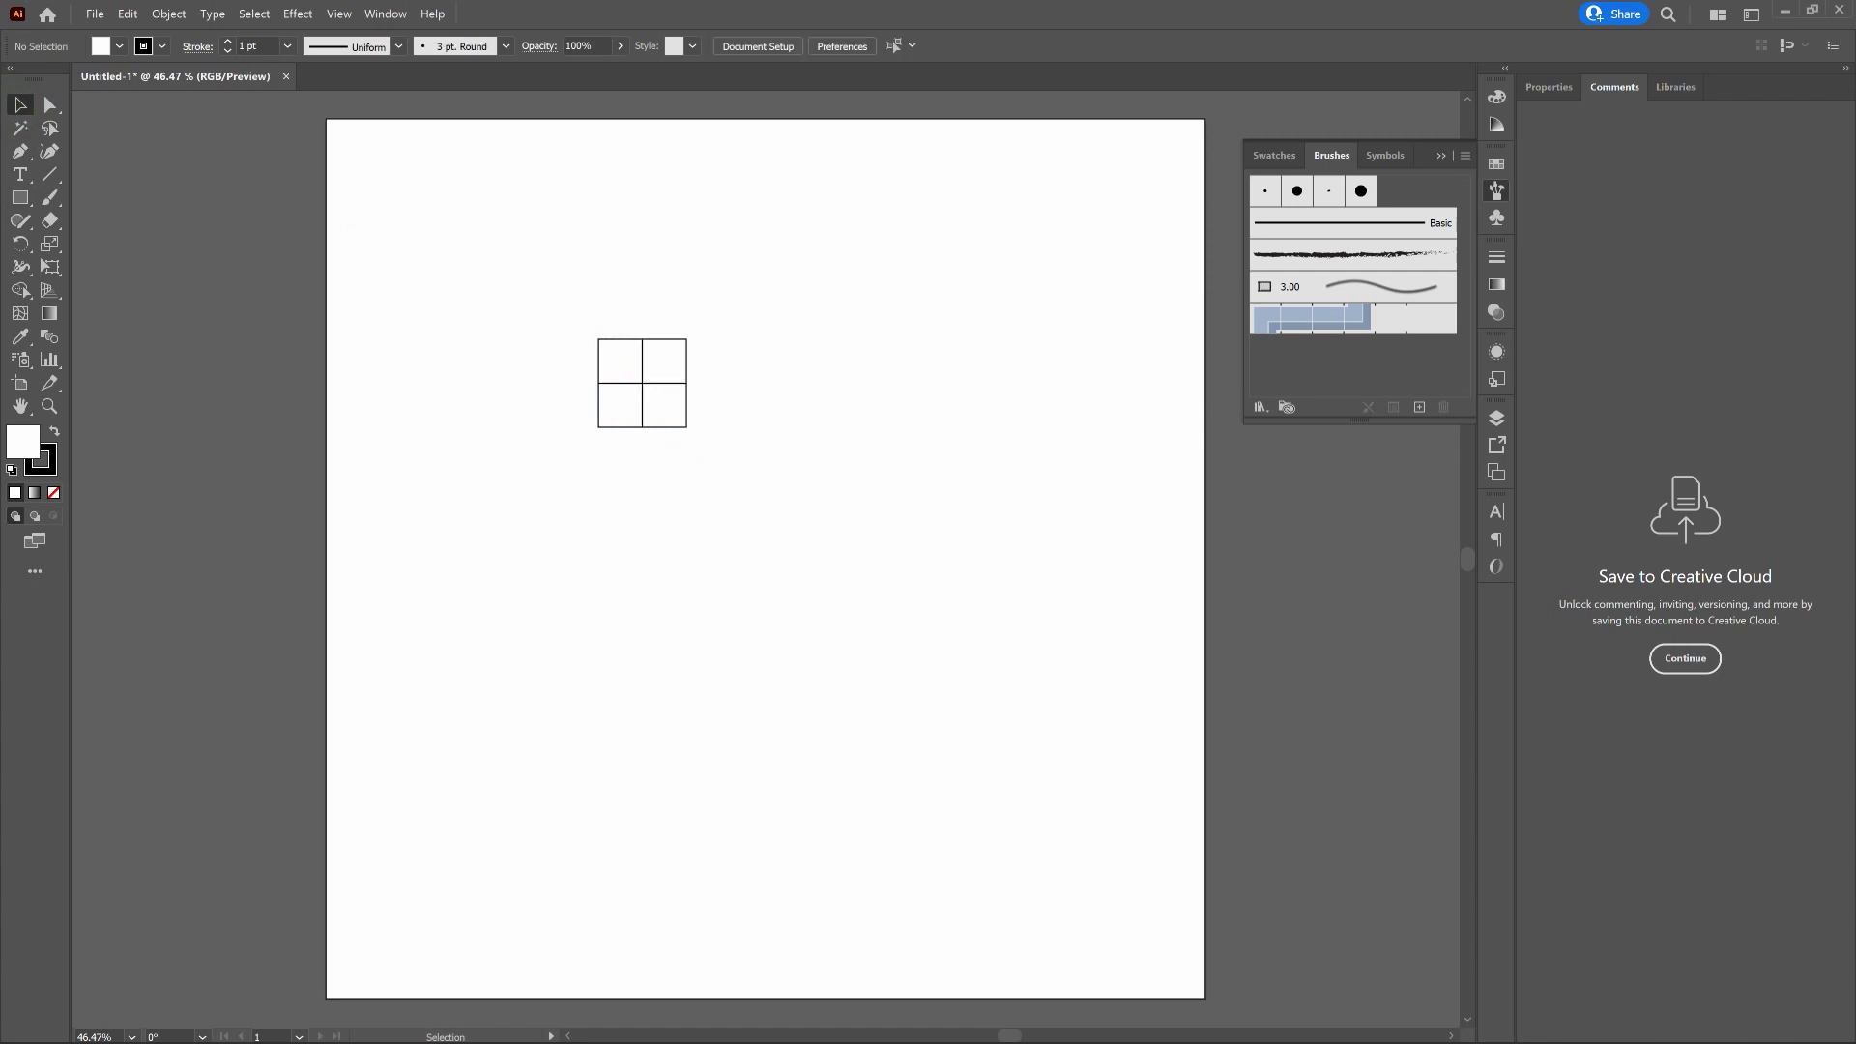
# Give all four squares a black fill and no stroke
pyautogui.click(567, 365)
pyautogui.moveTo(566, 305); pyautogui.dragTo(764, 474)
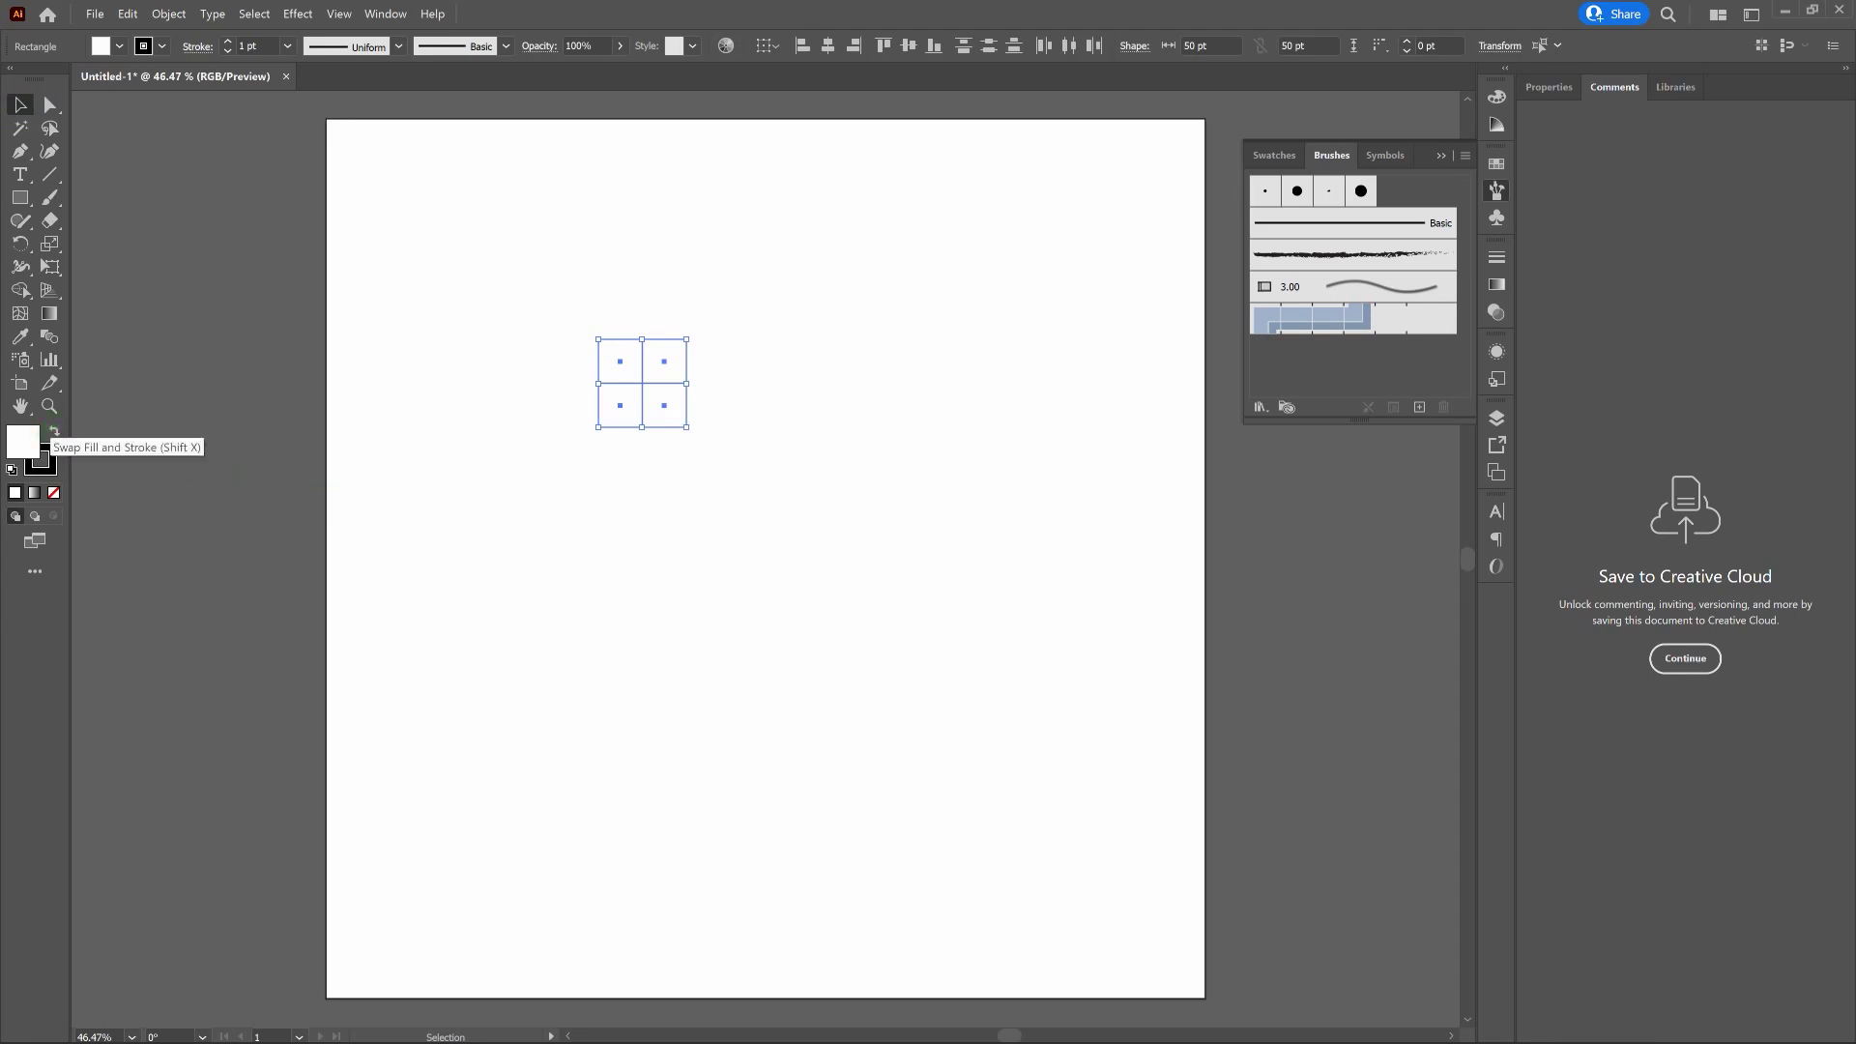
pyautogui.click(53, 431)
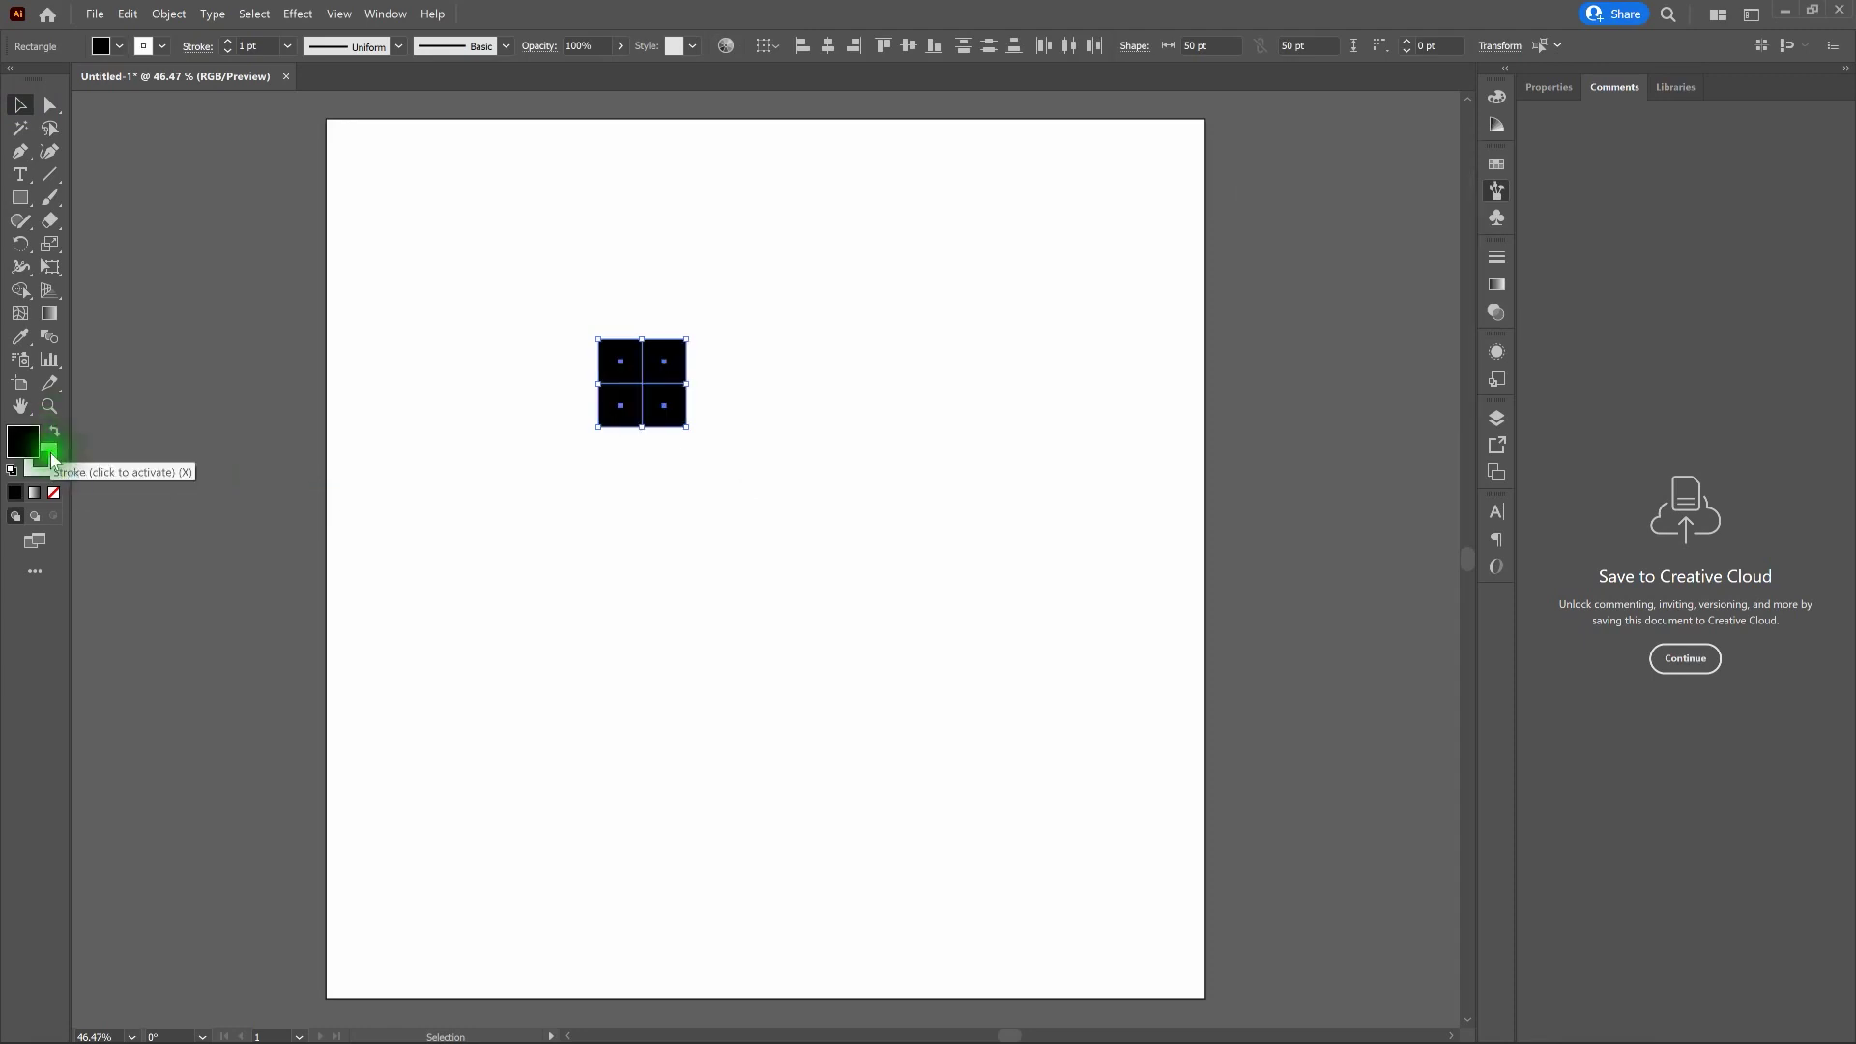
pyautogui.click(51, 461)
pyautogui.click(53, 494)
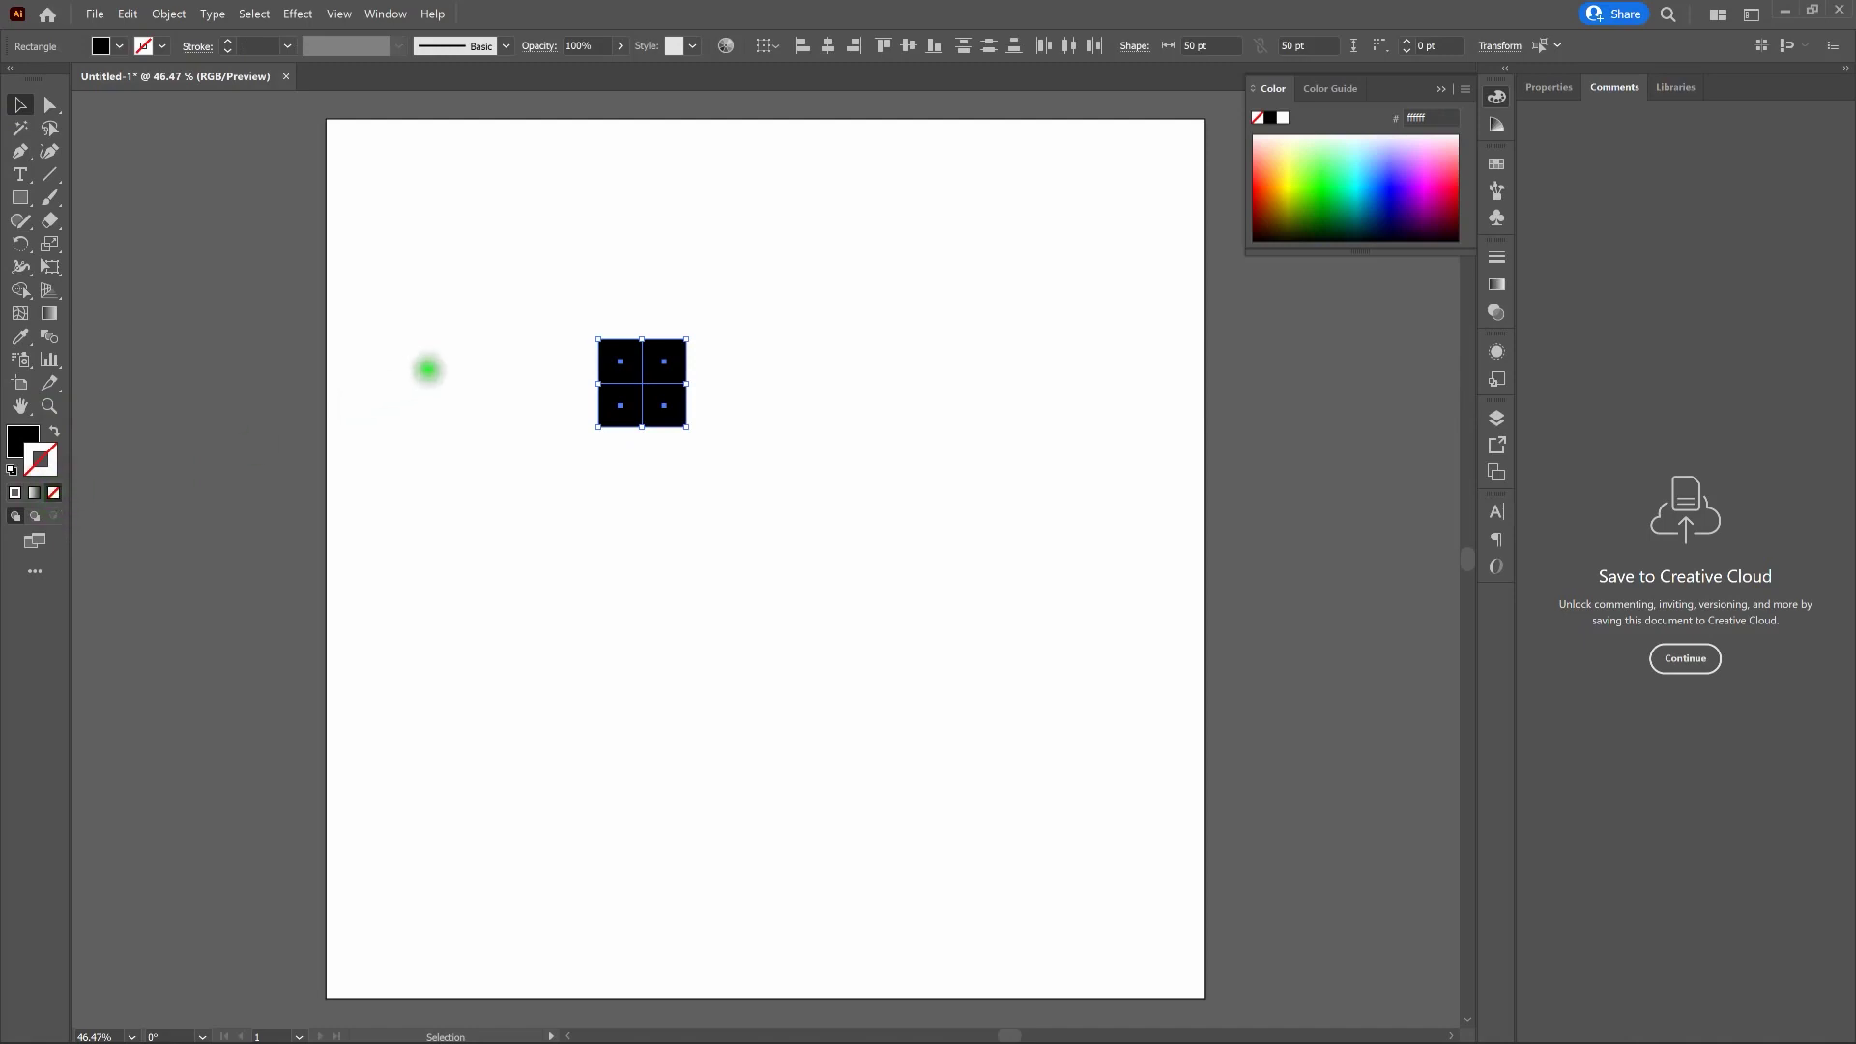
pyautogui.click(427, 368)
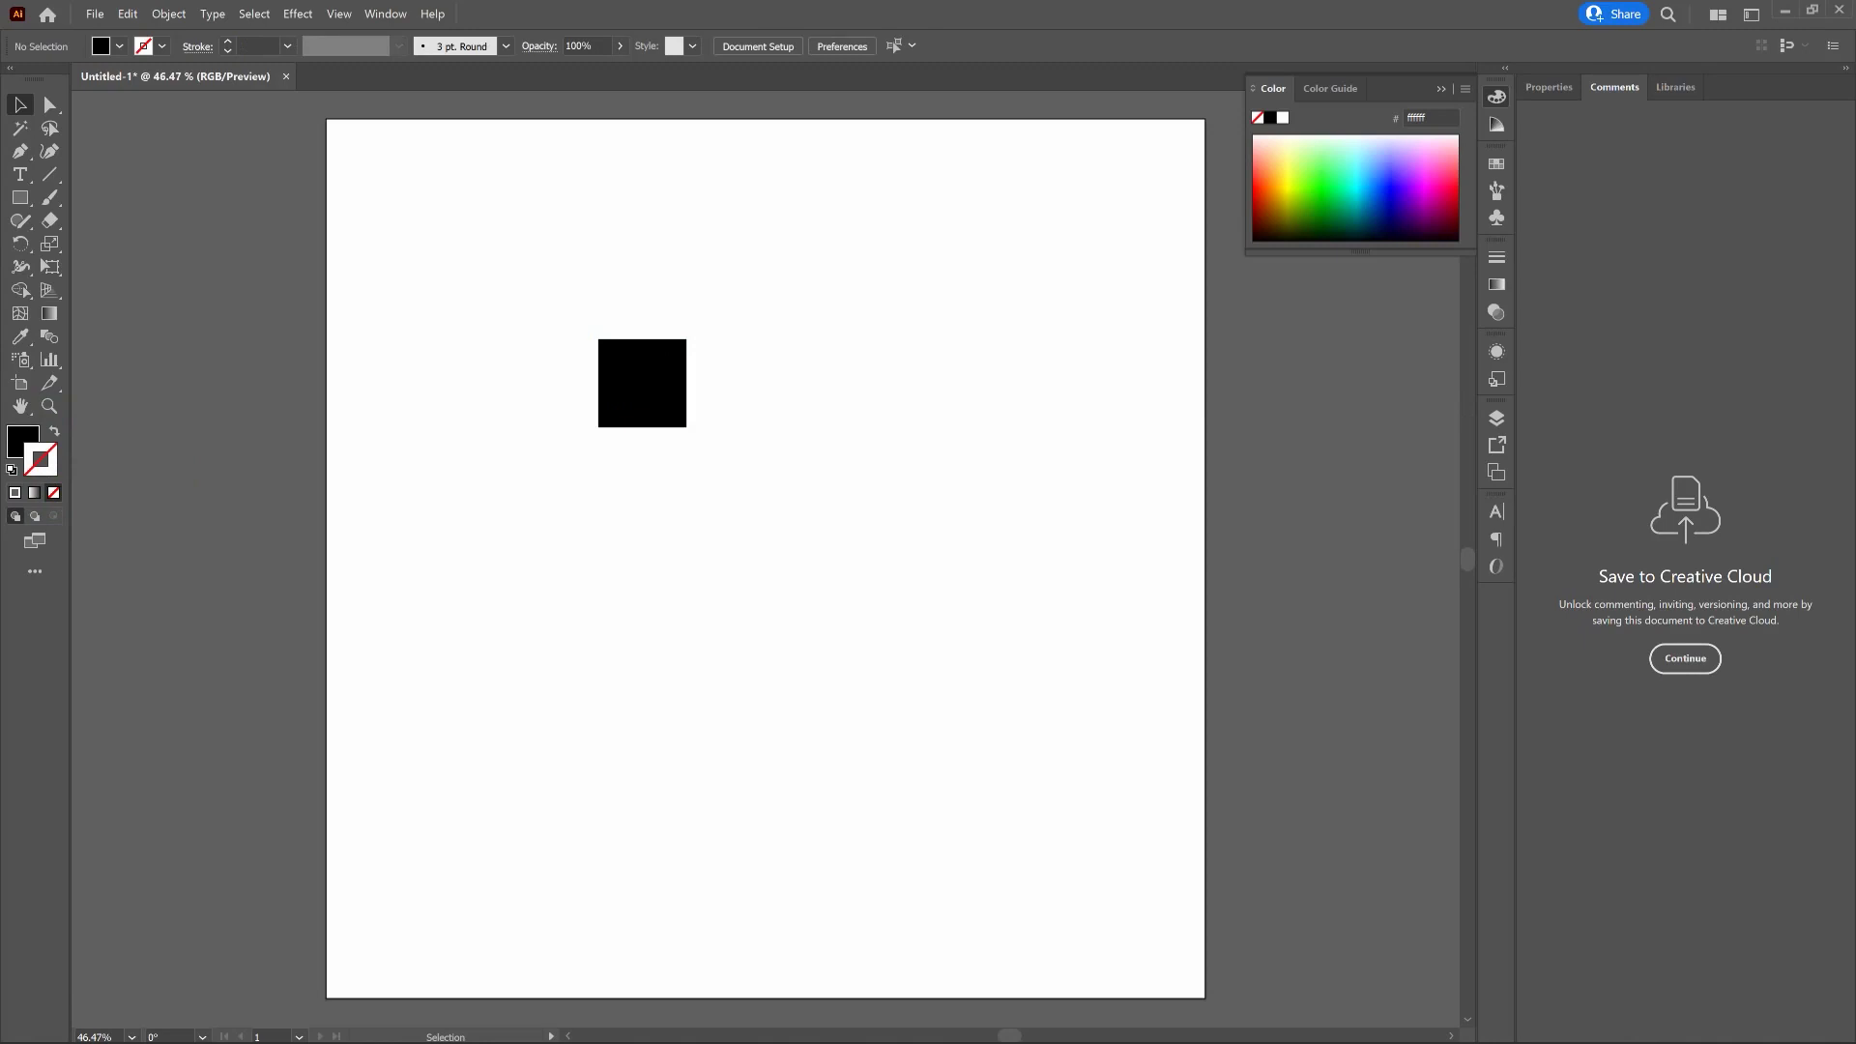
# Fill the top-left and bottom-right squares with white (ffffff)
pyautogui.click(505, 364)
pyautogui.click(620, 360)
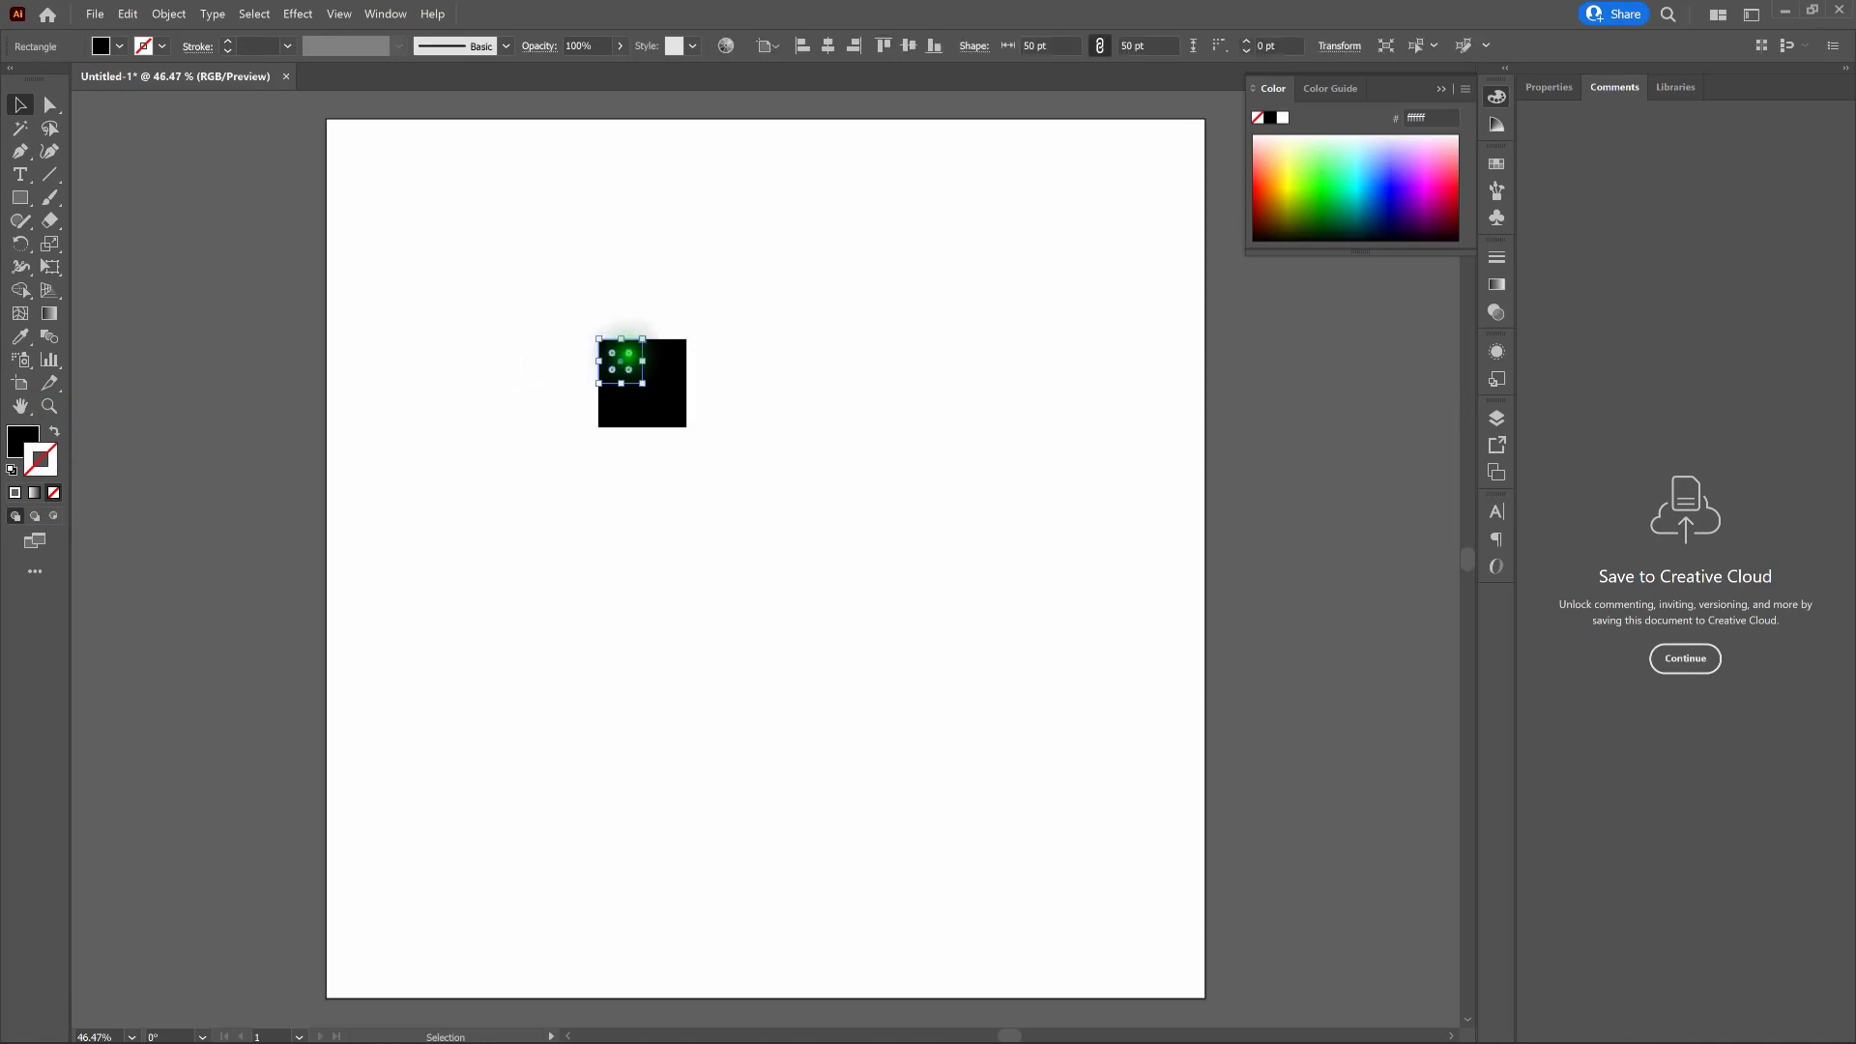
pyautogui.keyDown('shift'); pyautogui.click(666, 404); pyautogui.keyUp('shift')
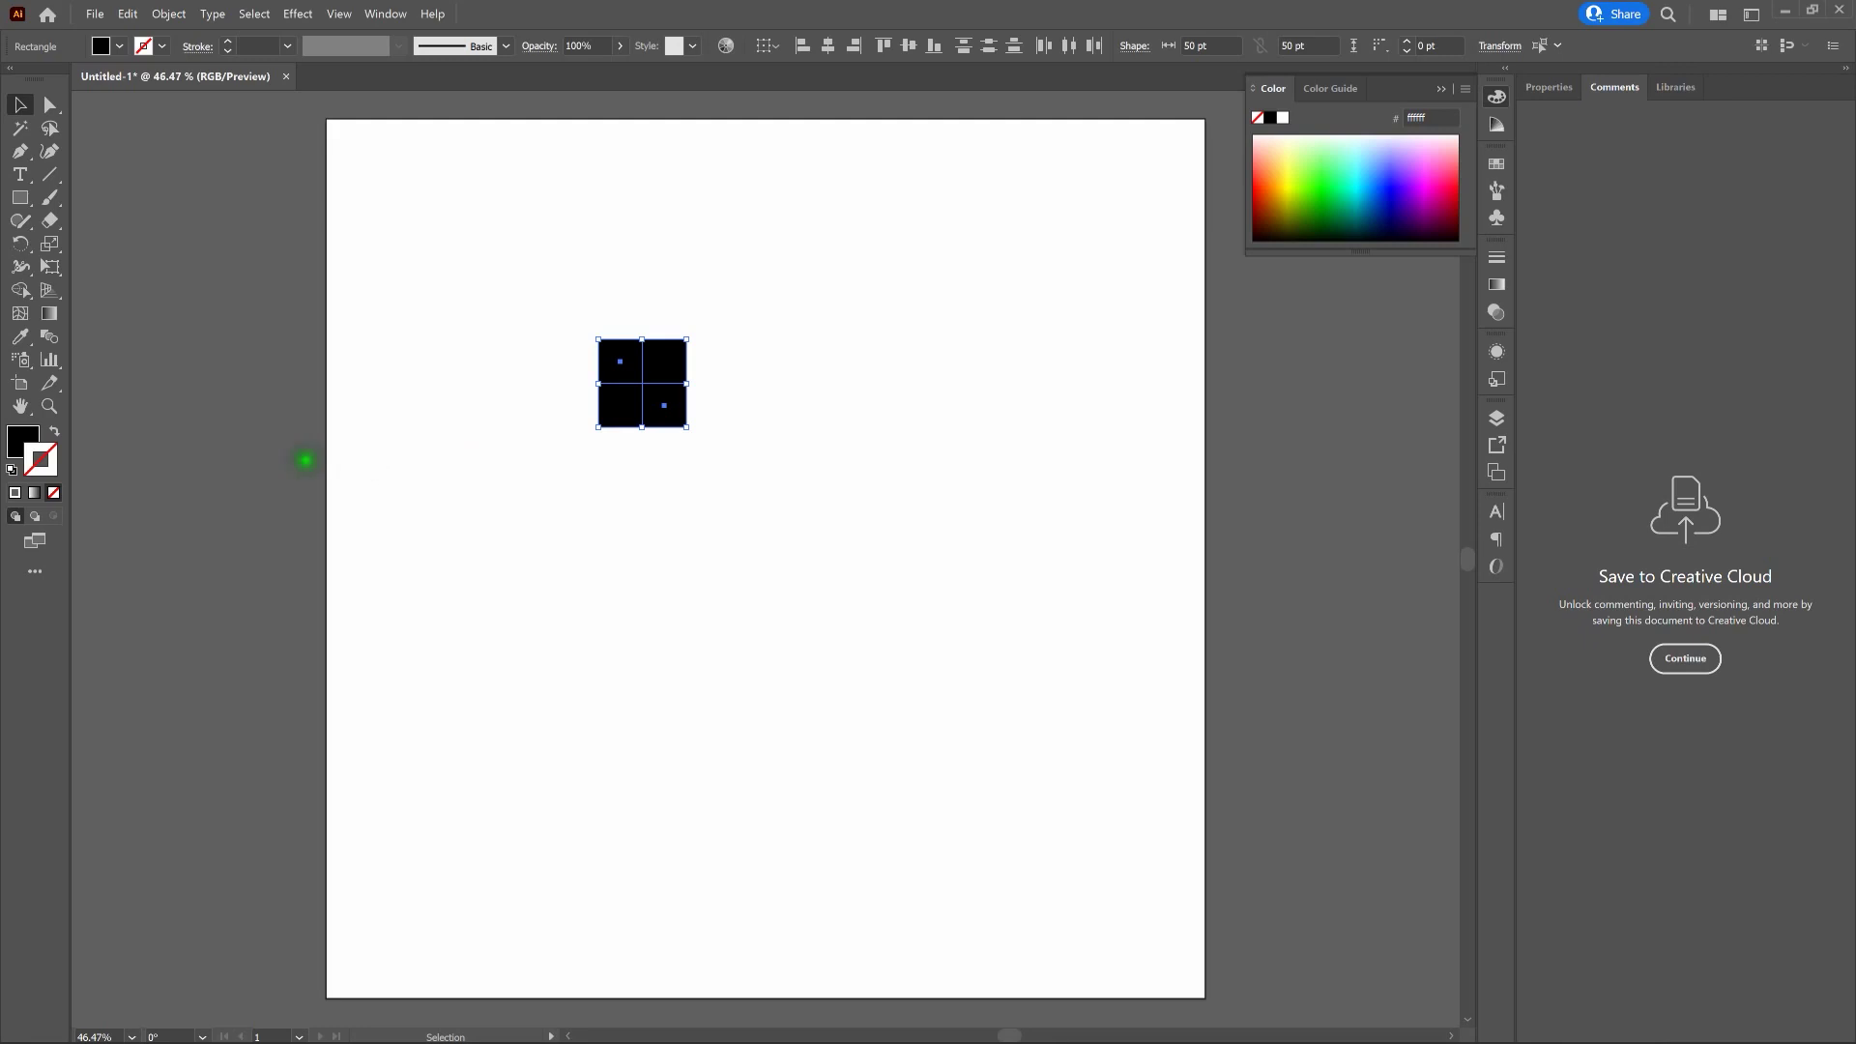
pyautogui.doubleClick(23, 444)
pyautogui.moveTo(1192, 498); pyautogui.dragTo(1096, 384)
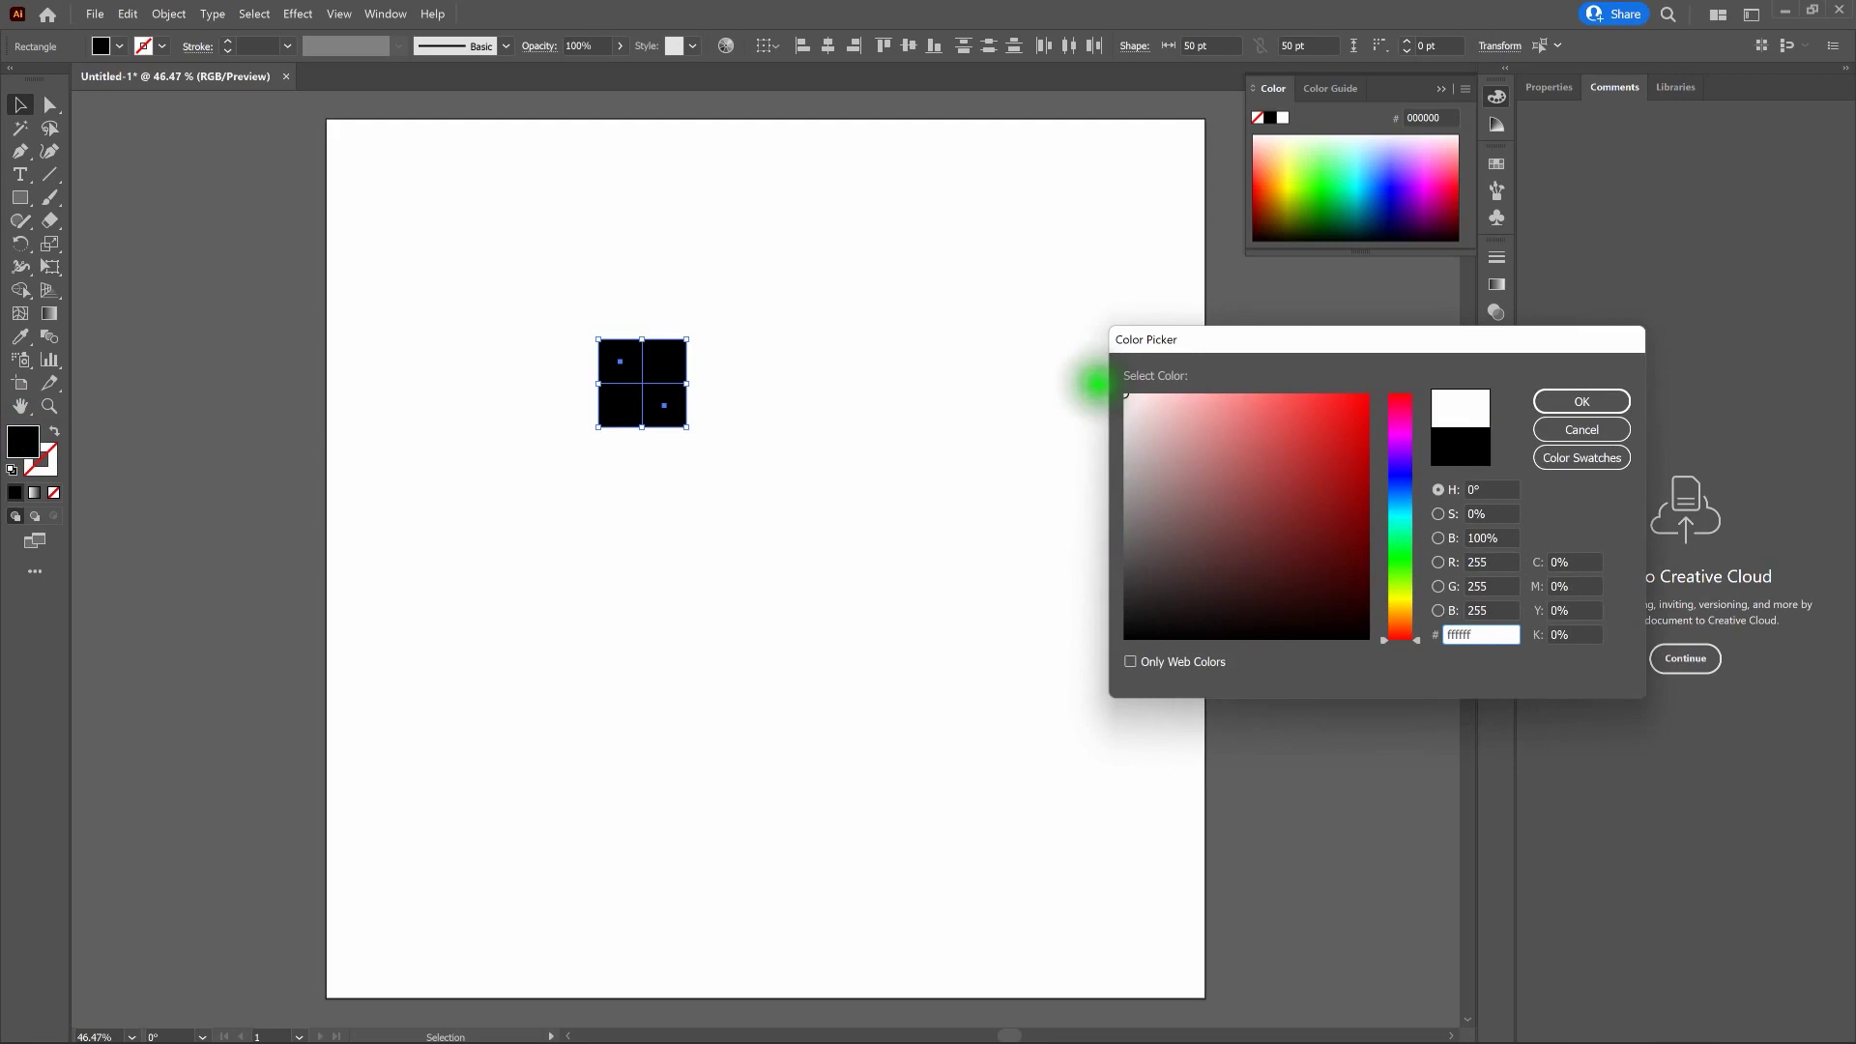
pyautogui.click(1600, 401)
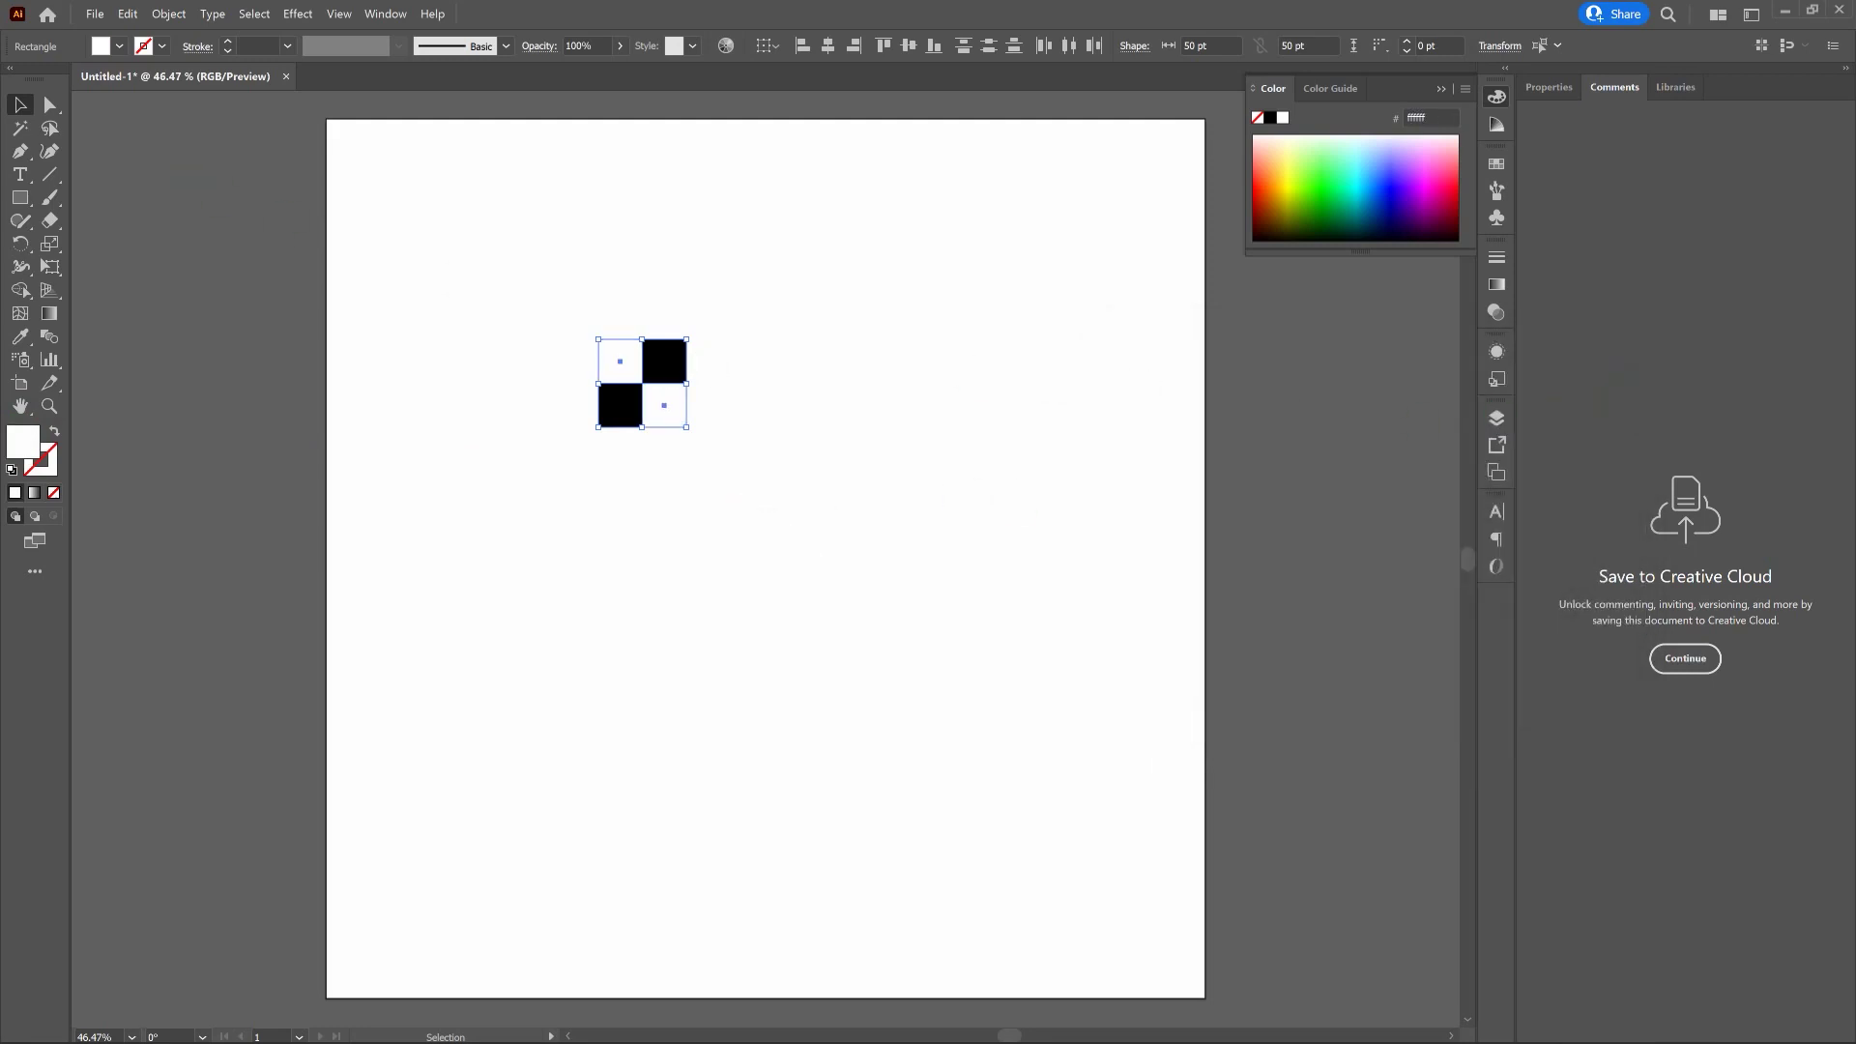
pyautogui.click(796, 543)
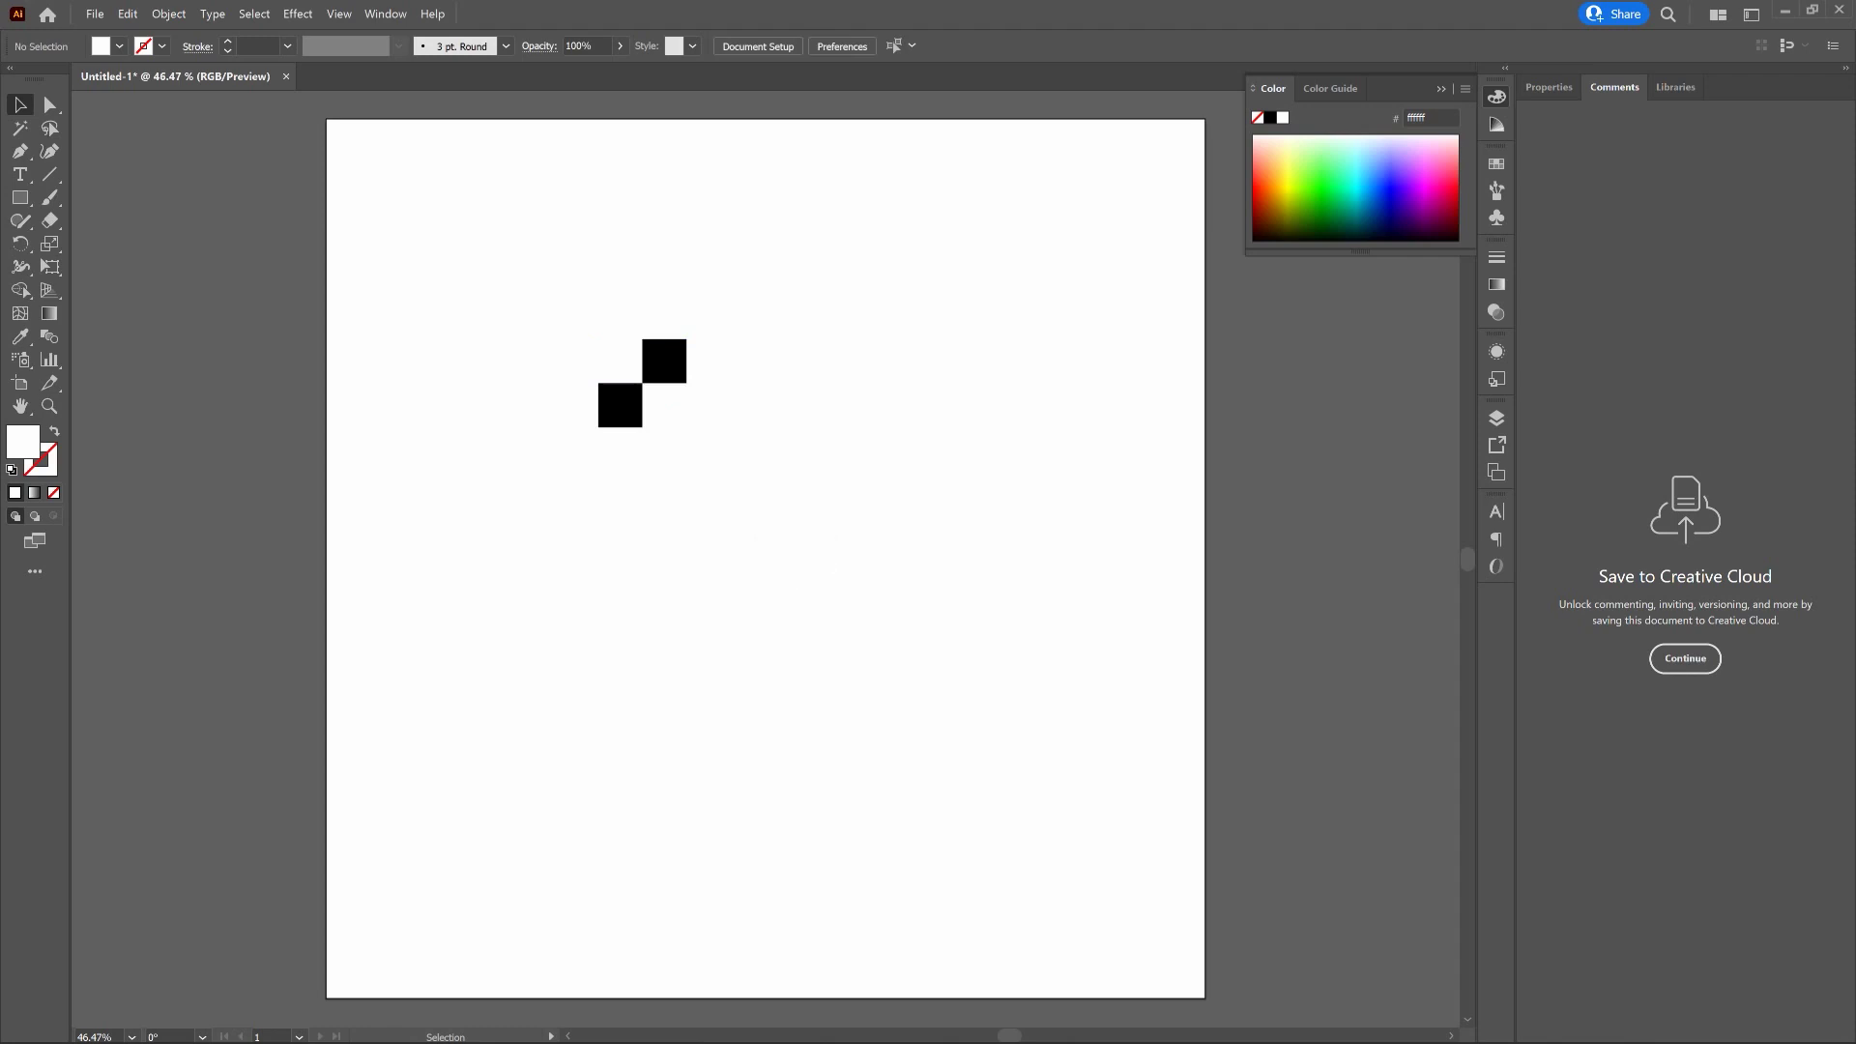
# Select all four checker squares and open the Brushes panel menu
pyautogui.moveTo(515, 249); pyautogui.dragTo(811, 498)
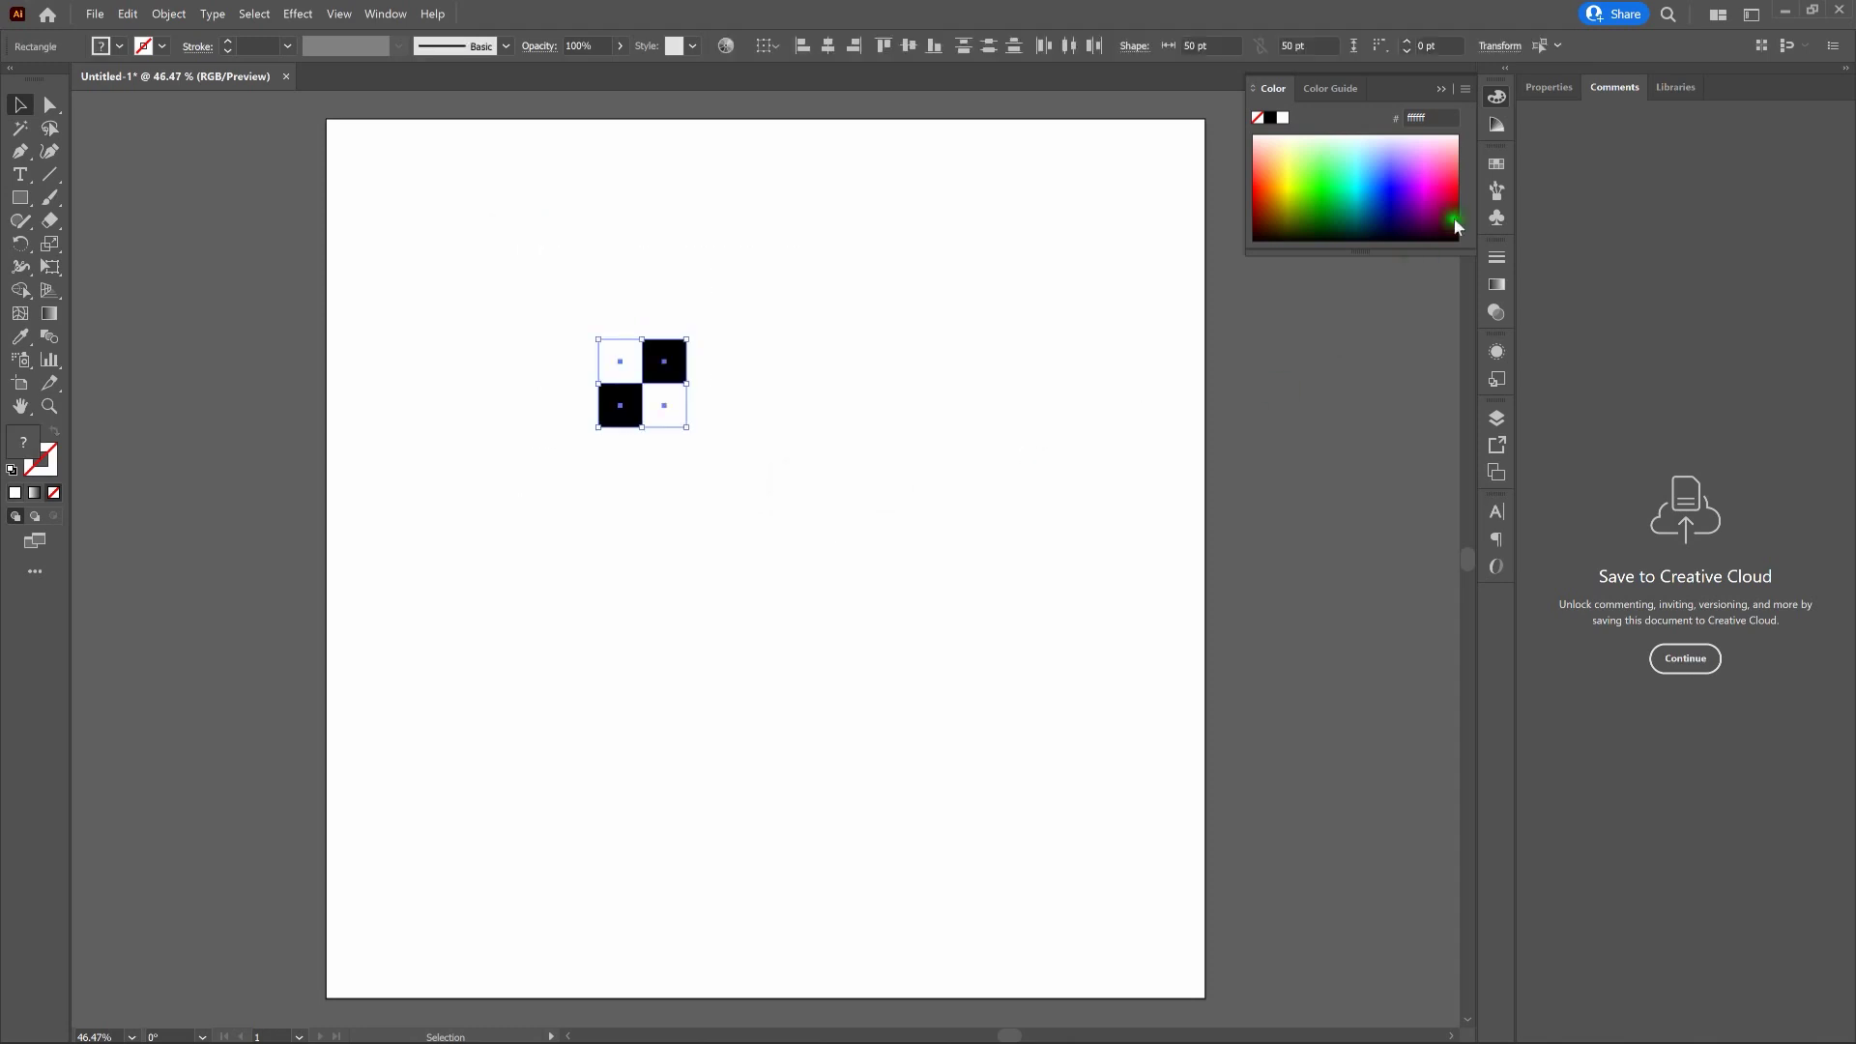
pyautogui.click(1497, 193)
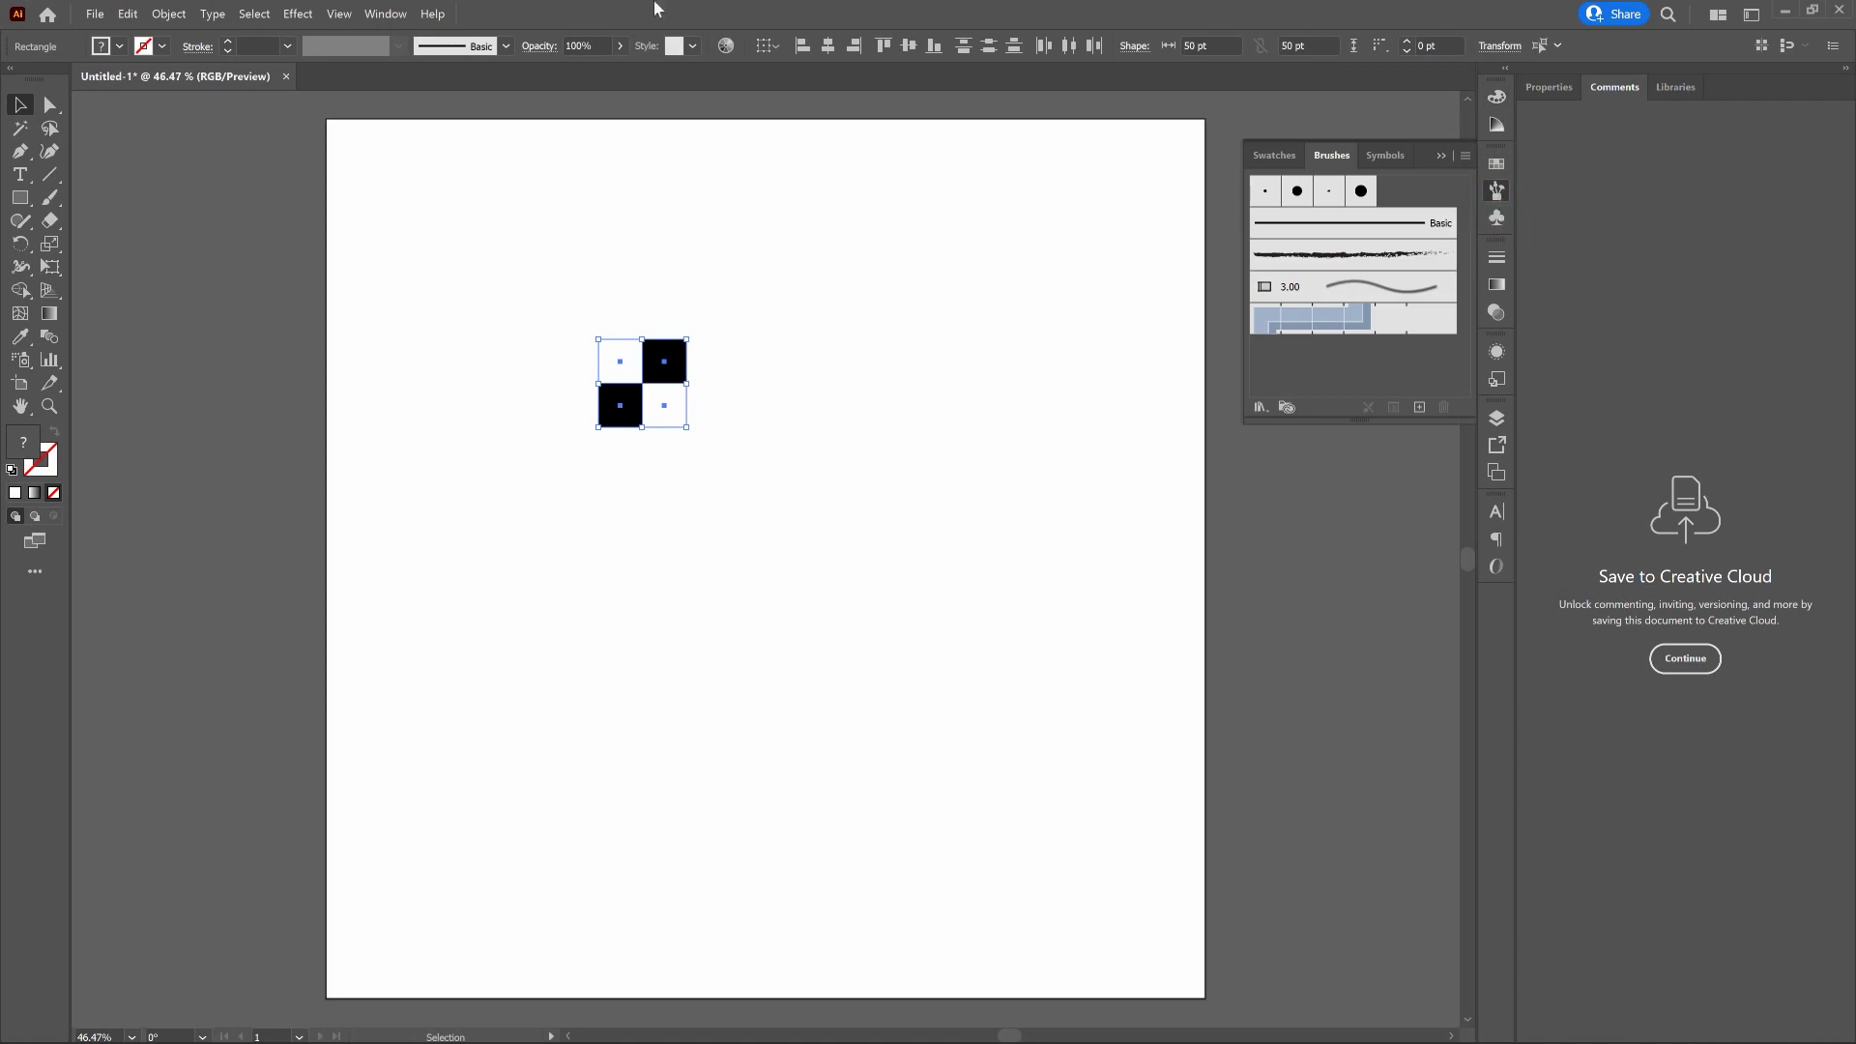
pyautogui.click(380, 15)
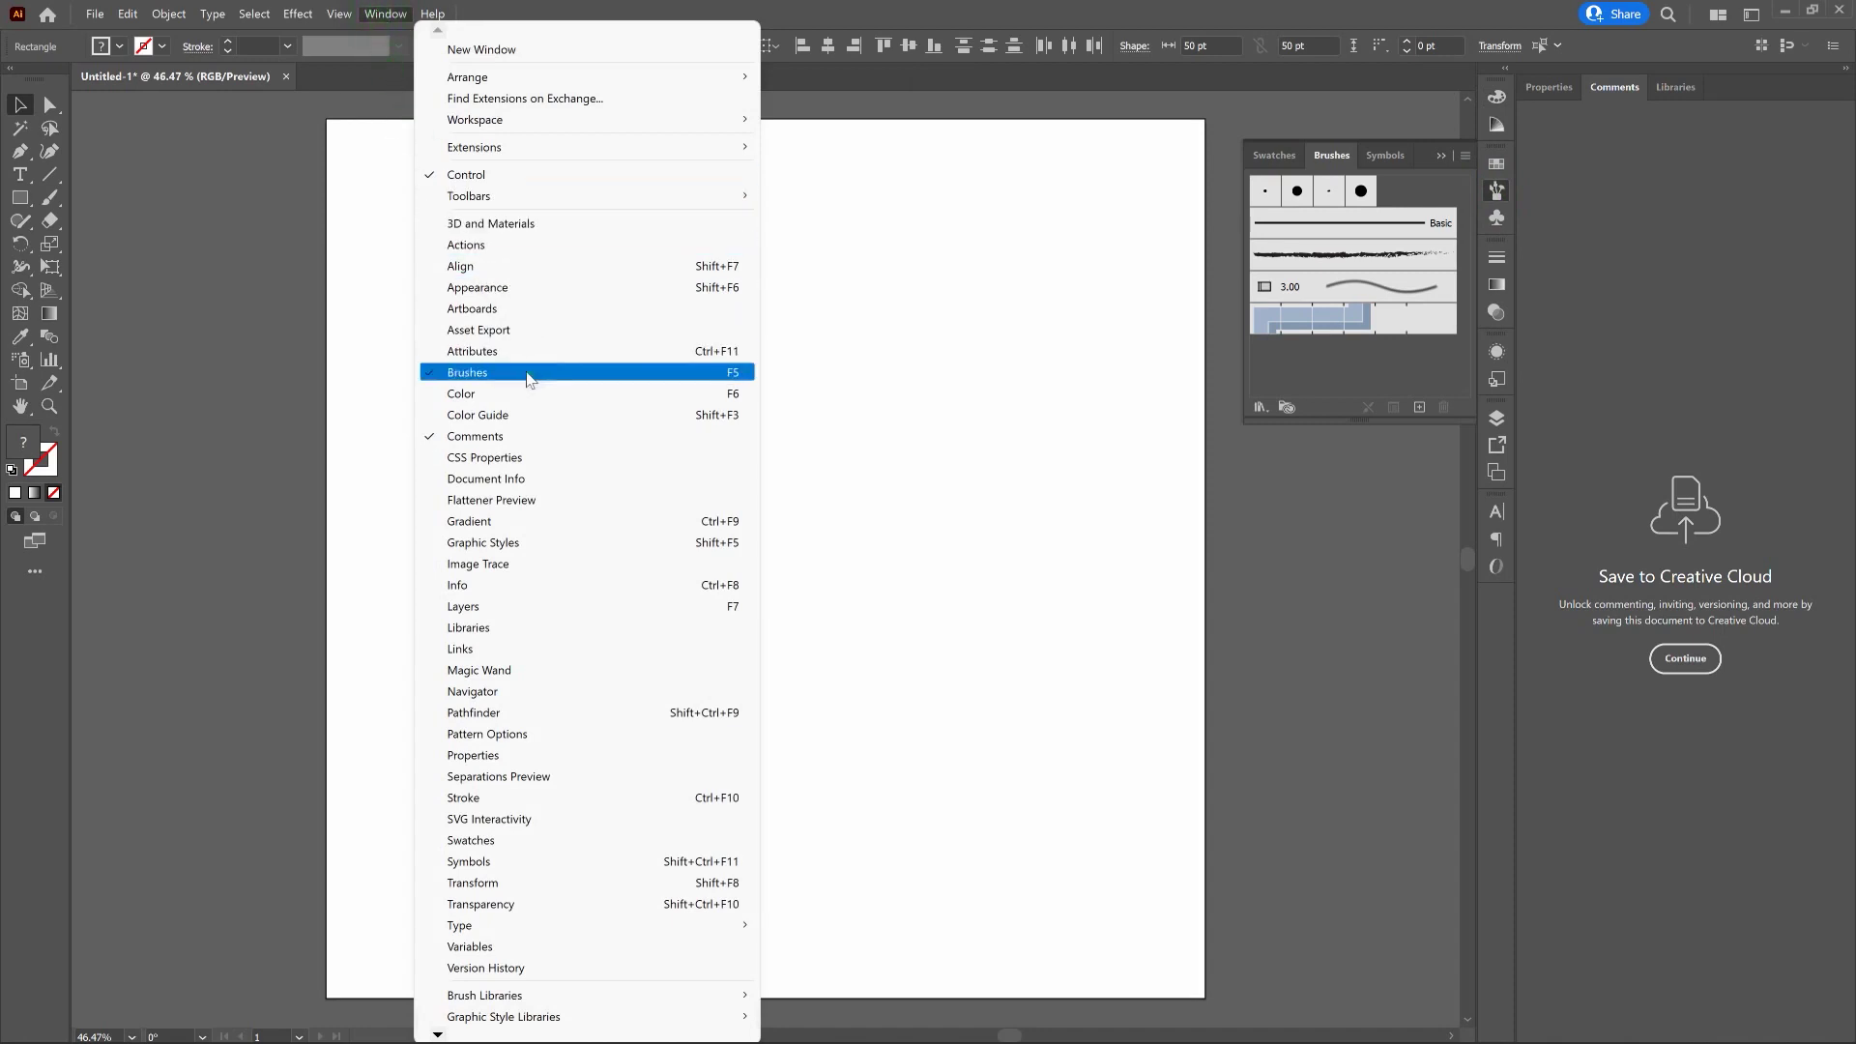
pyautogui.press('F5')
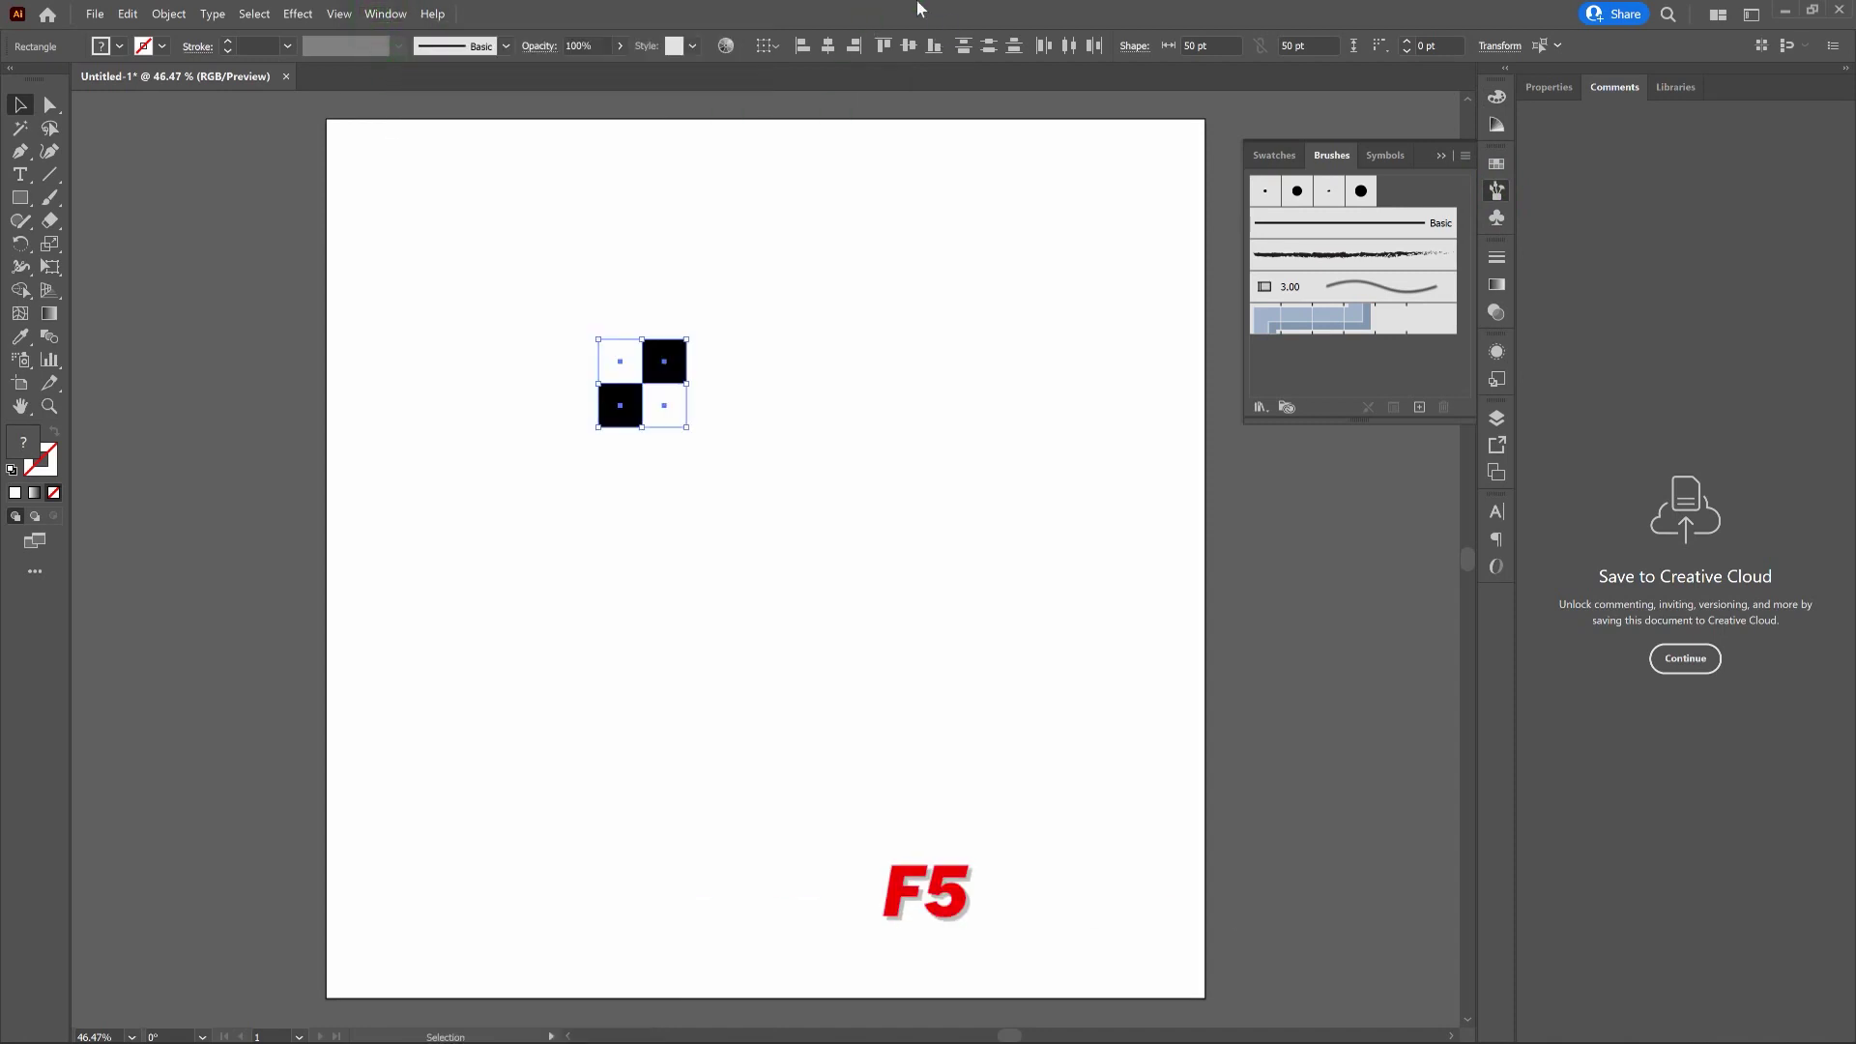
pyautogui.click(1468, 156)
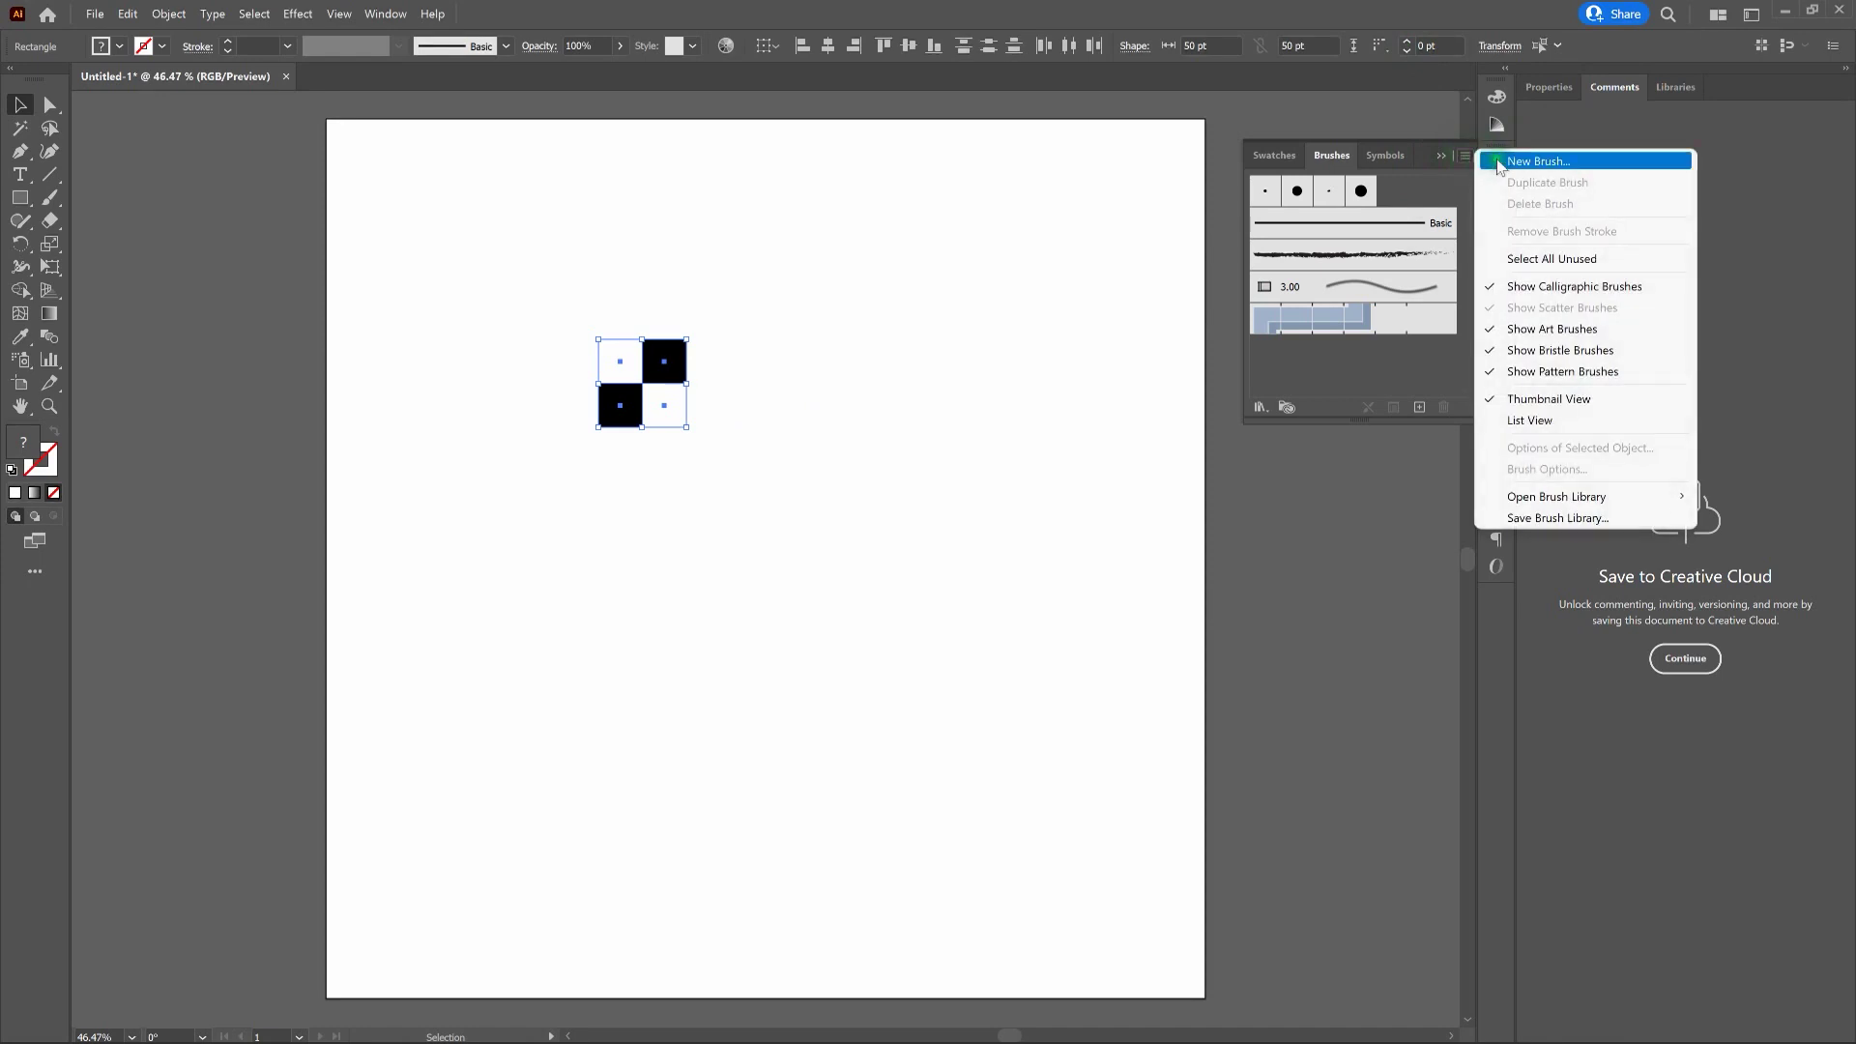
# Start a new brush of type Pattern Brush
pyautogui.click(1489, 164)
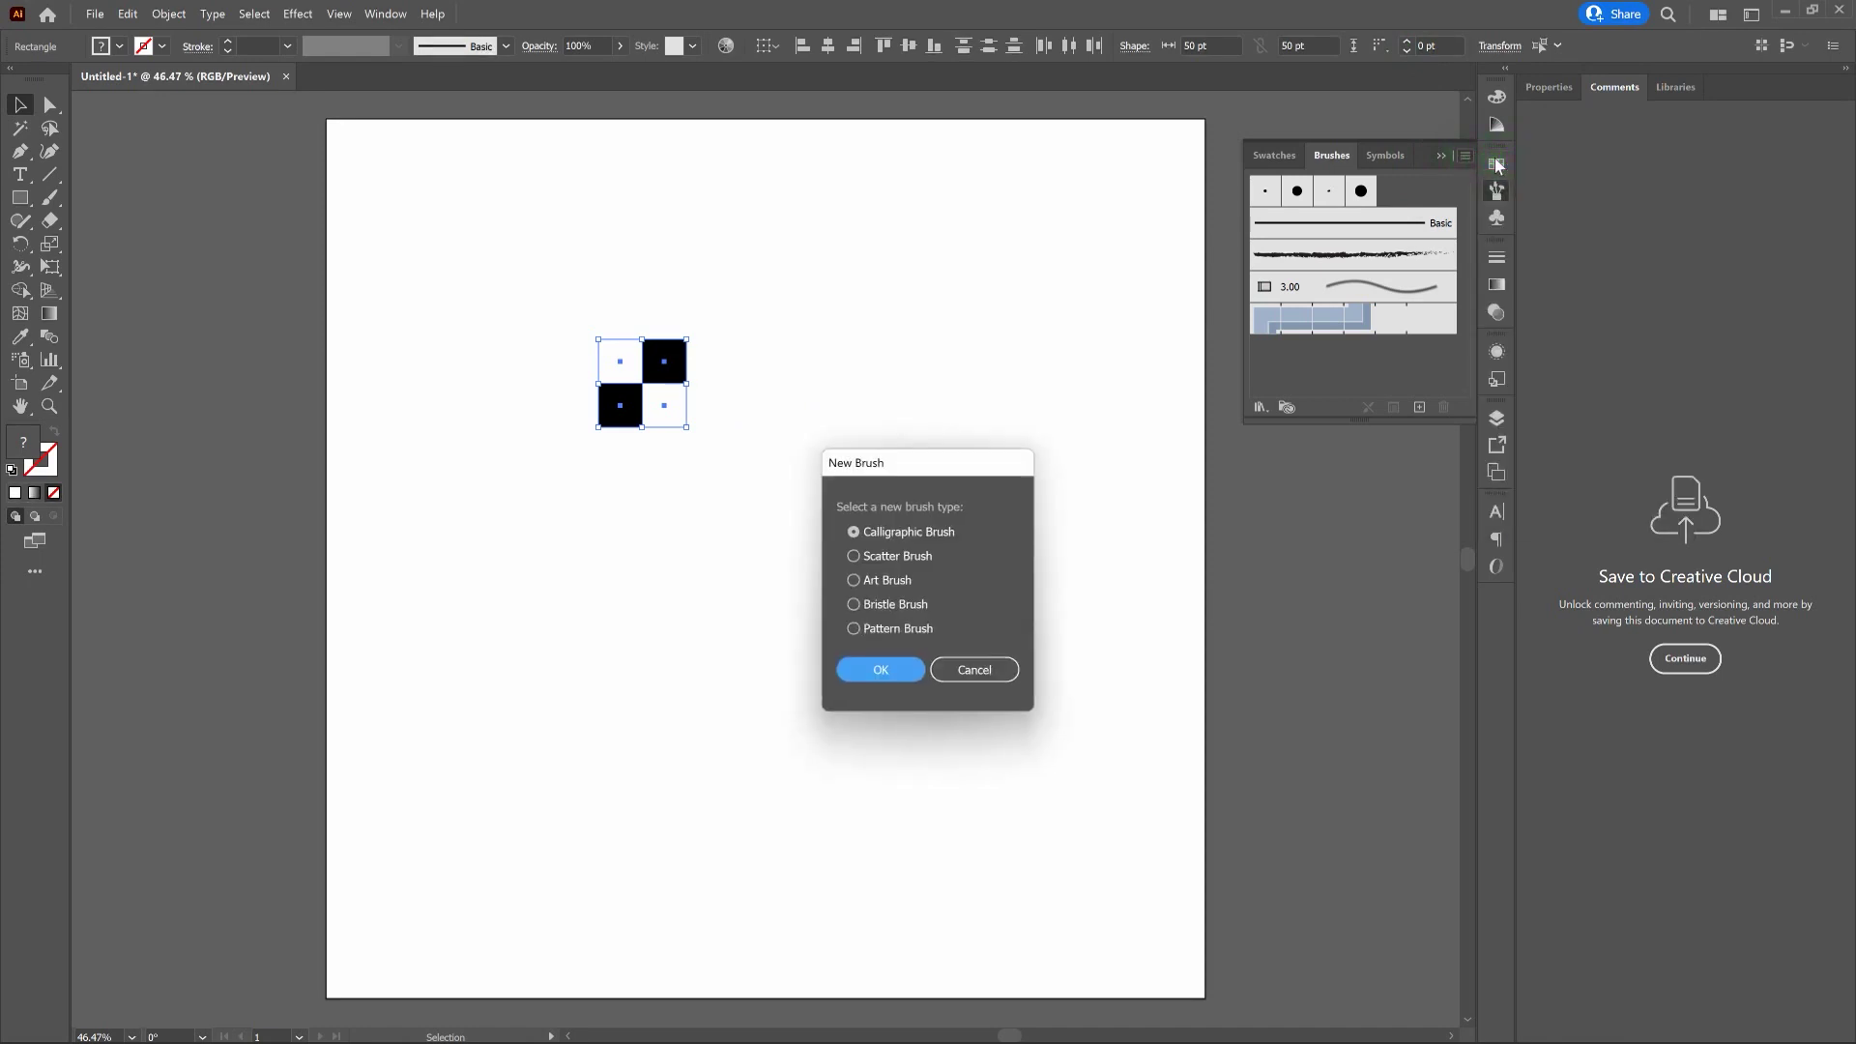
pyautogui.click(1105, 575)
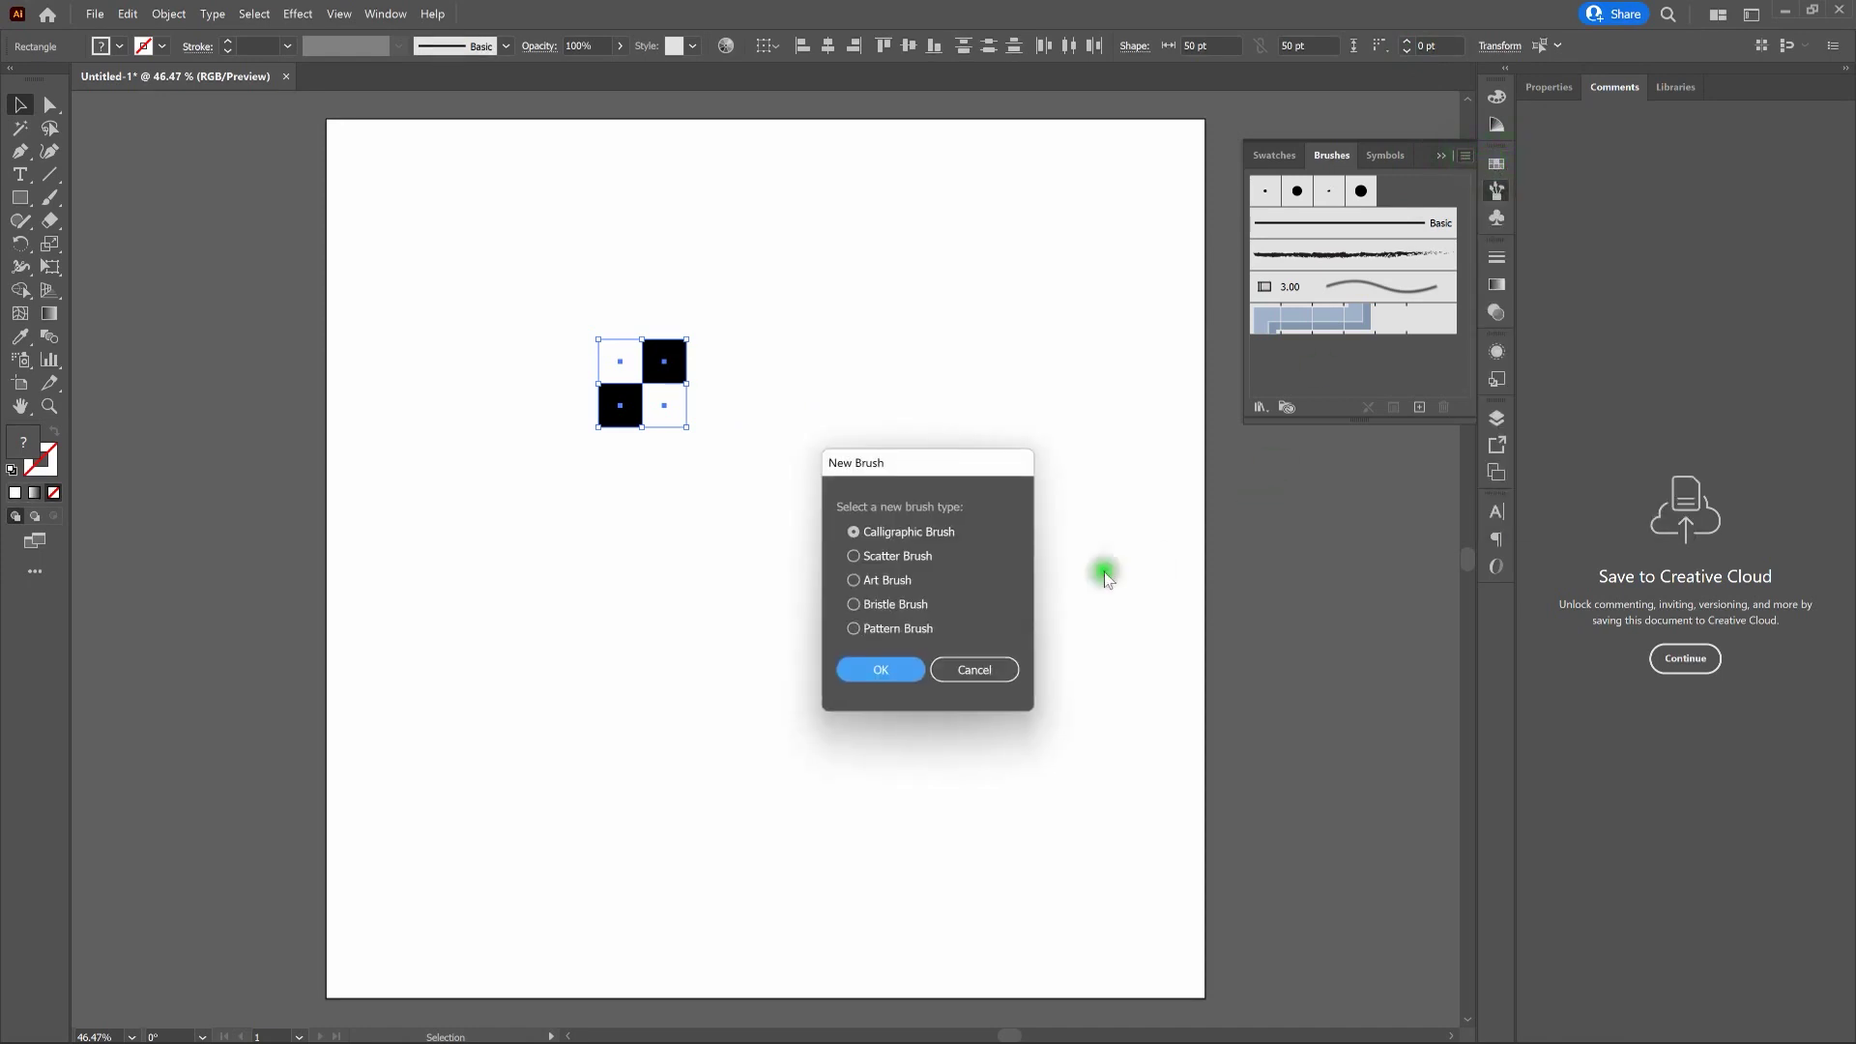
pyautogui.click(855, 629)
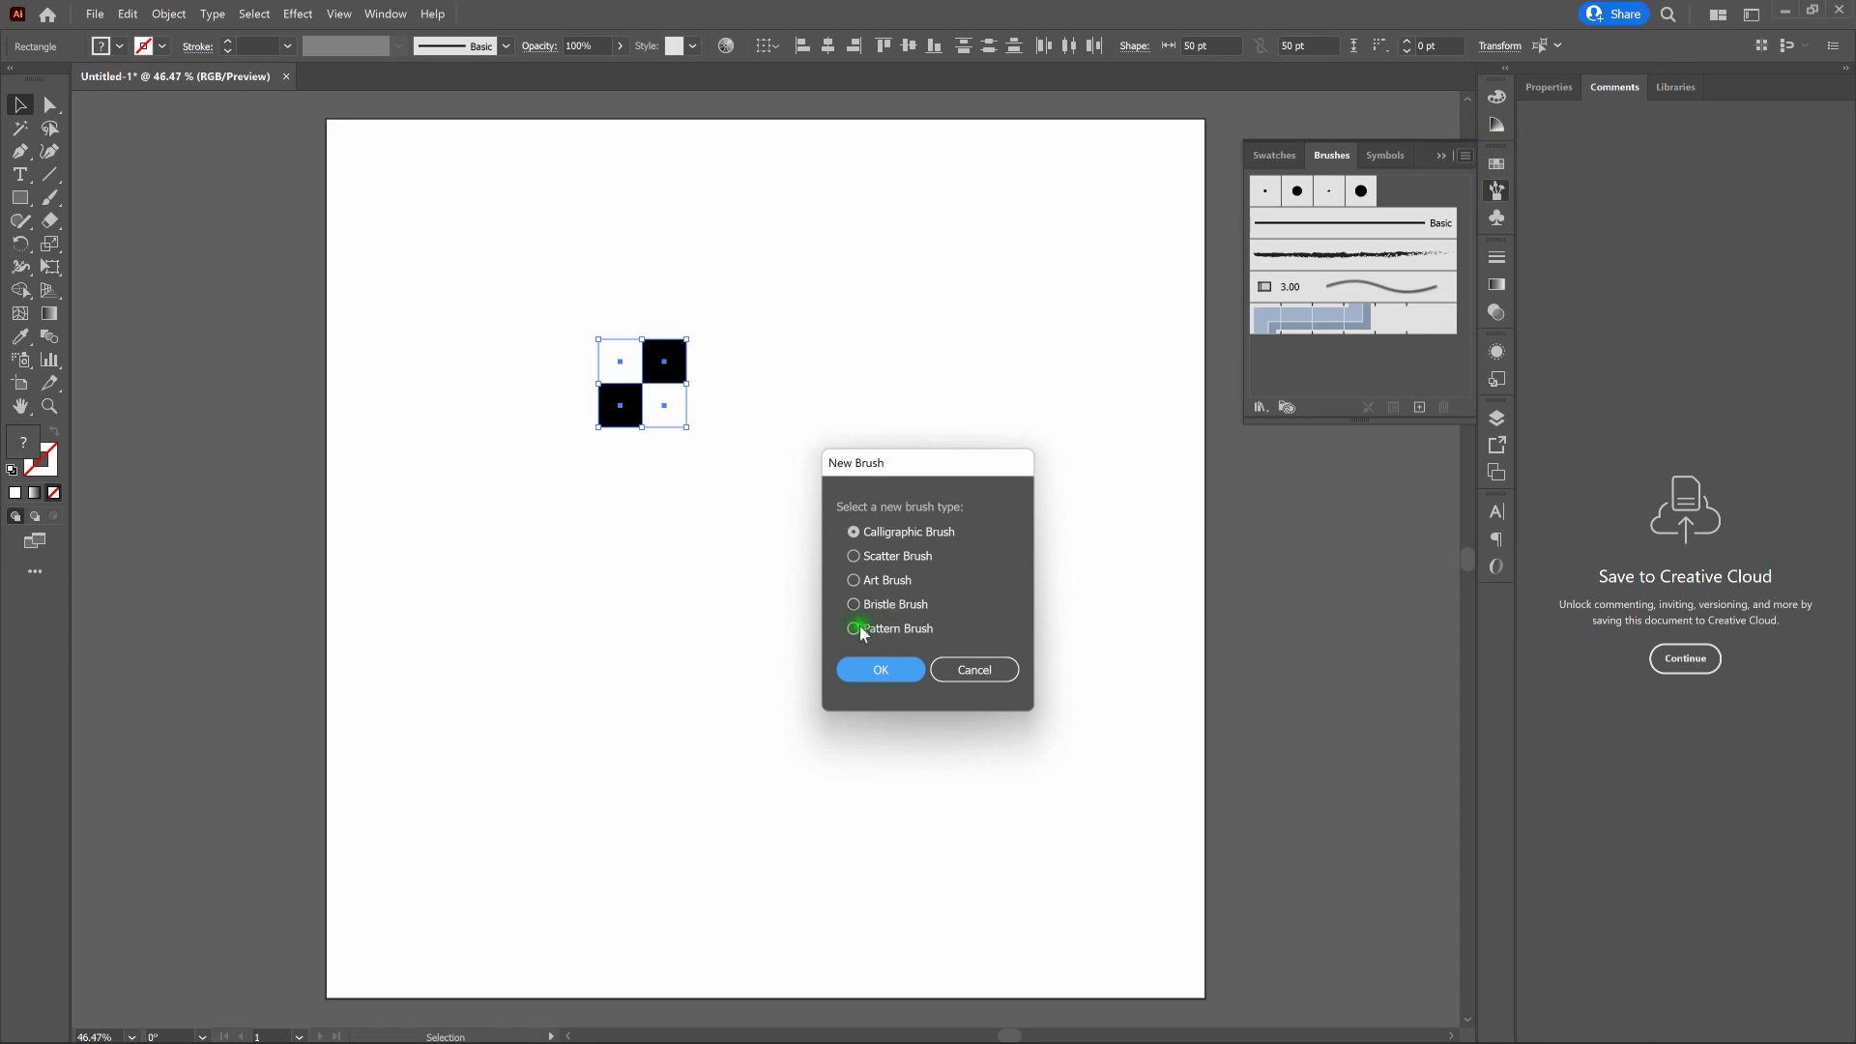
pyautogui.click(890, 670)
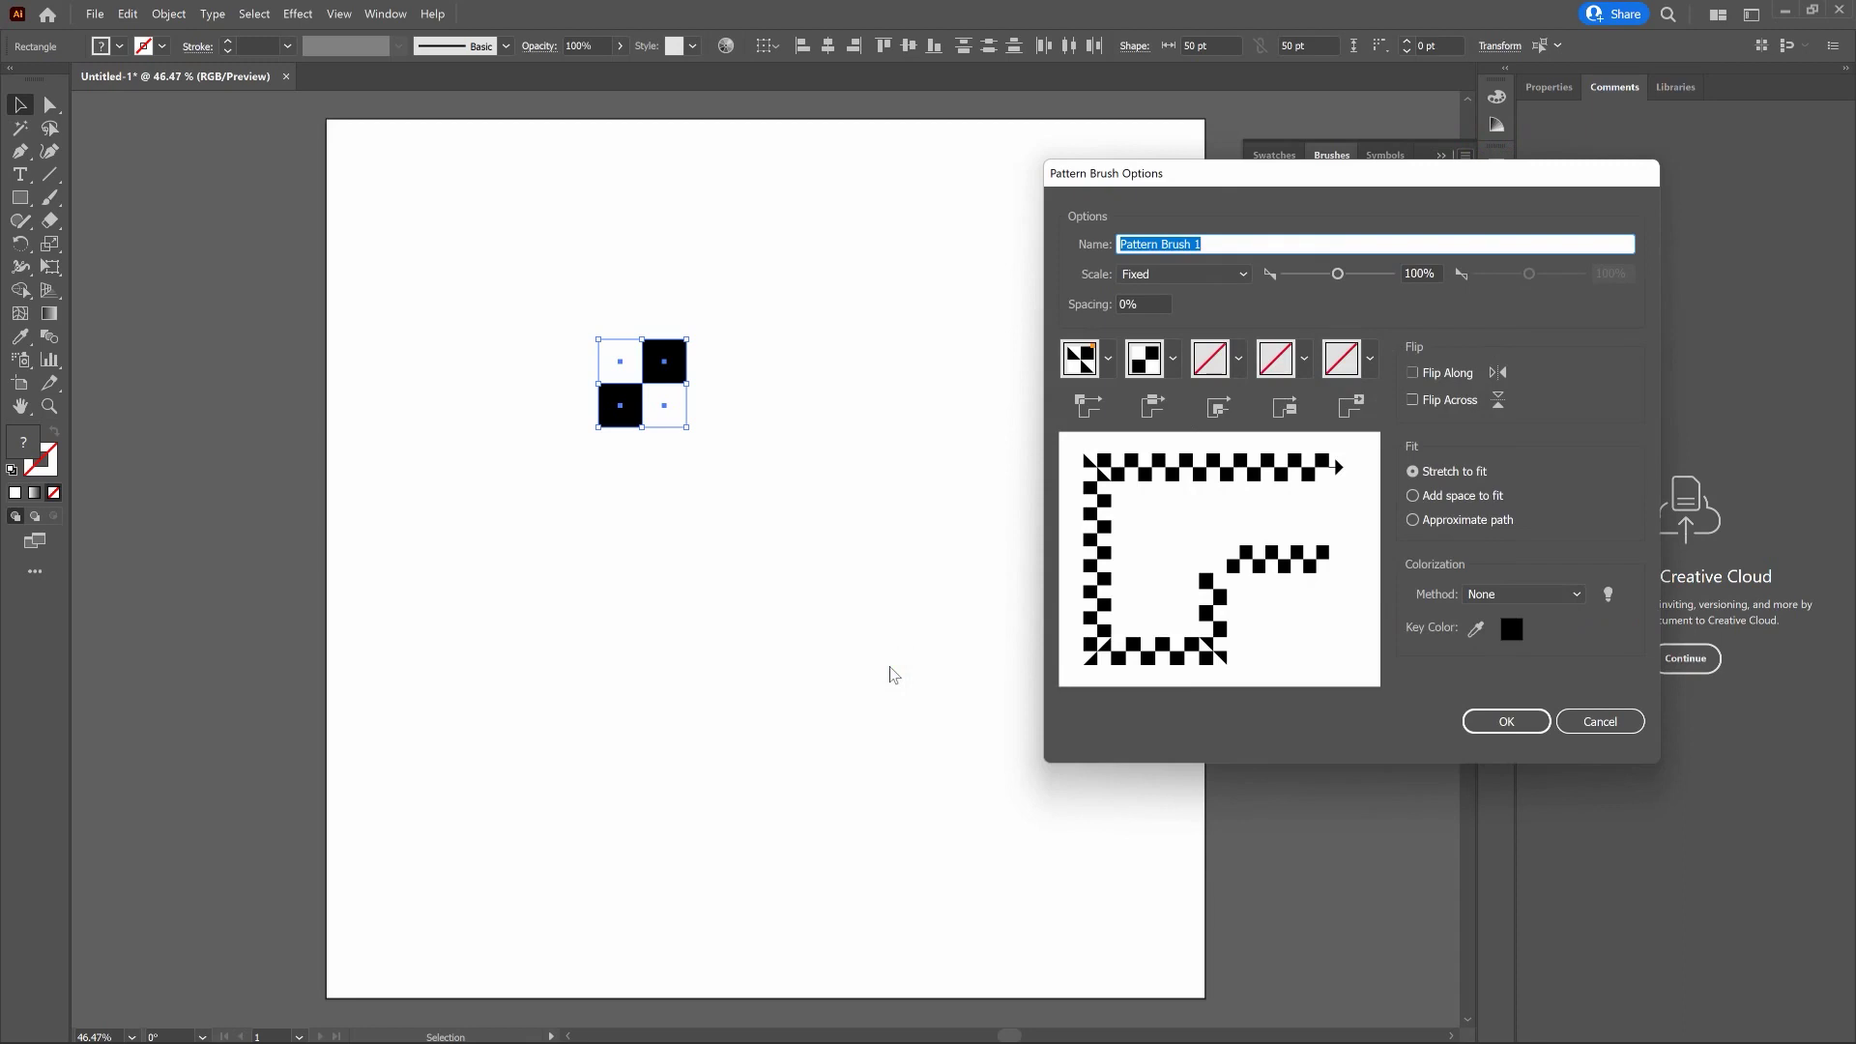
# Name the brush 'Checker Pattern' and set tile spacing to 0%
pyautogui.write('Checker Pattern')
pyautogui.click(1128, 305)
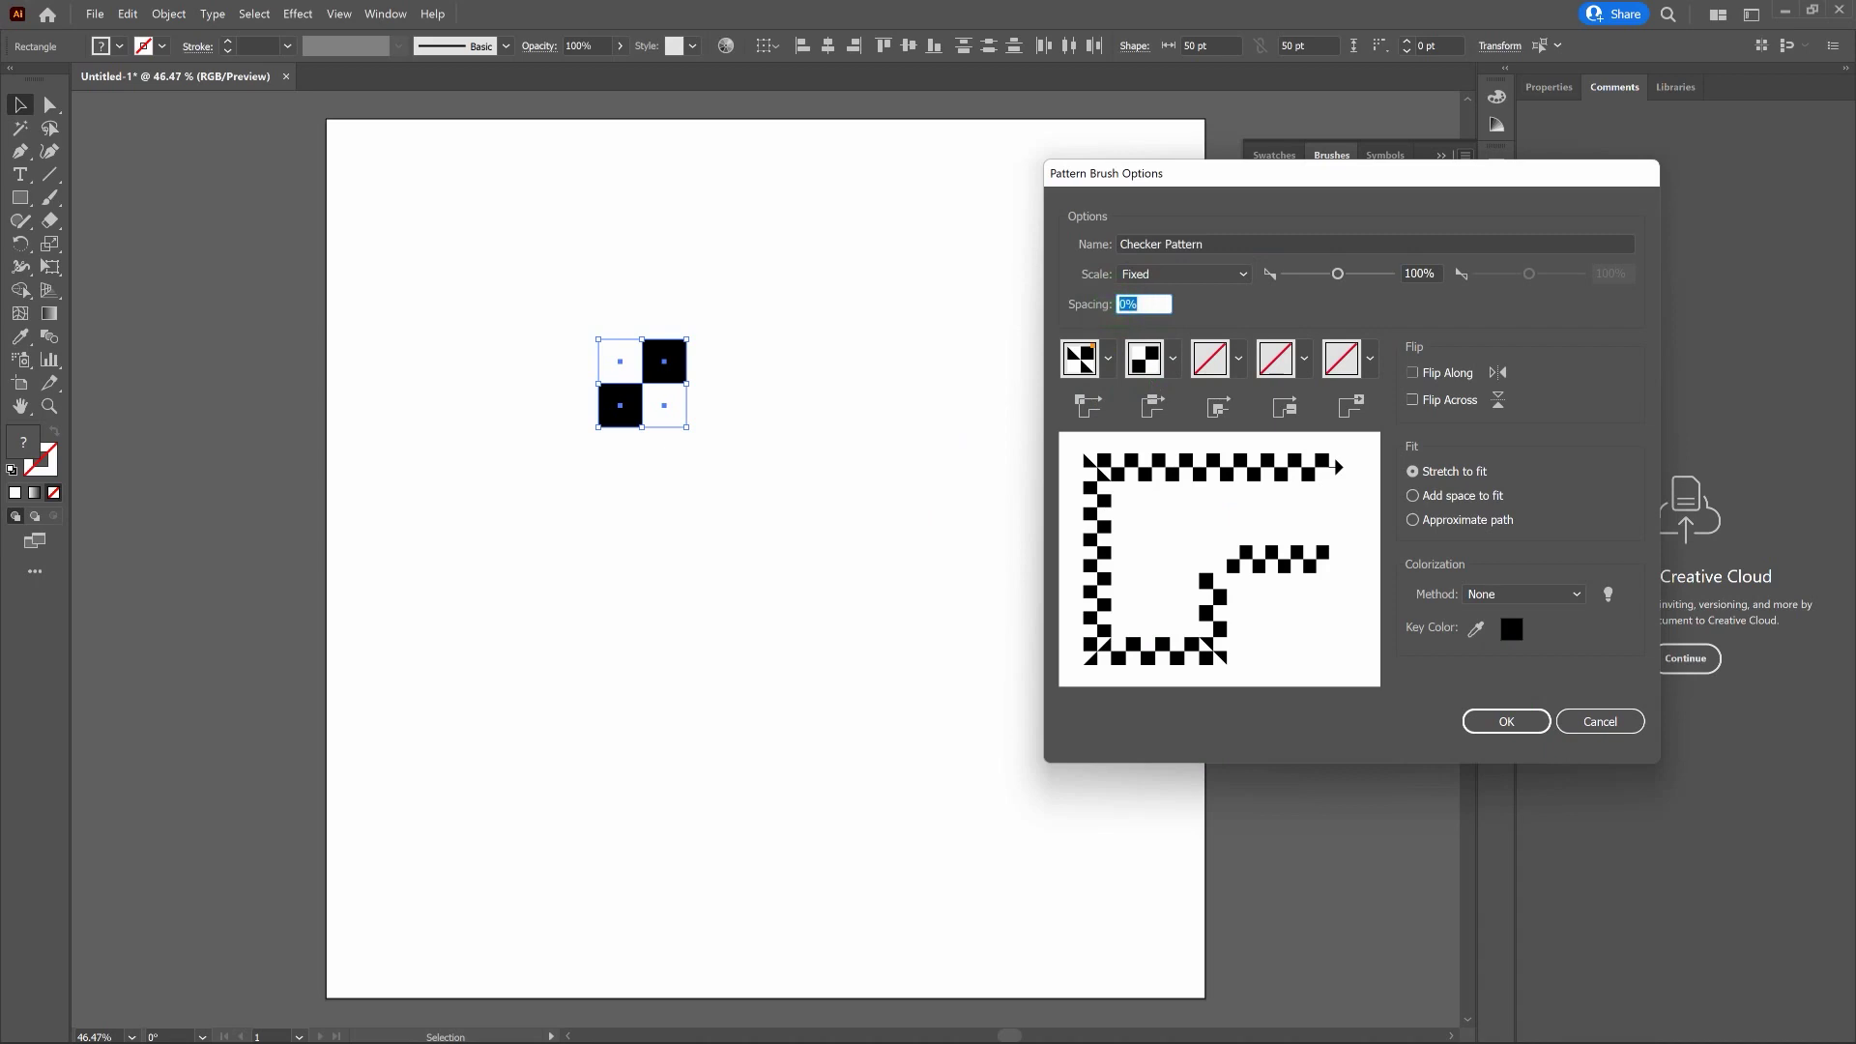
pyautogui.write('10')
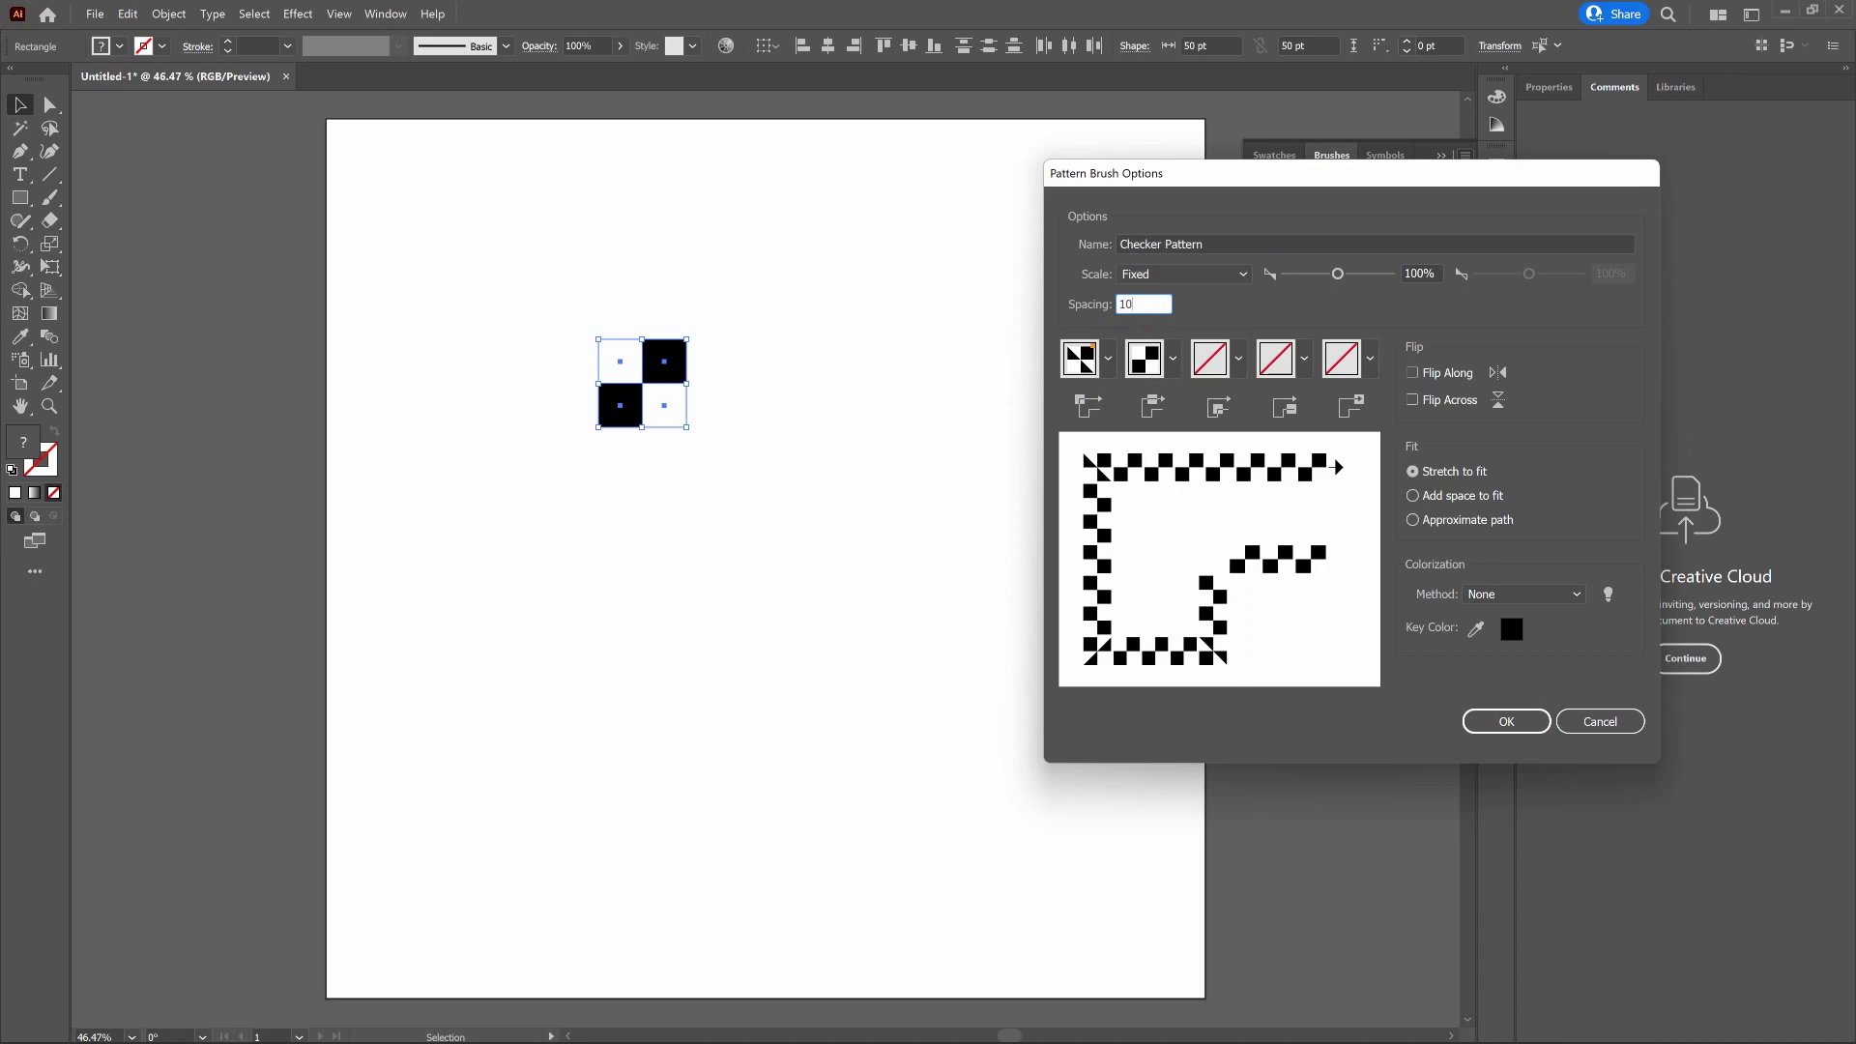
pyautogui.press('BackSpace')
pyautogui.press('BackSpace')
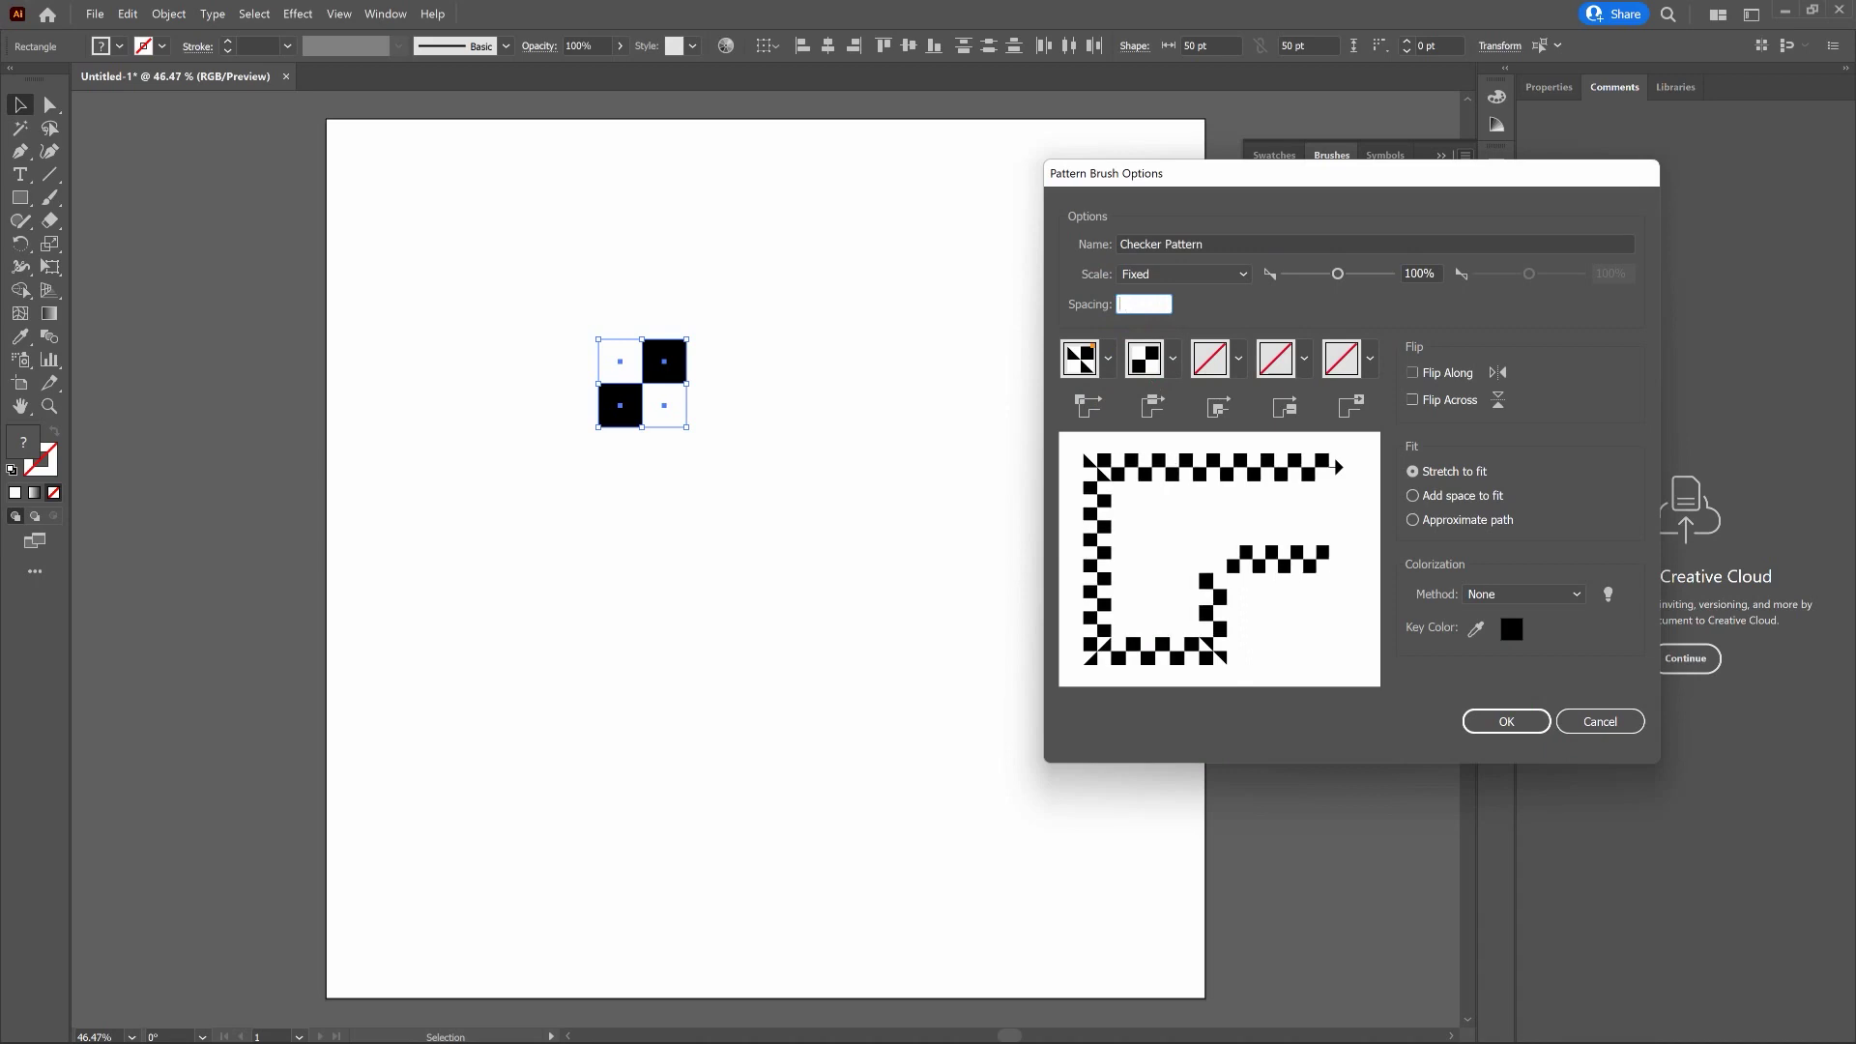
pyautogui.write('0')
# Set the brush's Inner Corner Tile to Auto-Sliced
pyautogui.click(1182, 360)
pyautogui.click(1239, 358)
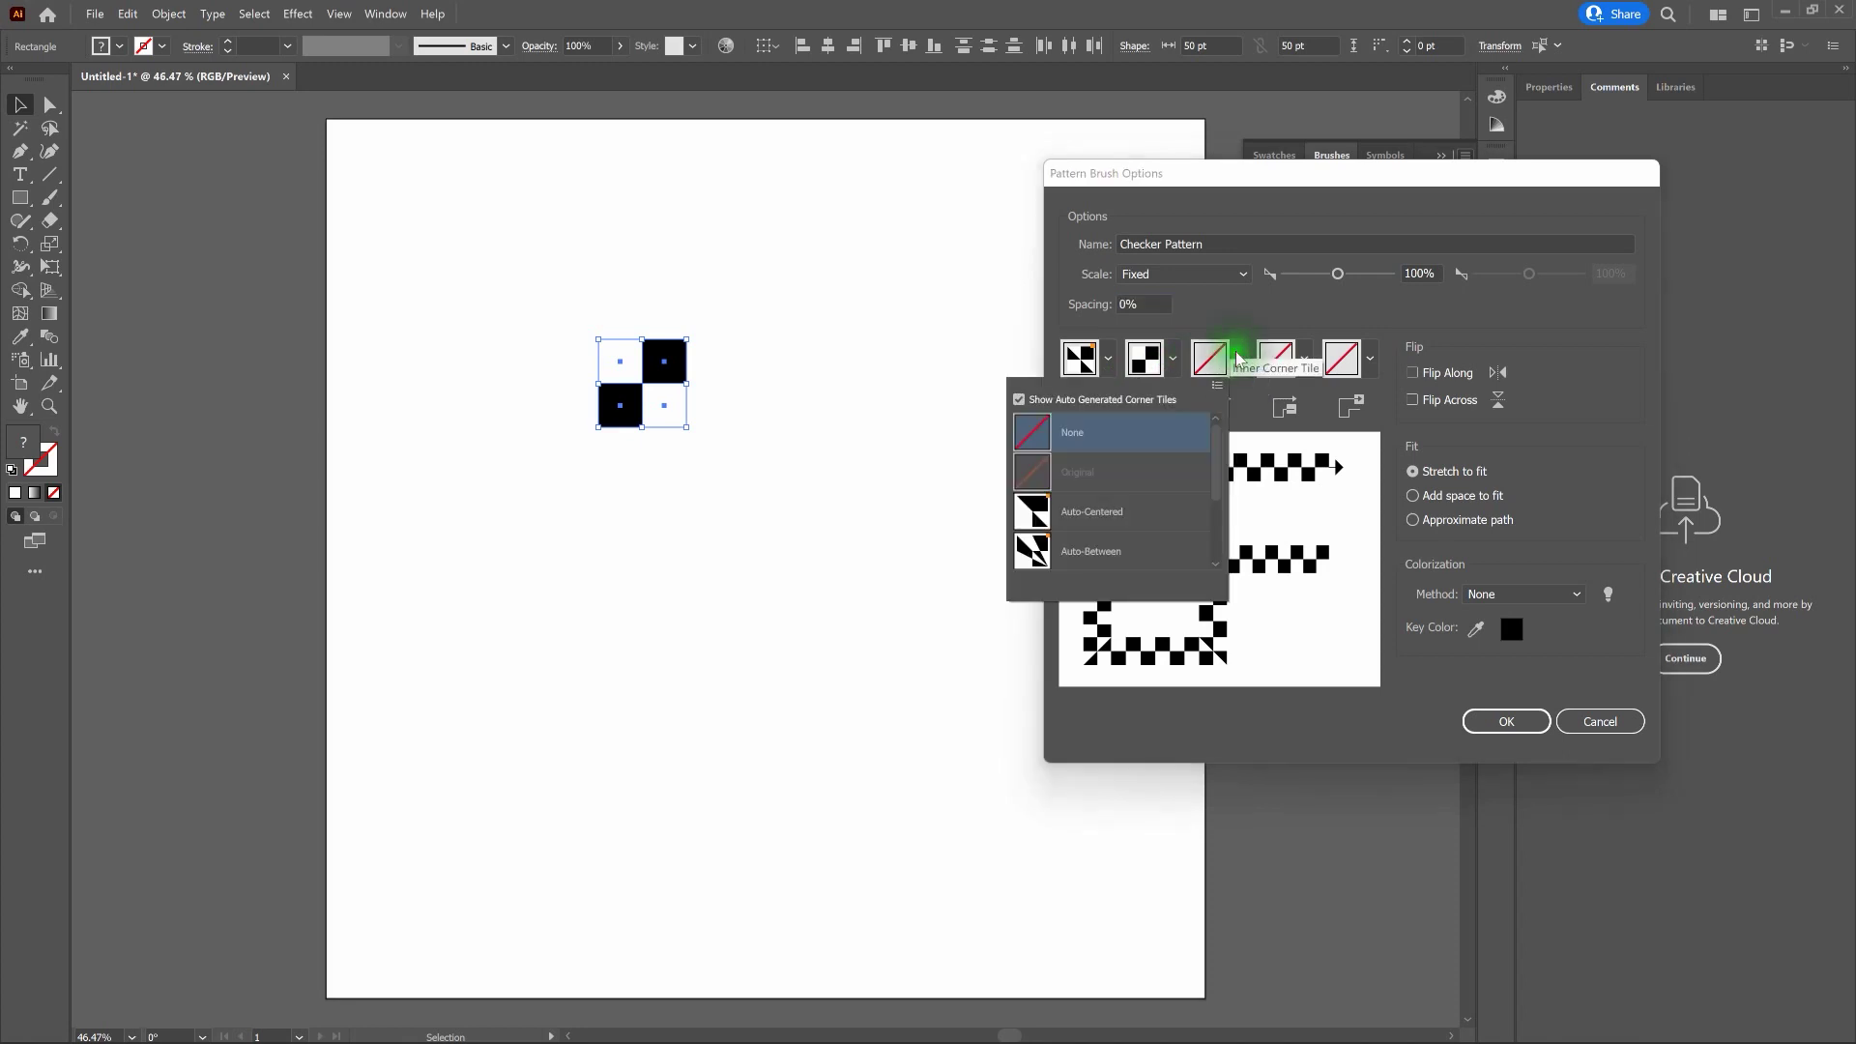
pyautogui.click(1217, 462)
pyautogui.moveTo(1217, 462); pyautogui.dragTo(1200, 518)
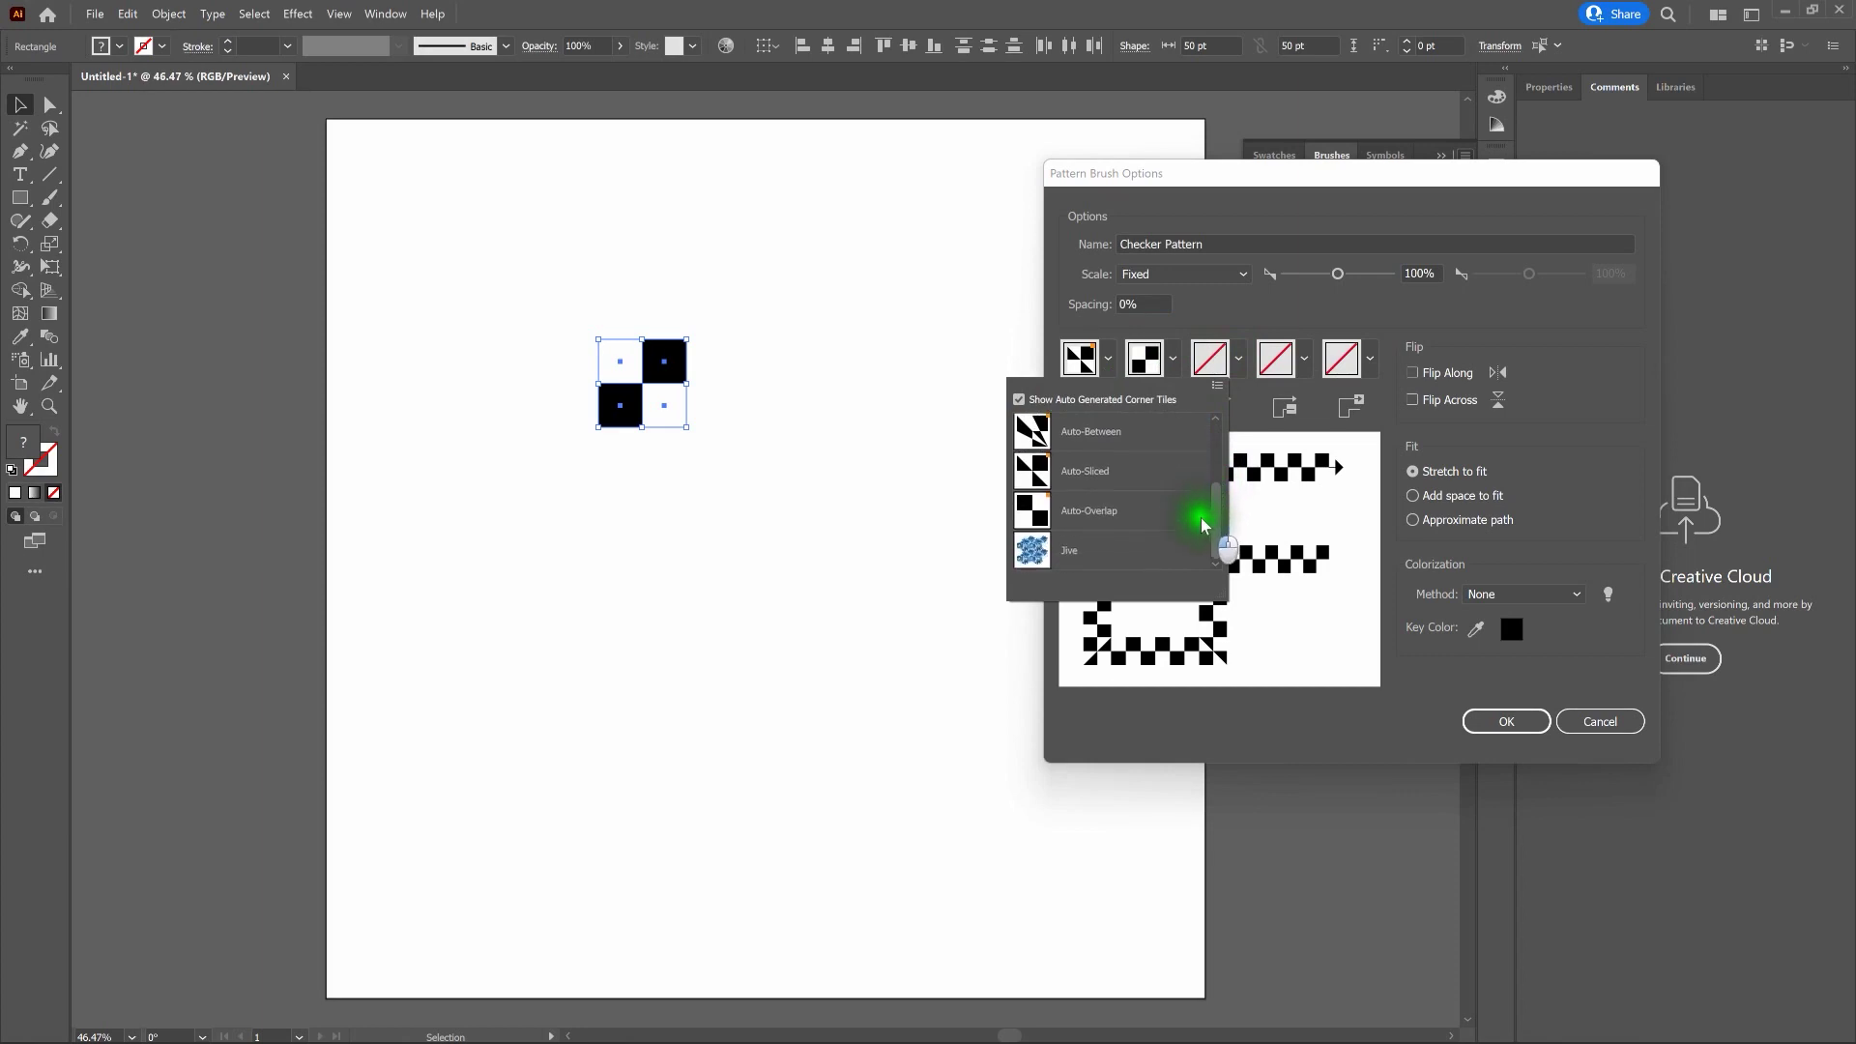
pyautogui.click(1140, 468)
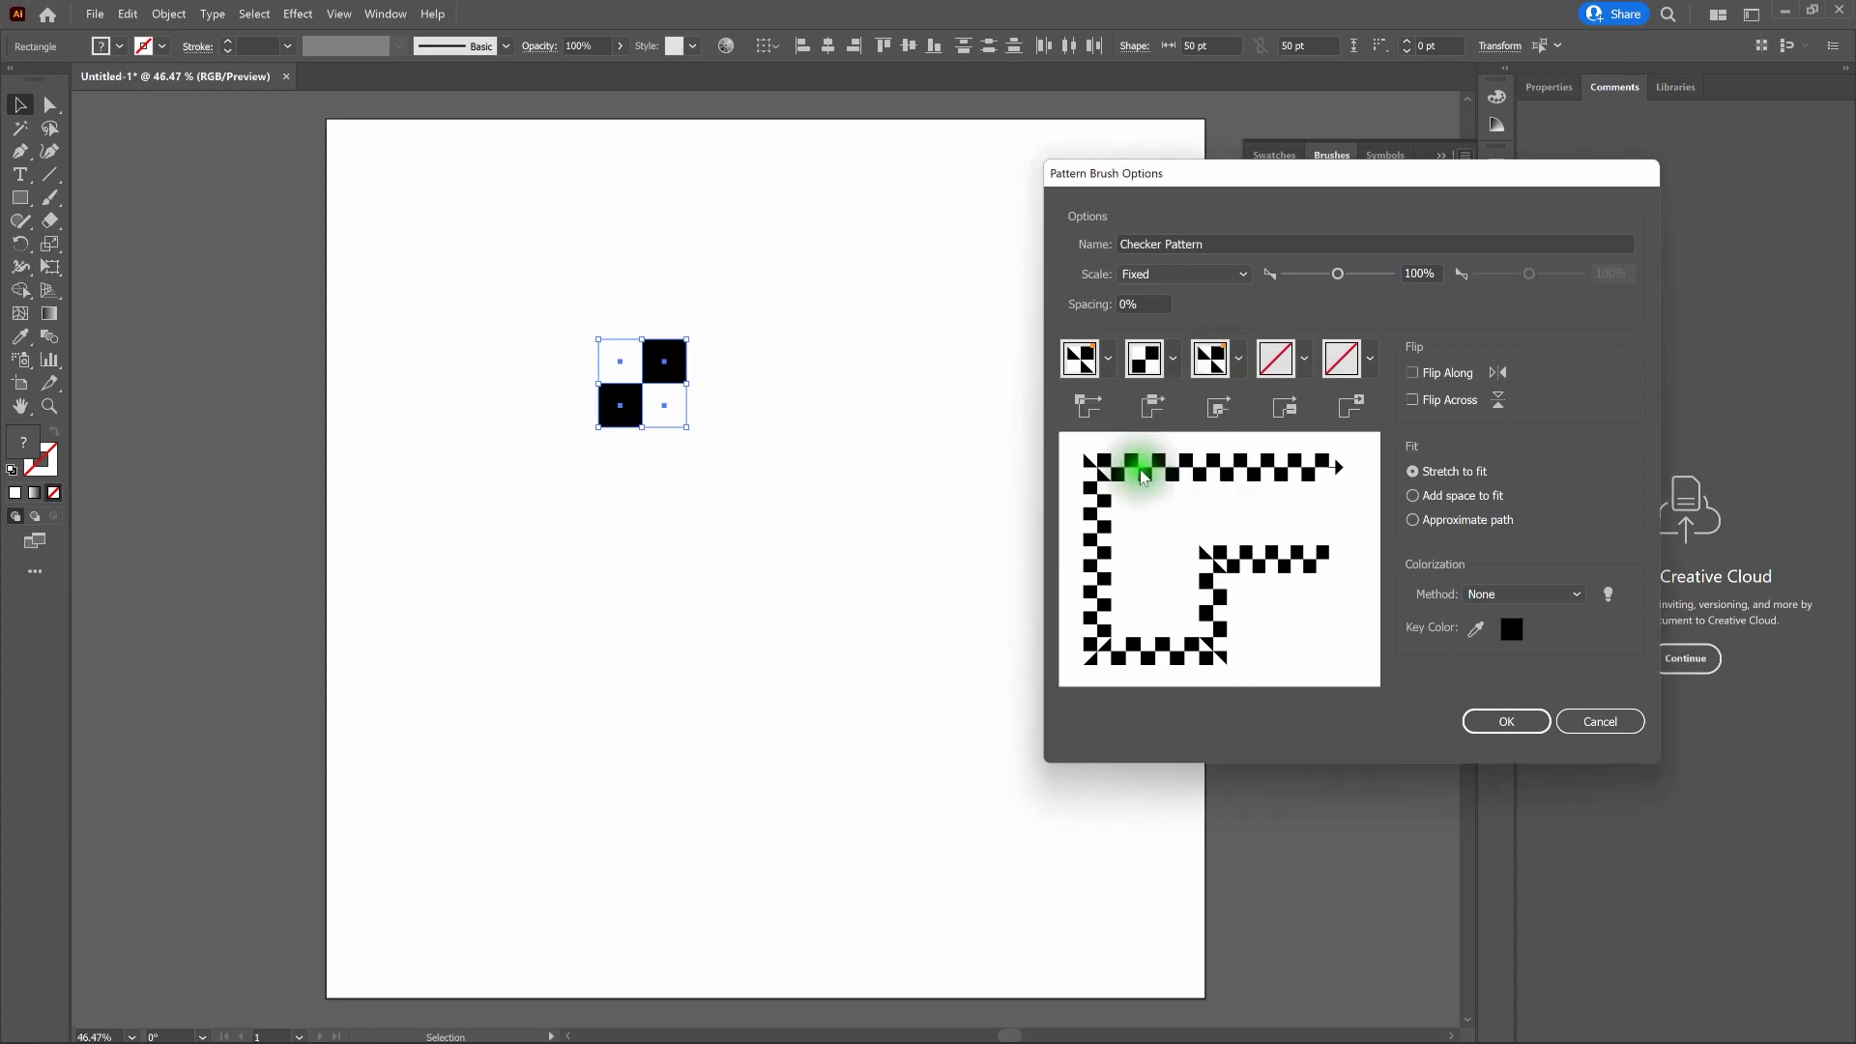
# Save the Checker Pattern brush and delete the four original checker squares
pyautogui.click(1233, 573)
pyautogui.click(1485, 442)
pyautogui.click(1459, 476)
pyautogui.click(1490, 588)
pyautogui.click(1506, 720)
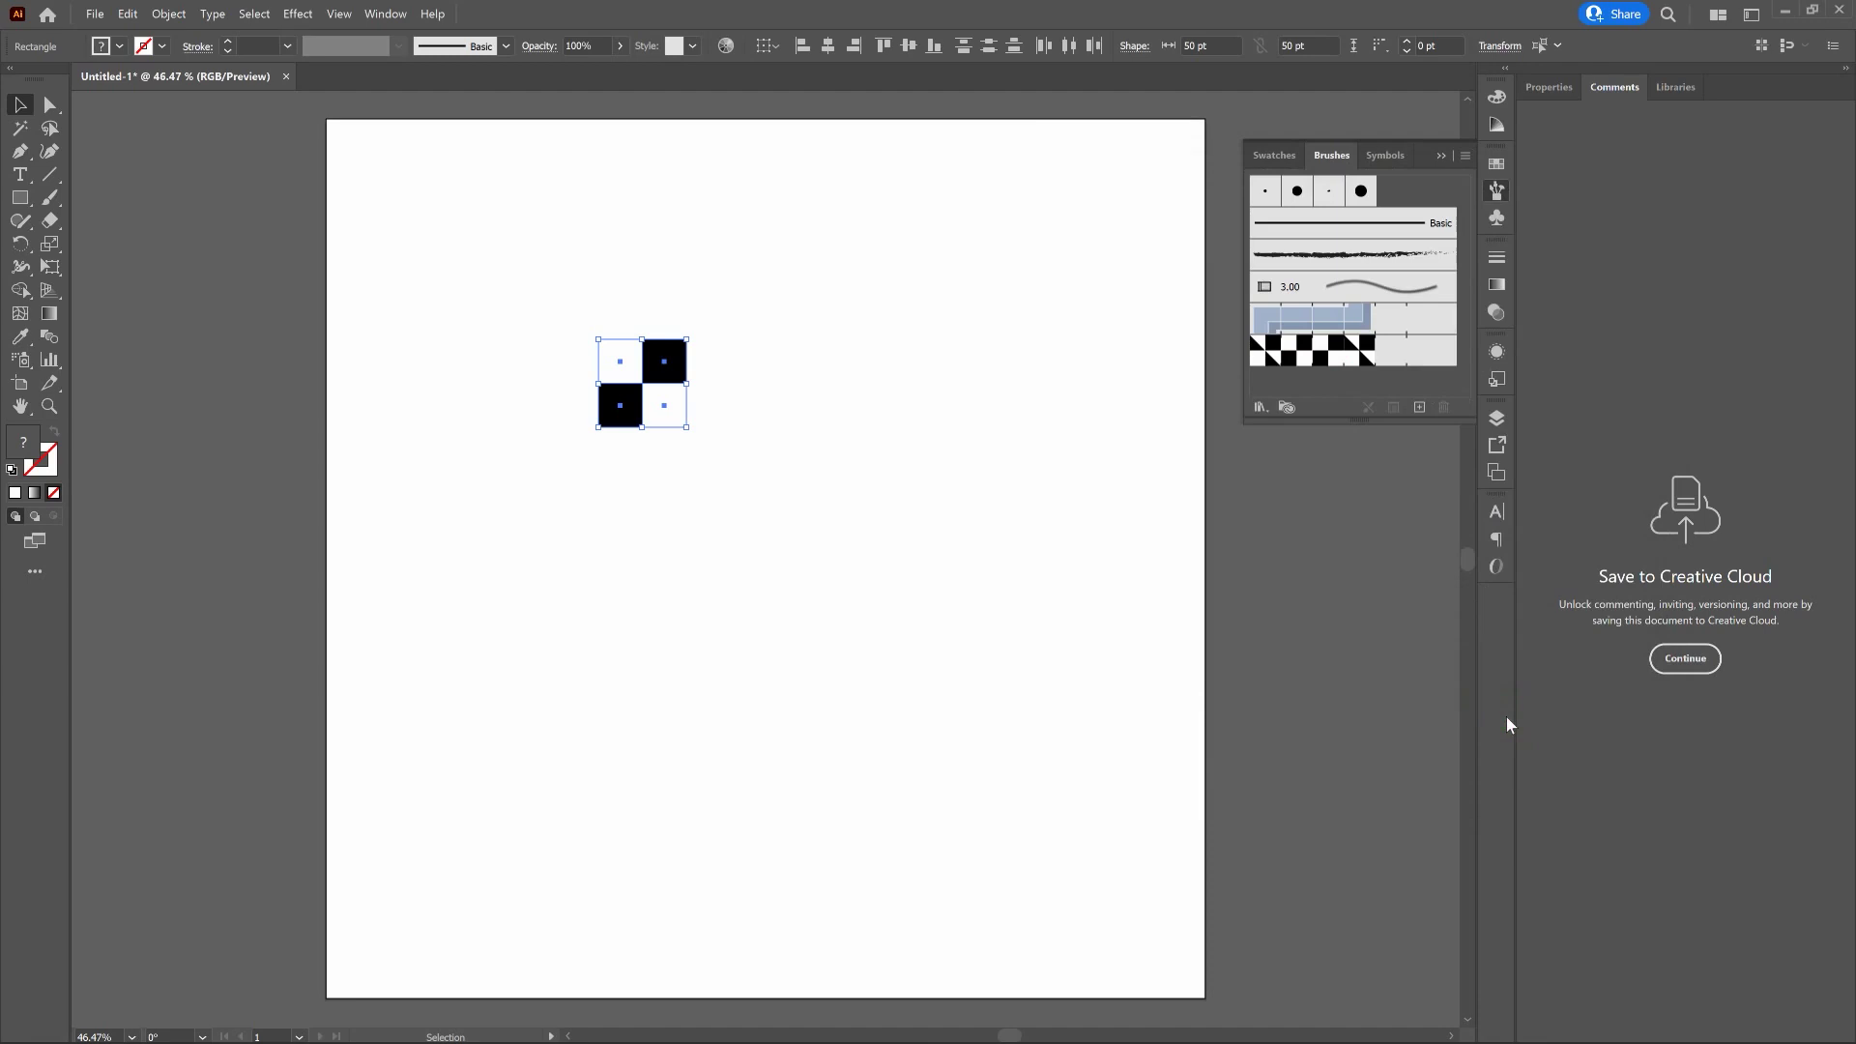
pyautogui.press('Delete')
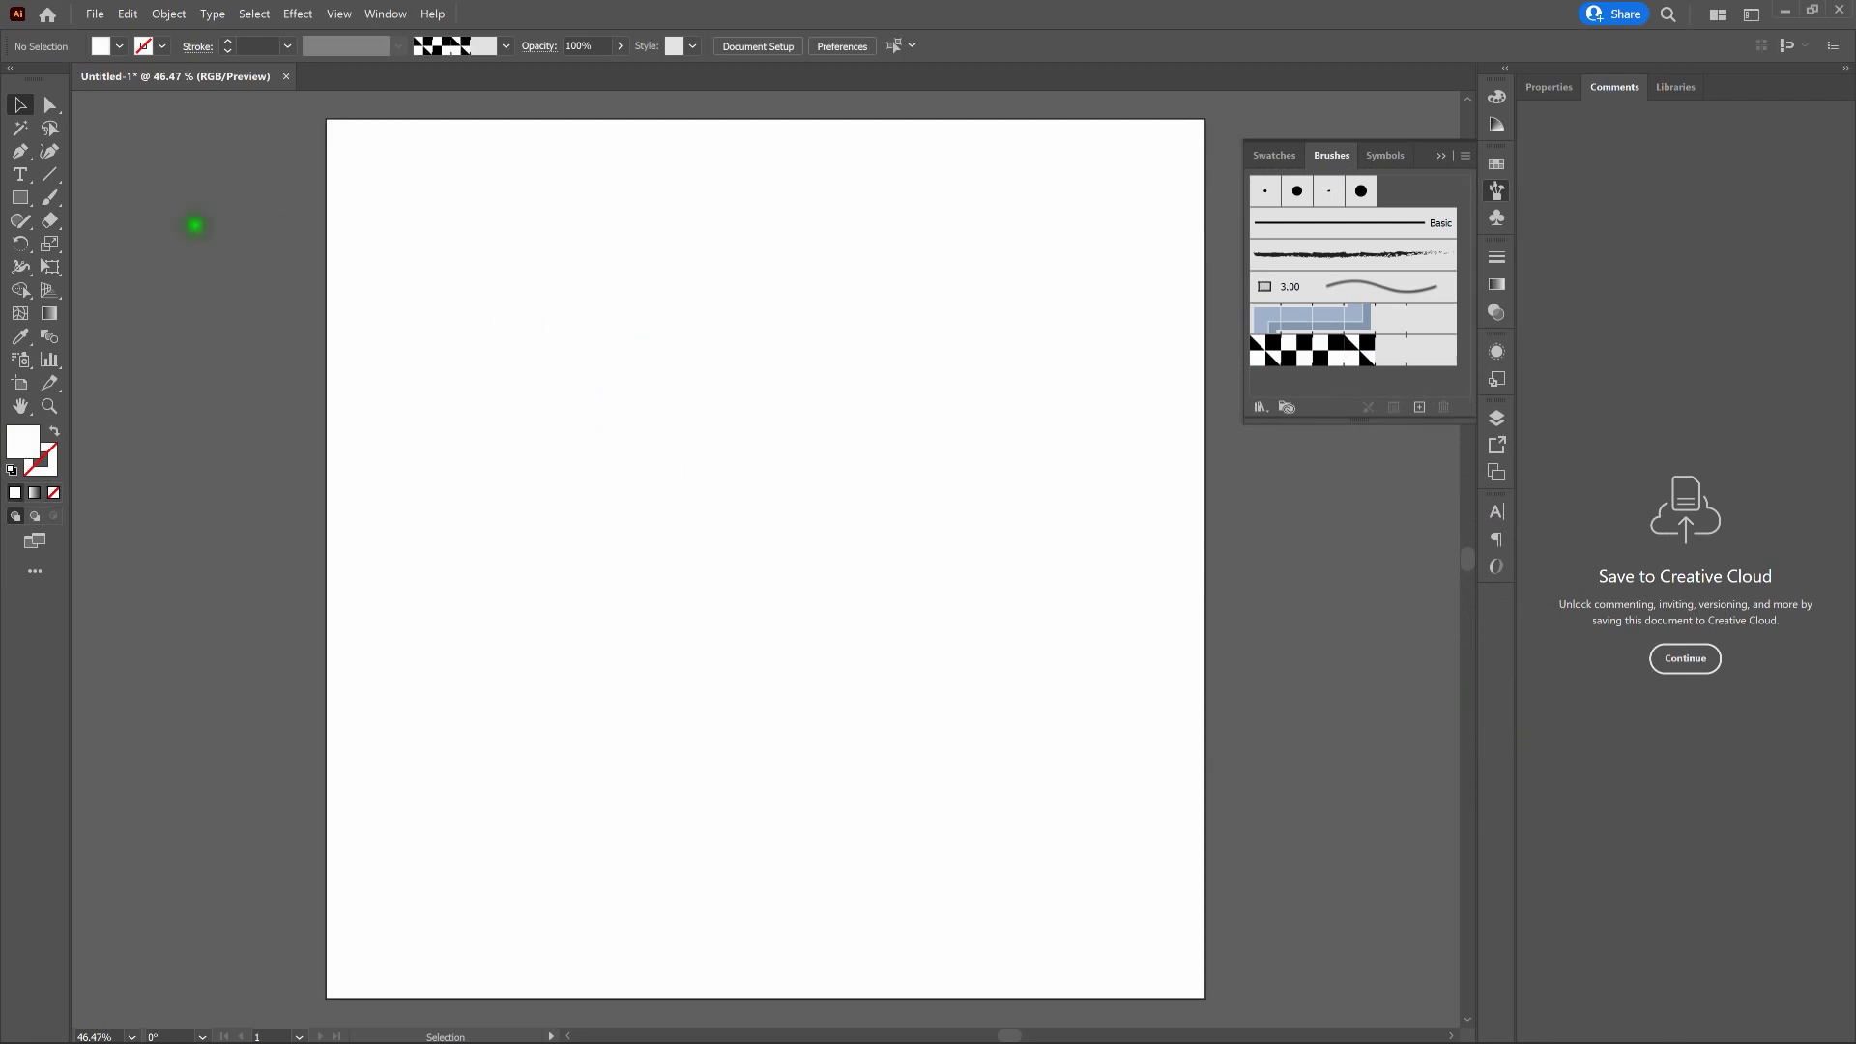
# Draw a 300 × 300 pt circle with the Ellipse tool
pyautogui.click(21, 199)
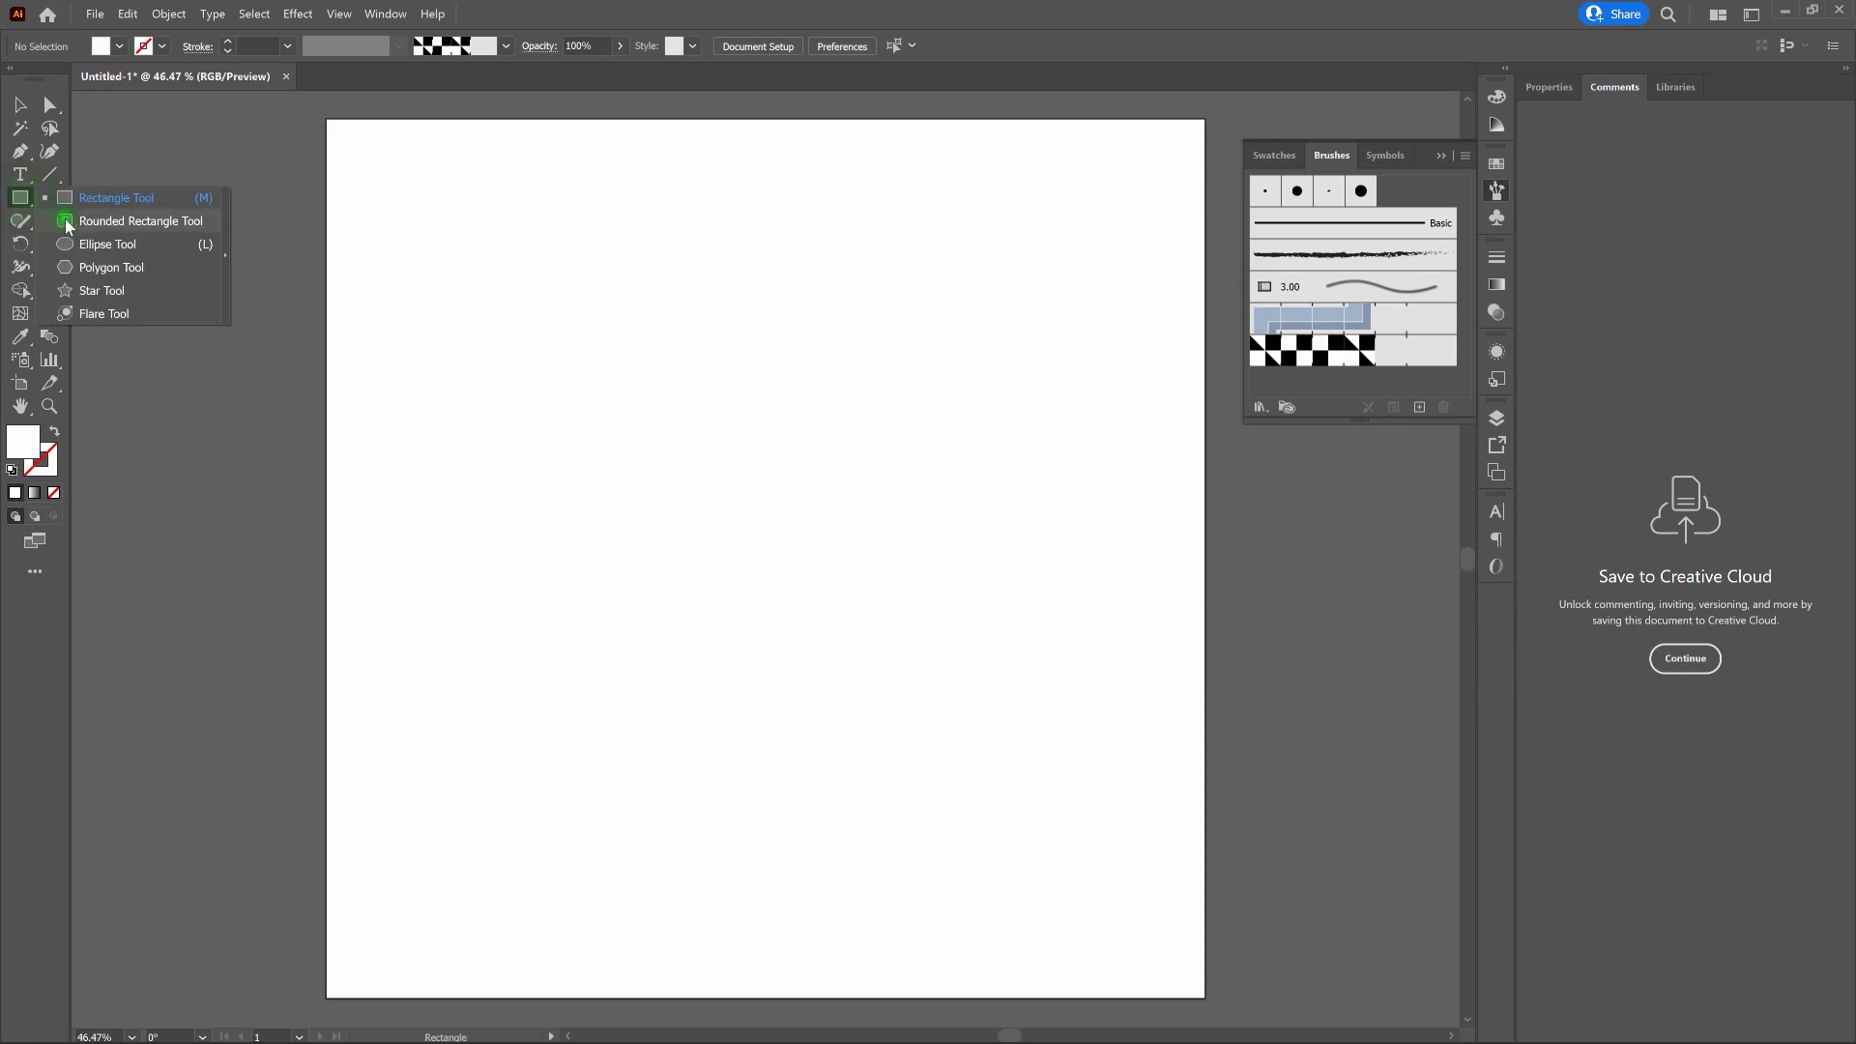
pyautogui.click(90, 246)
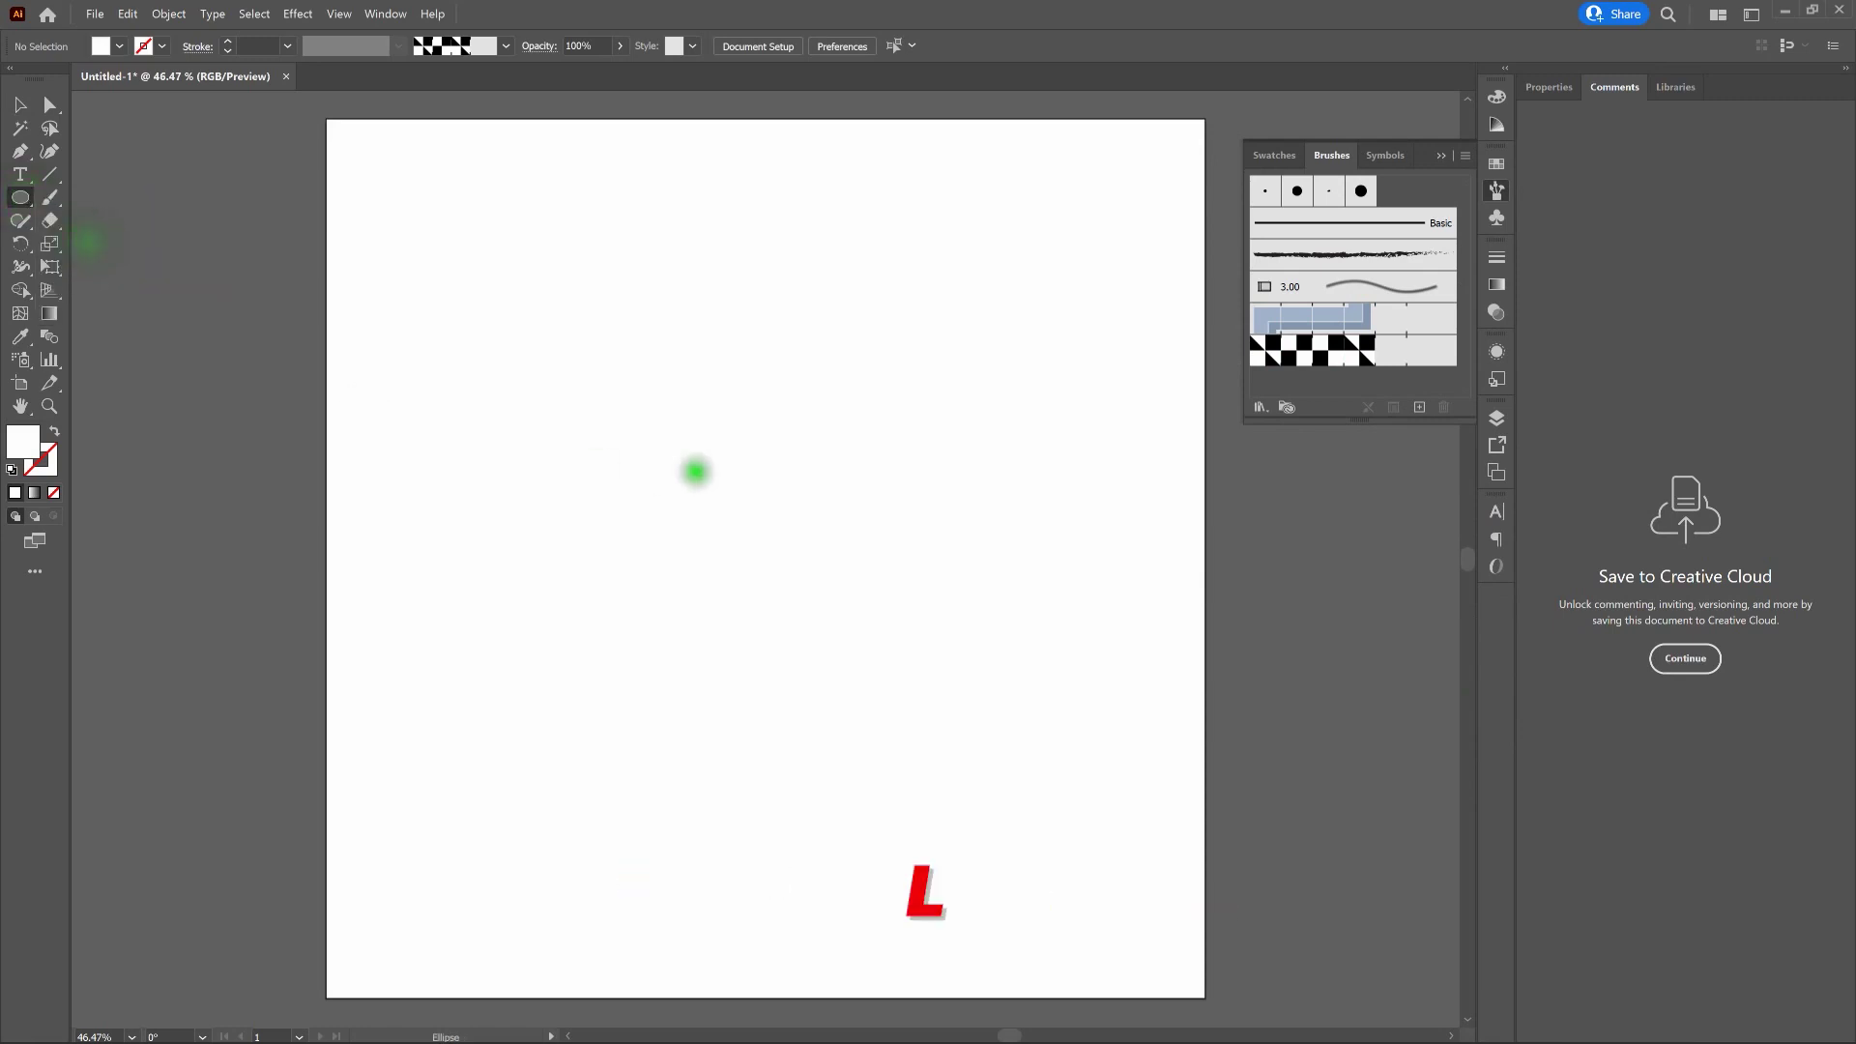
pyautogui.press('l')
pyautogui.click(766, 467)
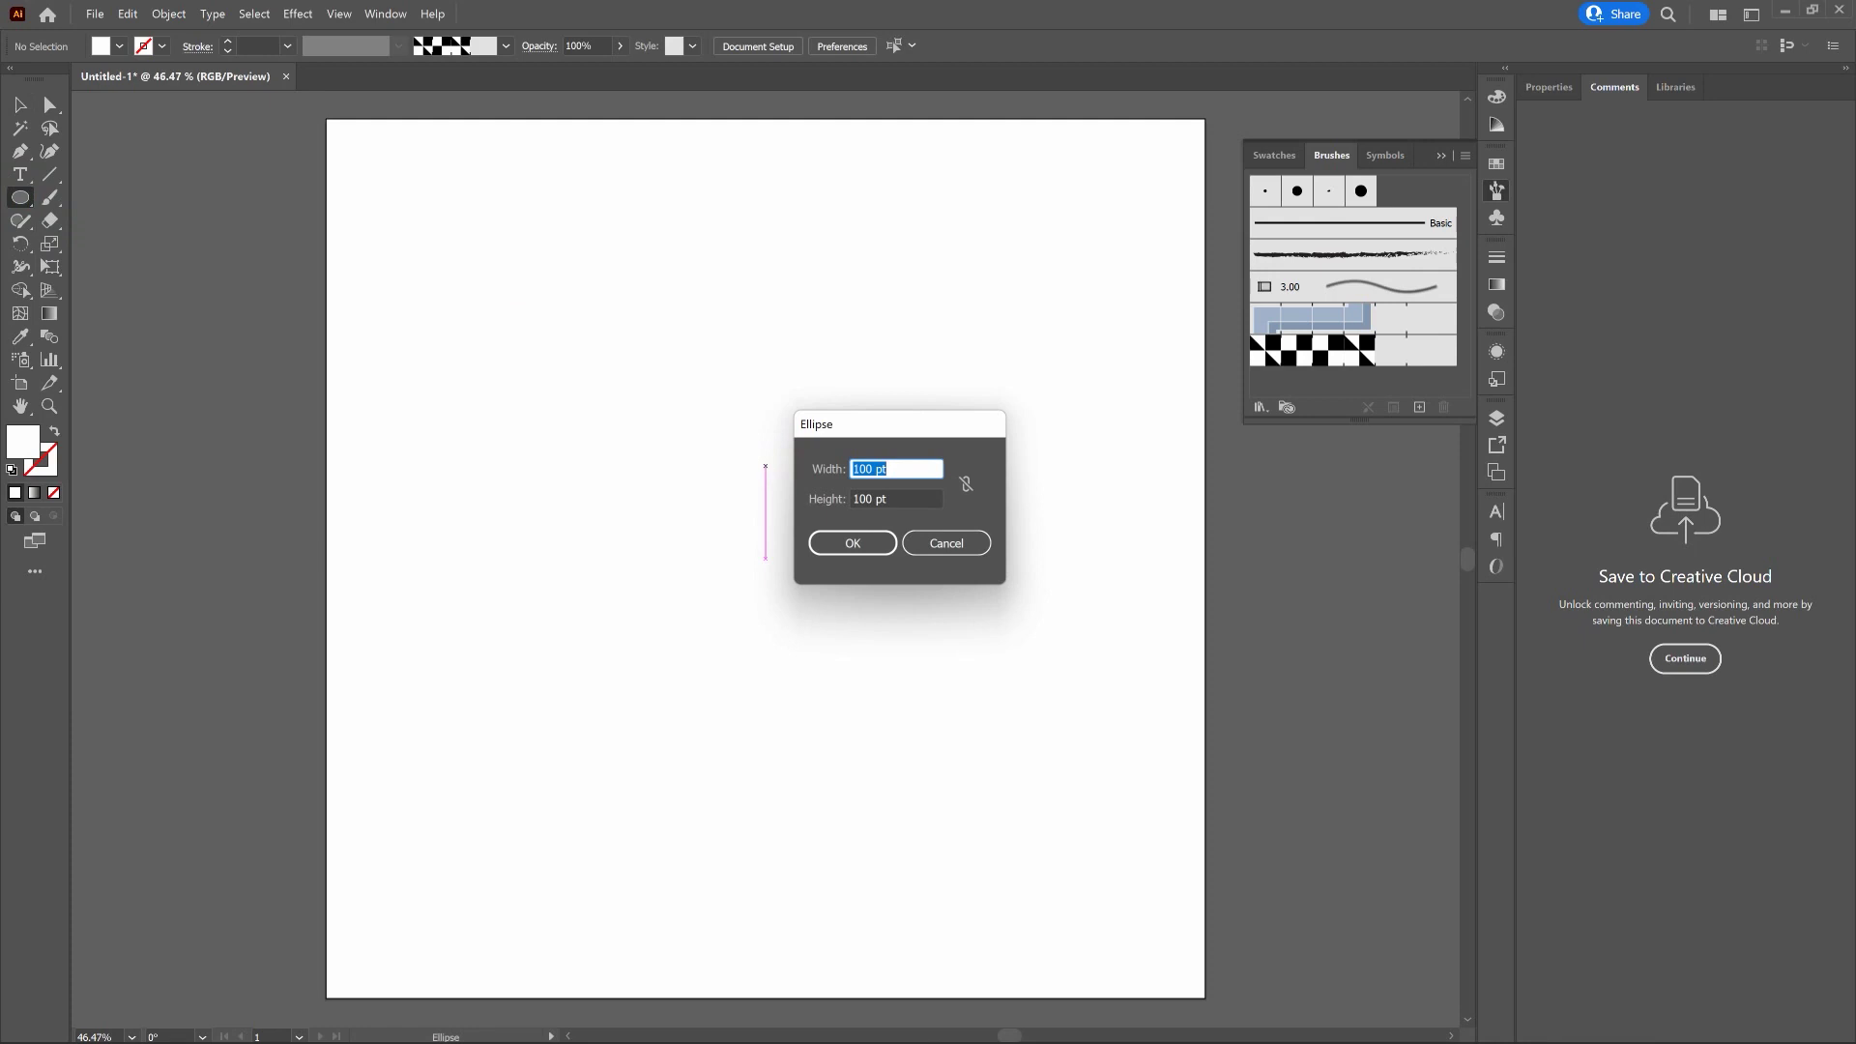
pyautogui.write('300')
pyautogui.press('Tab')
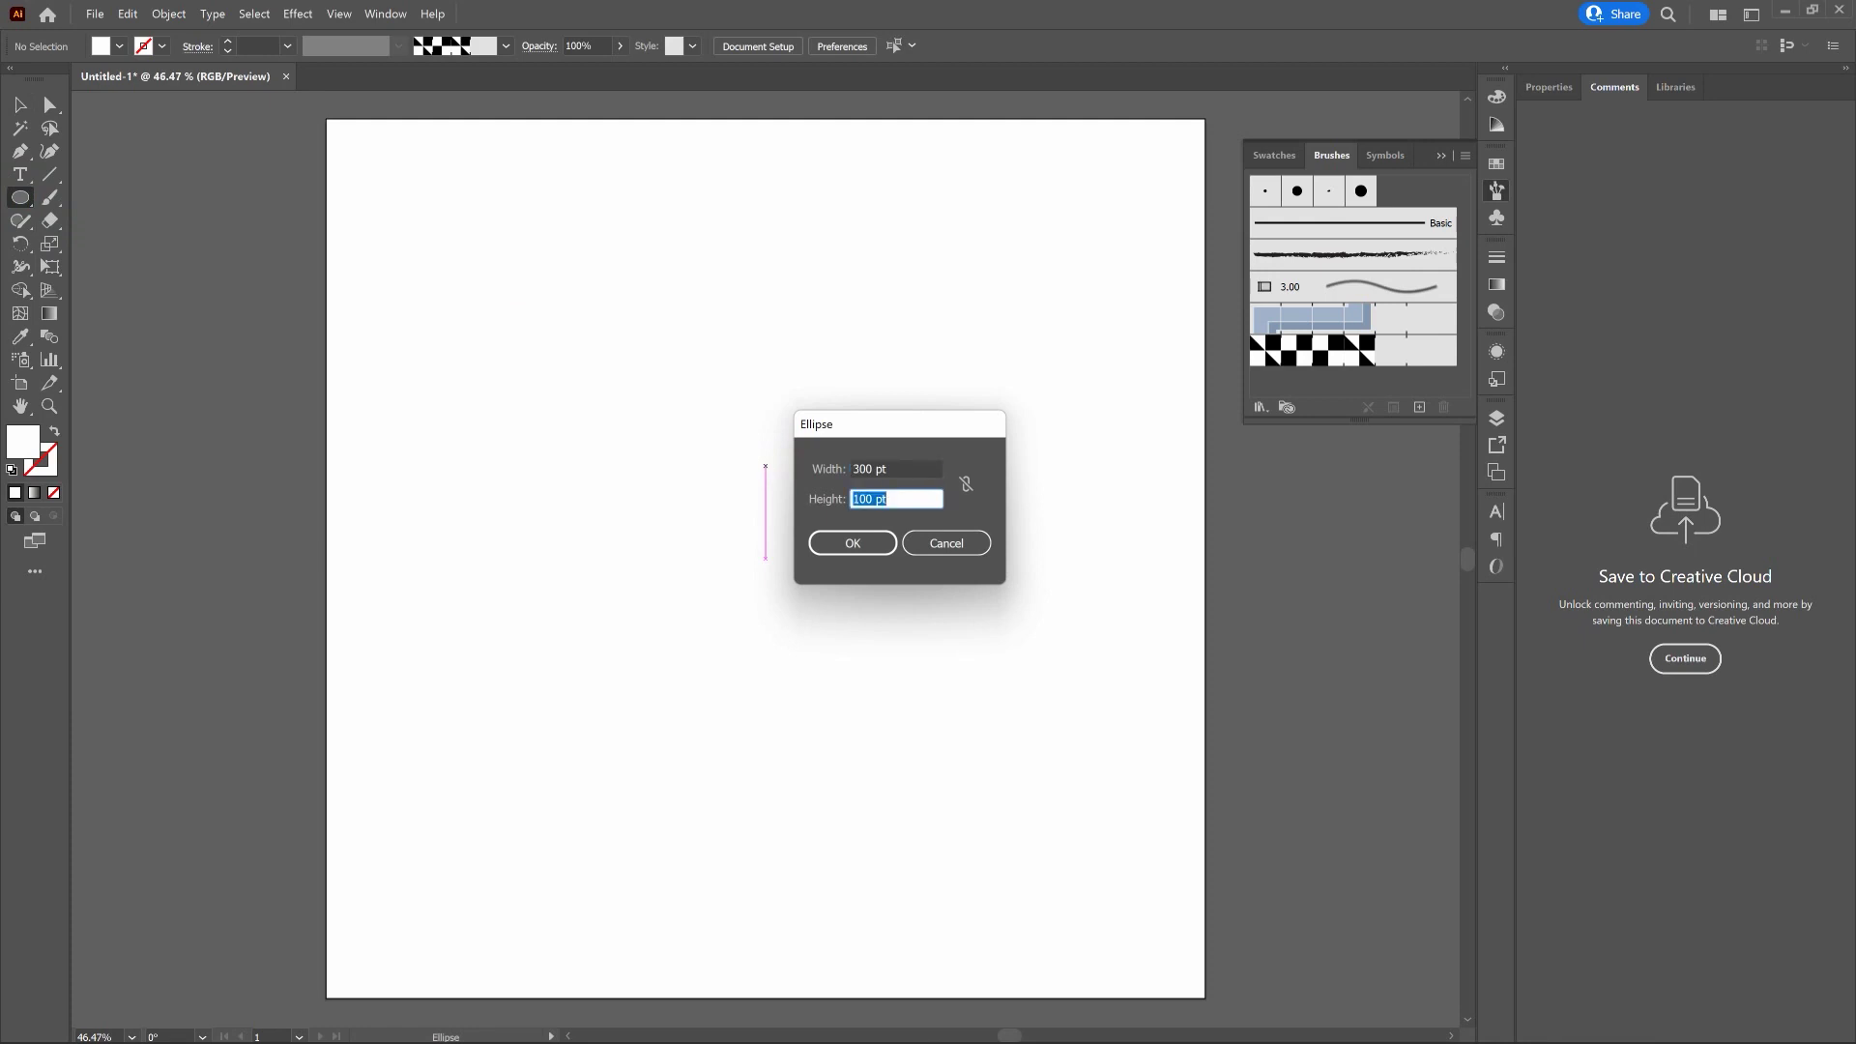
pyautogui.write('300')
pyautogui.press('Return')
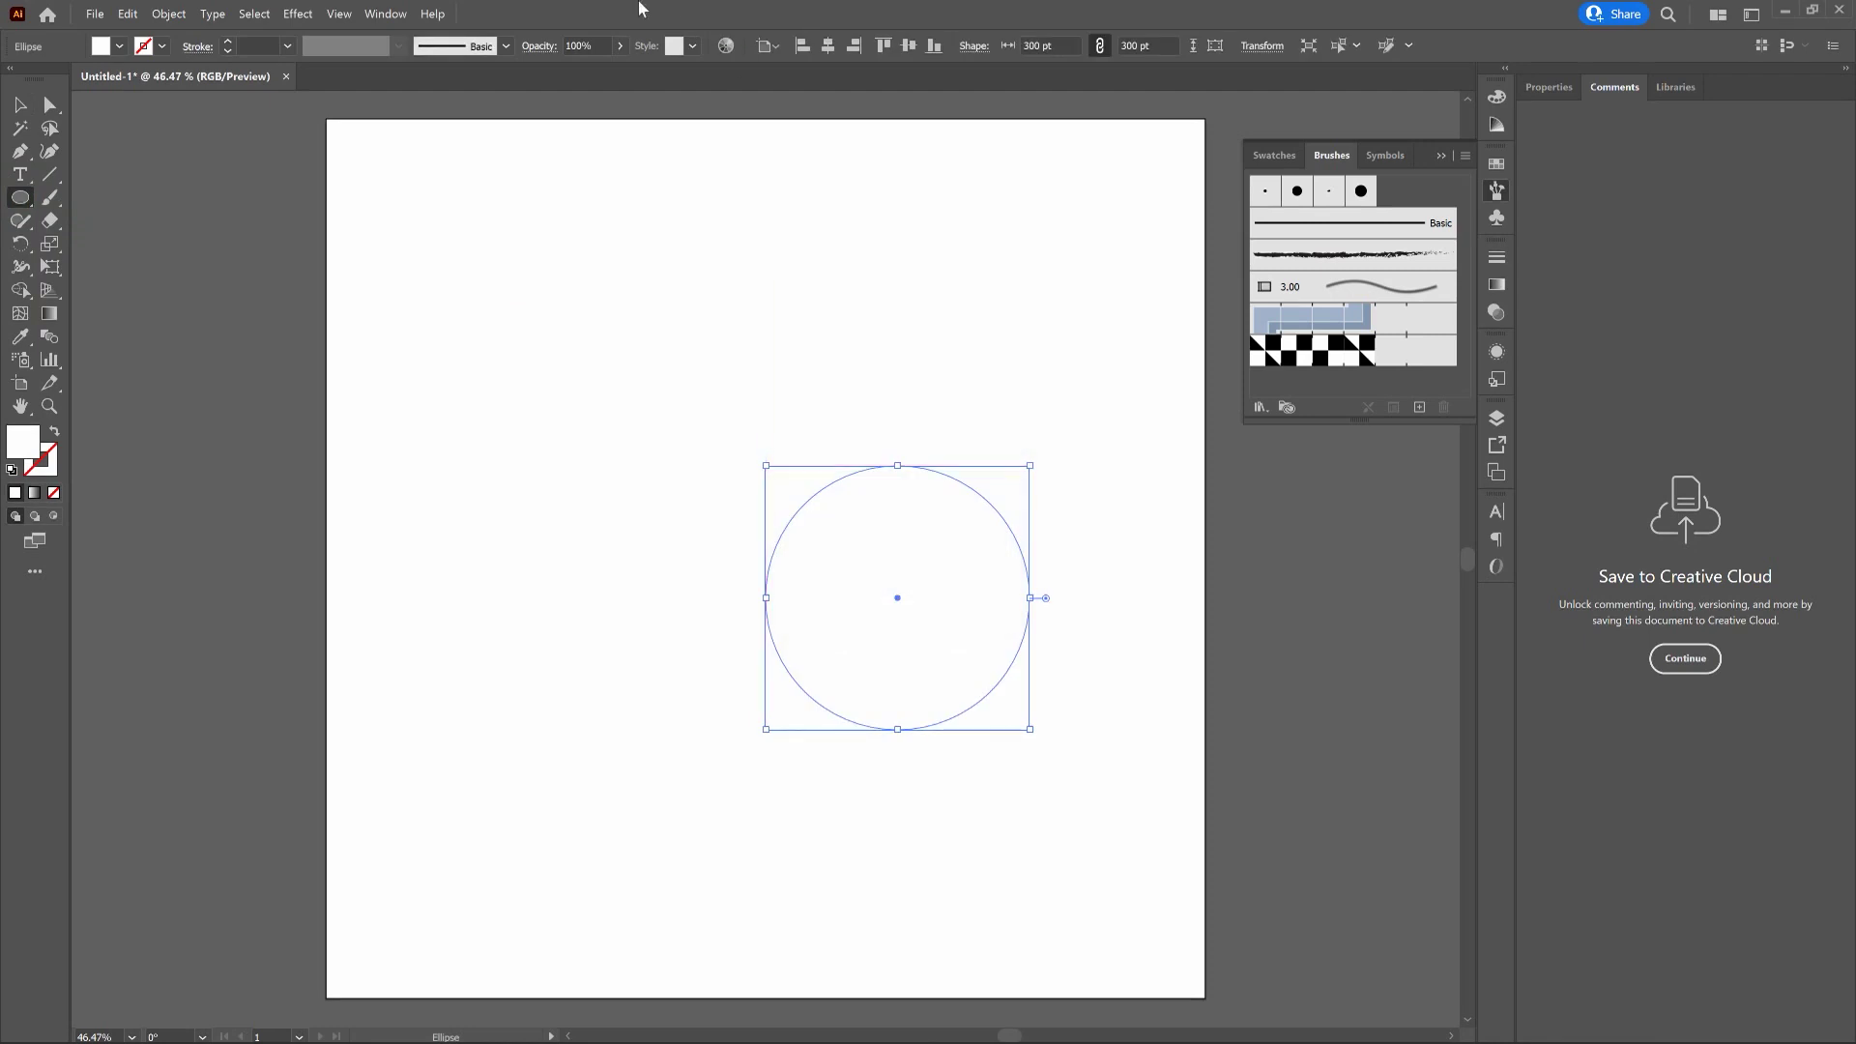
# Centre the circle horizontally and vertically on the artboard
pyautogui.click(828, 48)
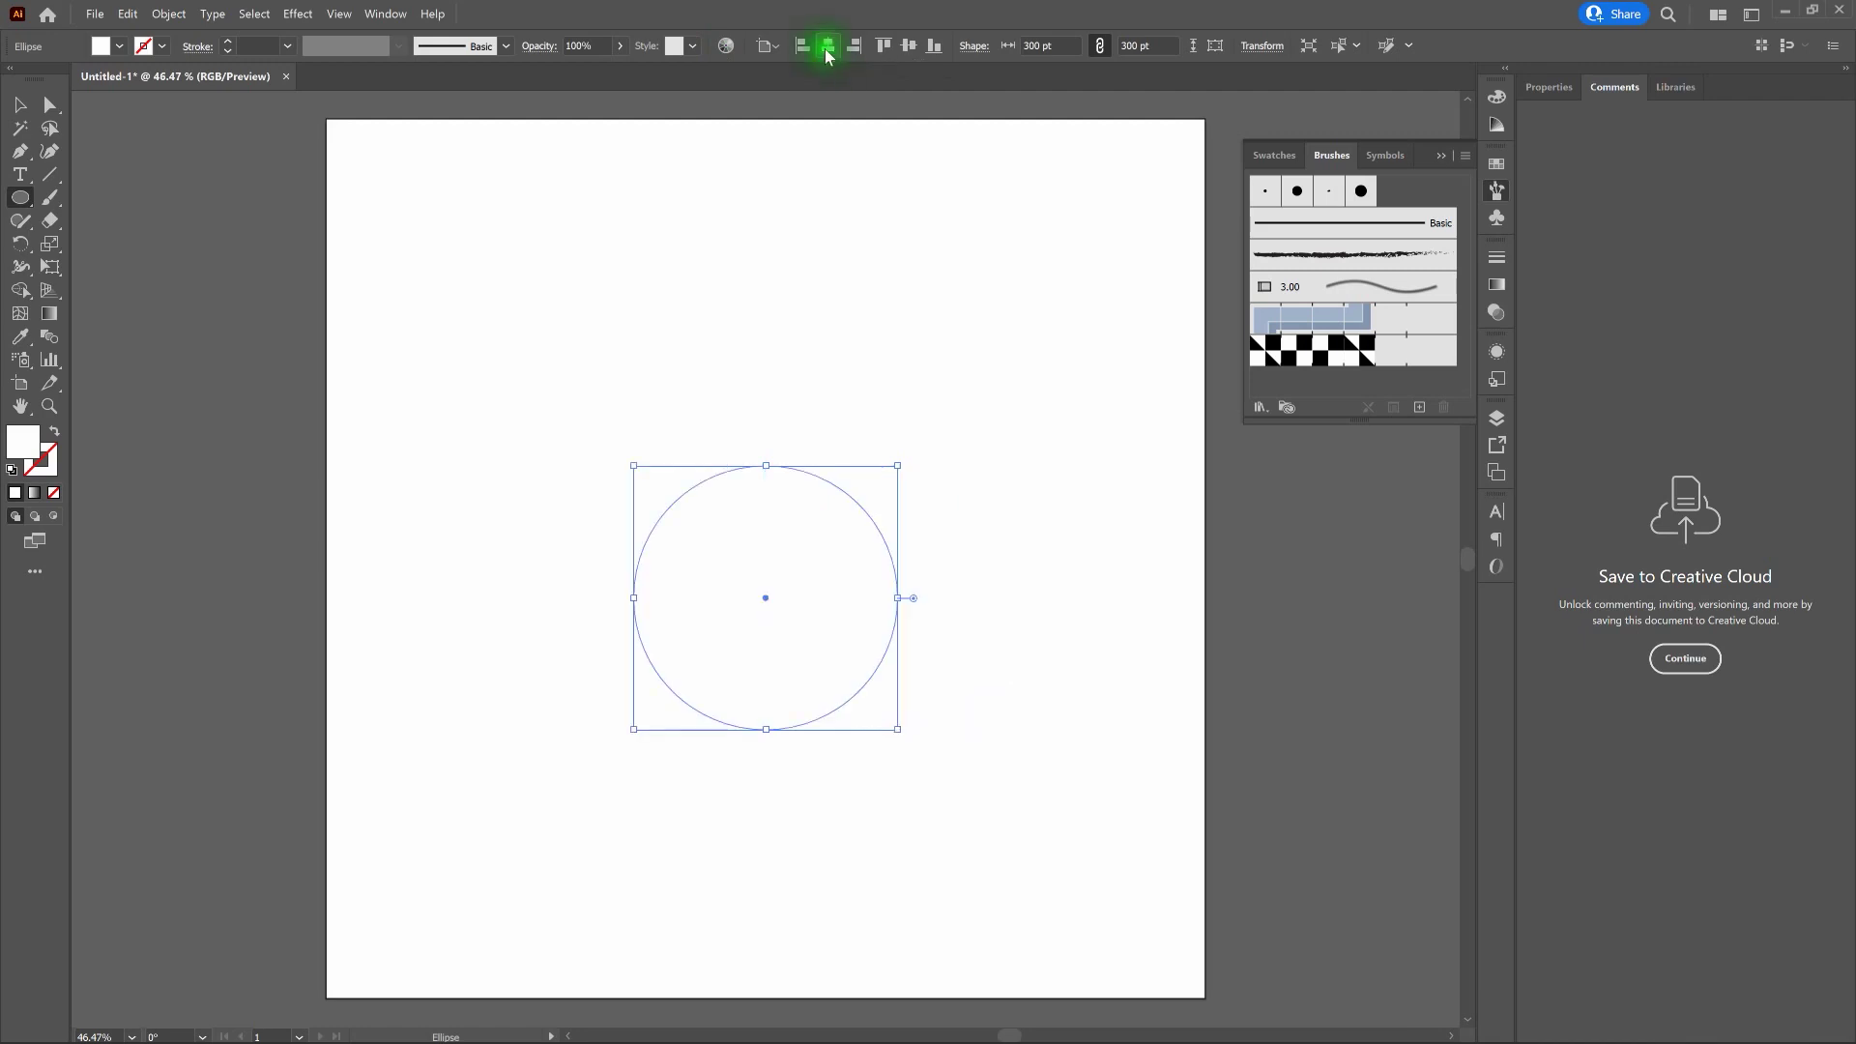
pyautogui.click(908, 48)
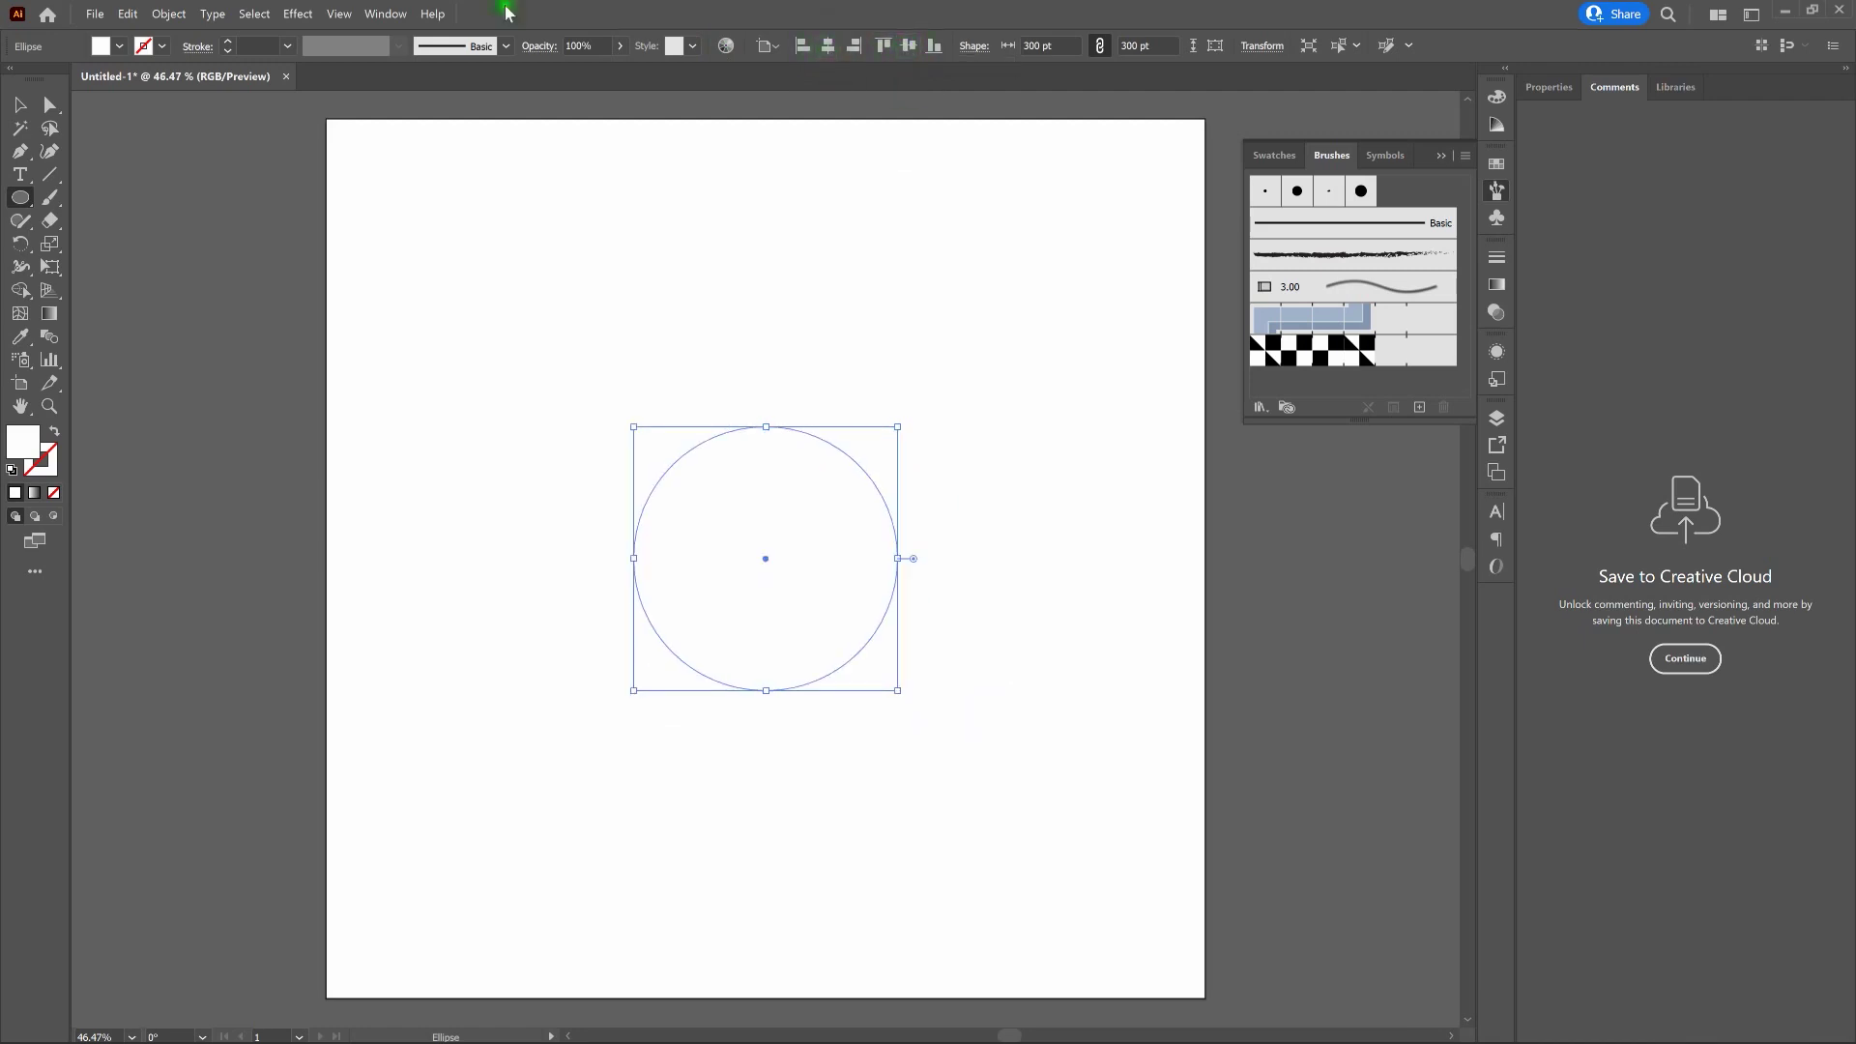
pyautogui.click(382, 14)
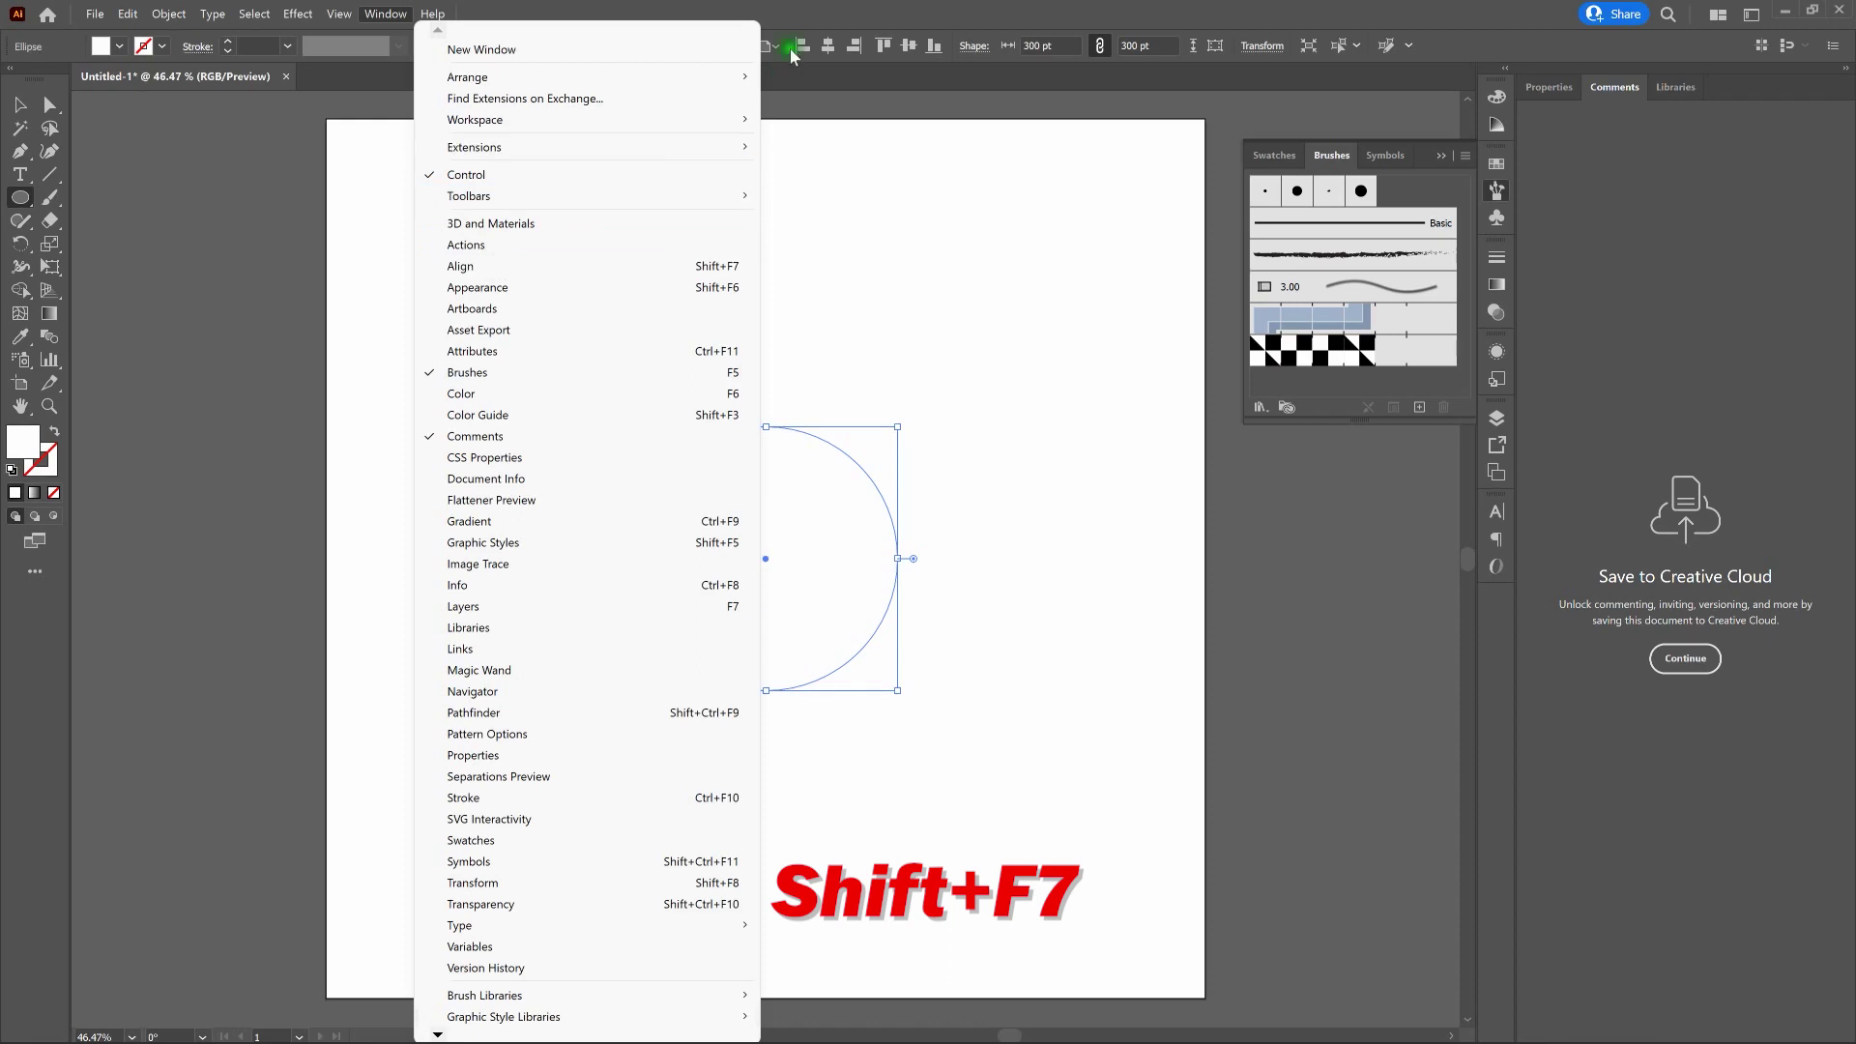
pyautogui.click(849, 9)
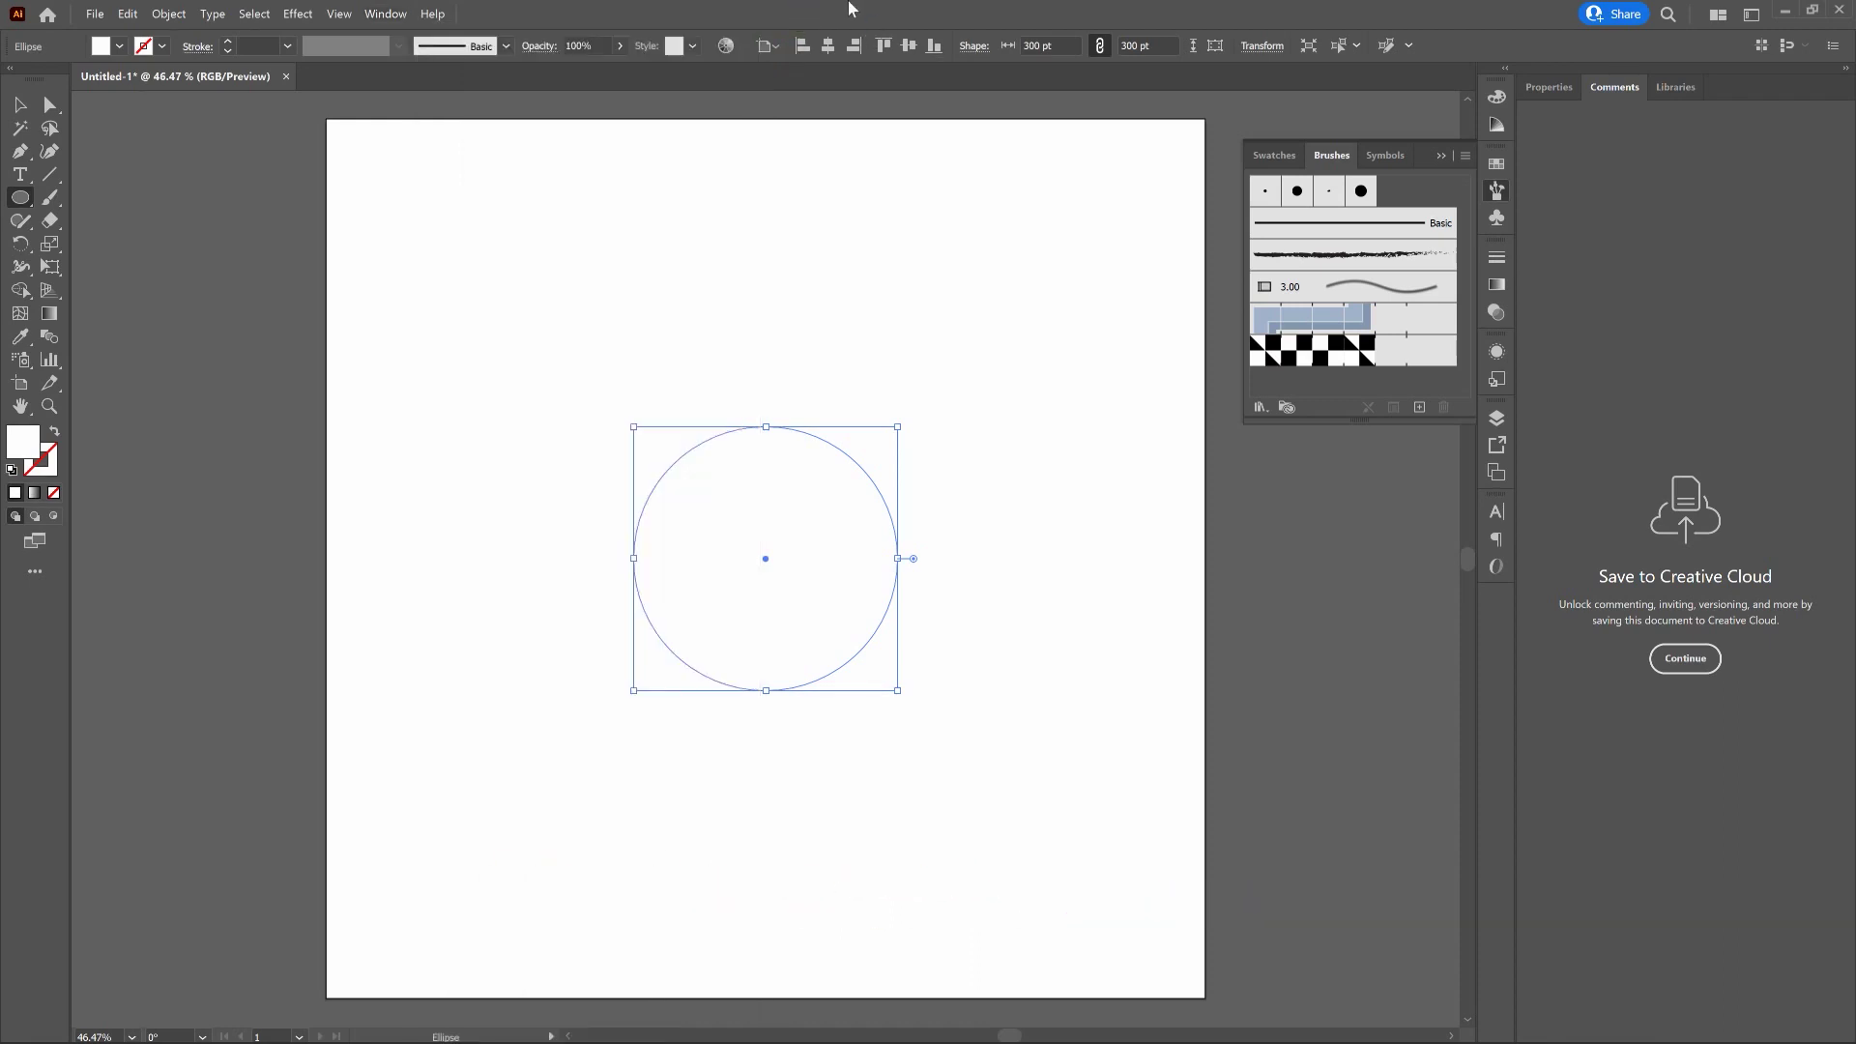
# Apply the Checker Pattern brush to the circle's stroke, deselect it, and reopen the brush options
pyautogui.click(1393, 183)
pyautogui.click(1347, 352)
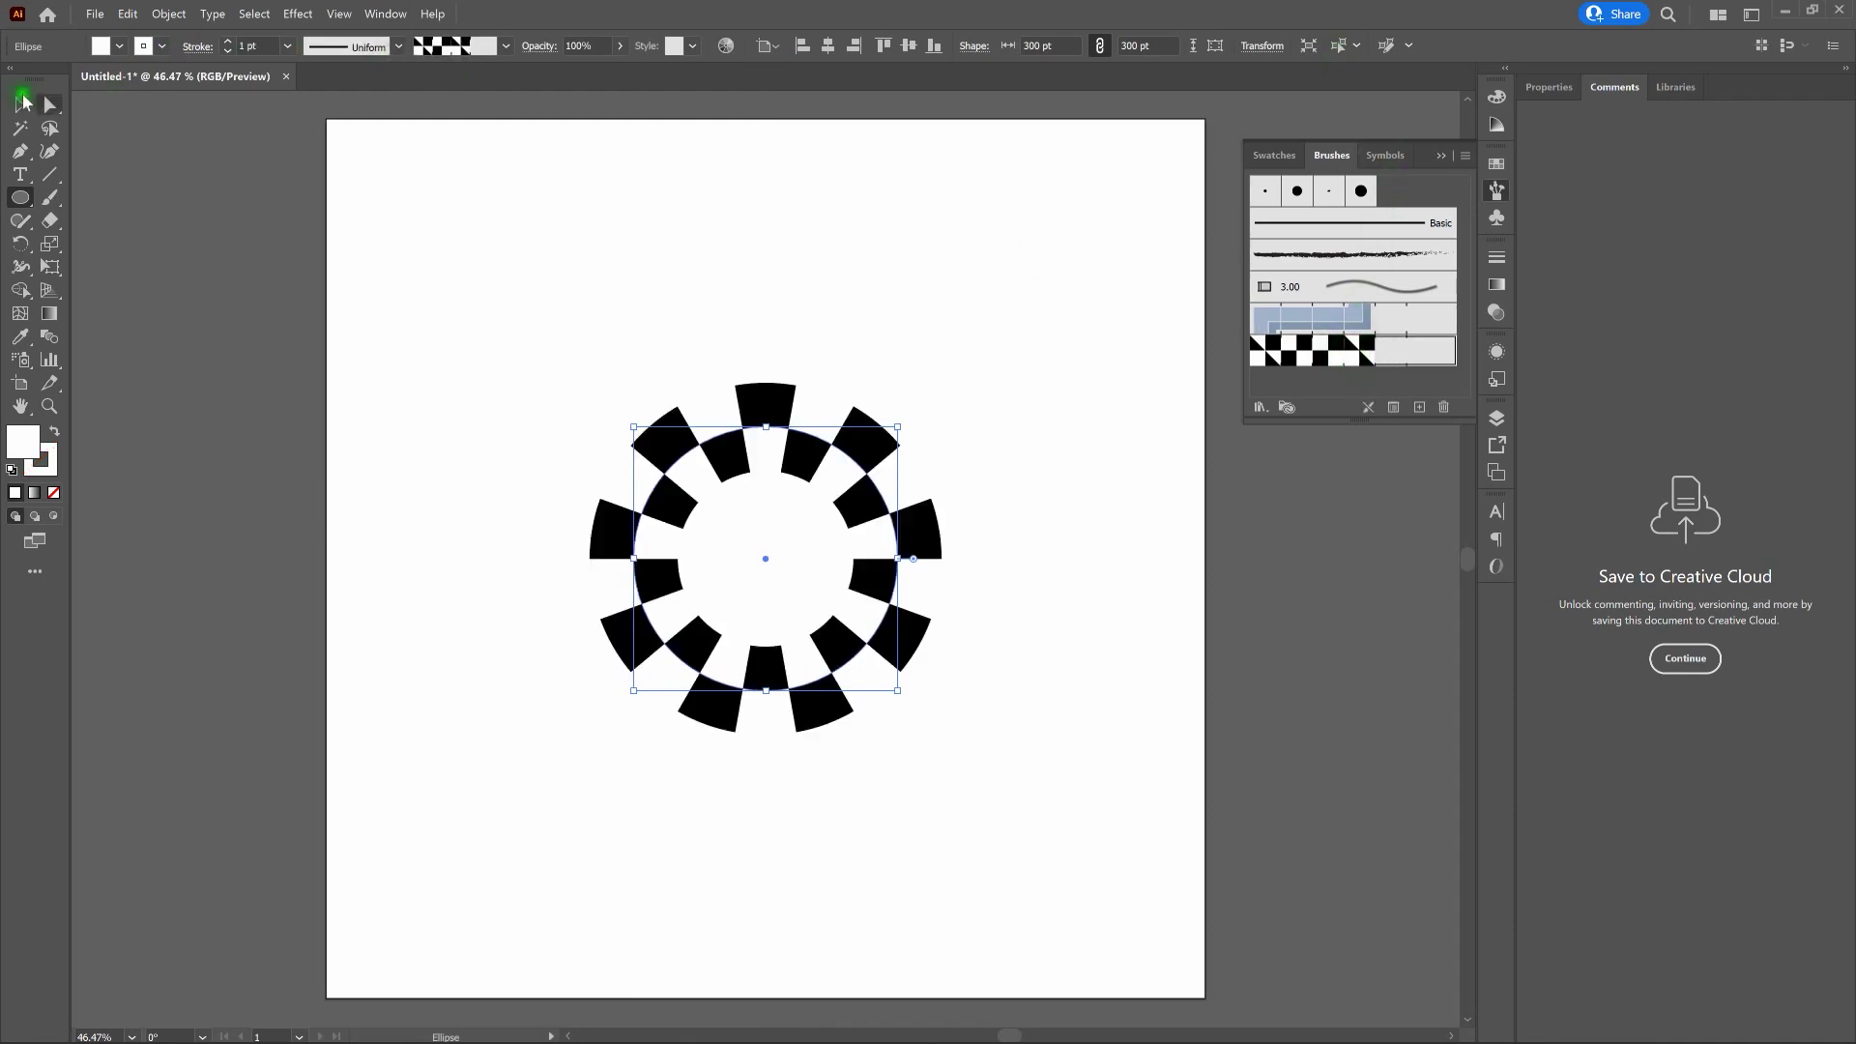
pyautogui.click(22, 103)
pyautogui.click(551, 228)
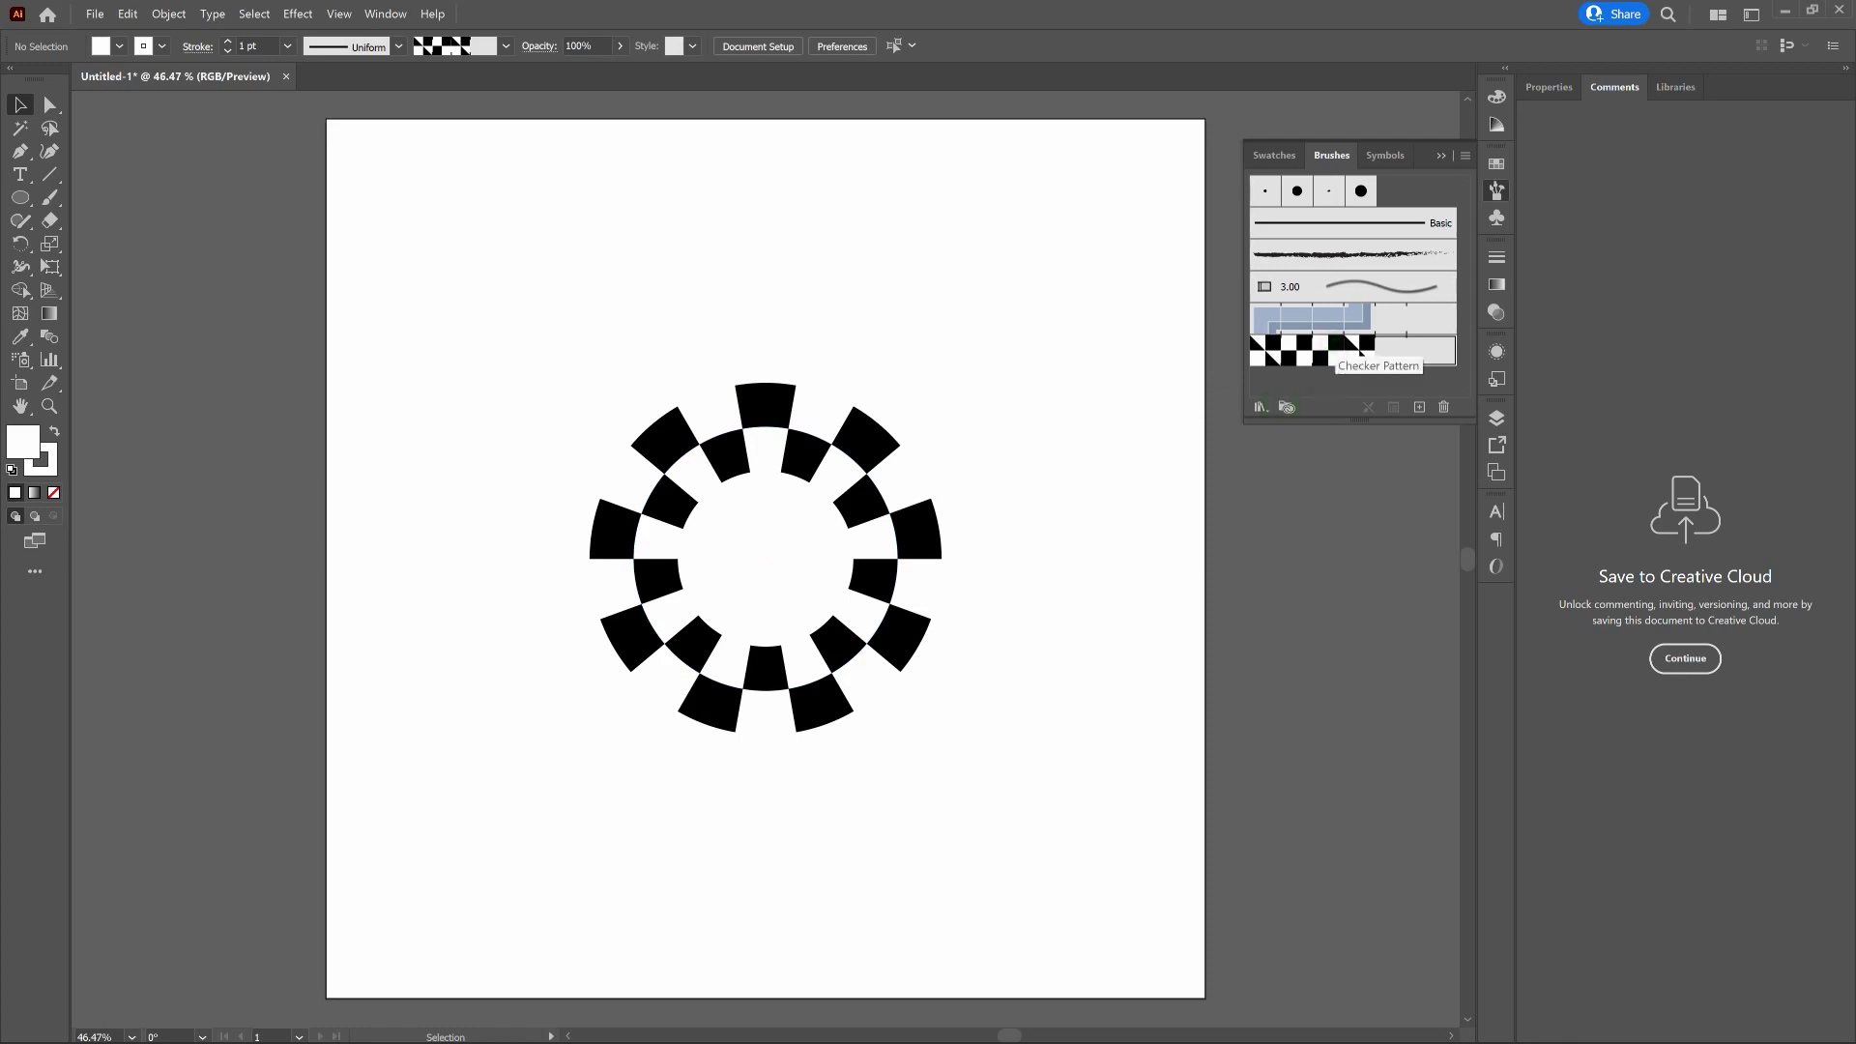
pyautogui.doubleClick(1339, 350)
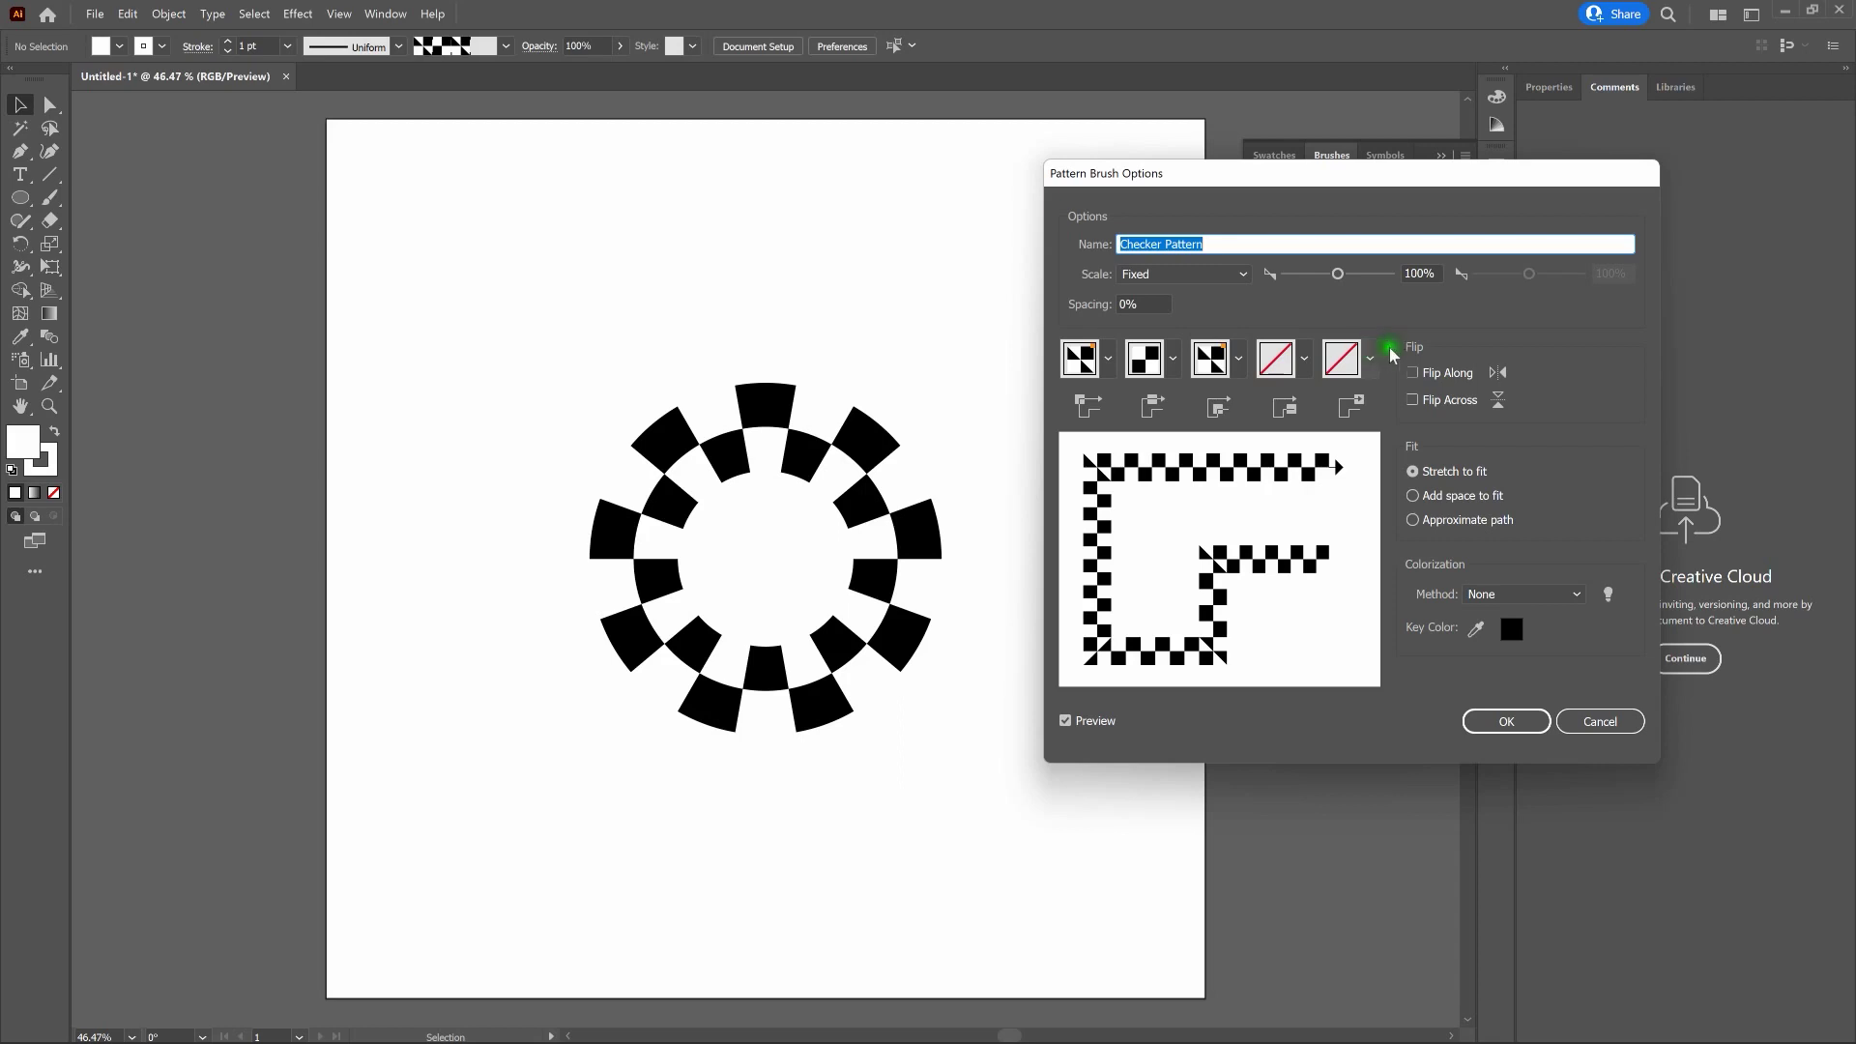
# Lower the Checker Pattern brush scale from 100% to 30% and confirm
pyautogui.click(1340, 277)
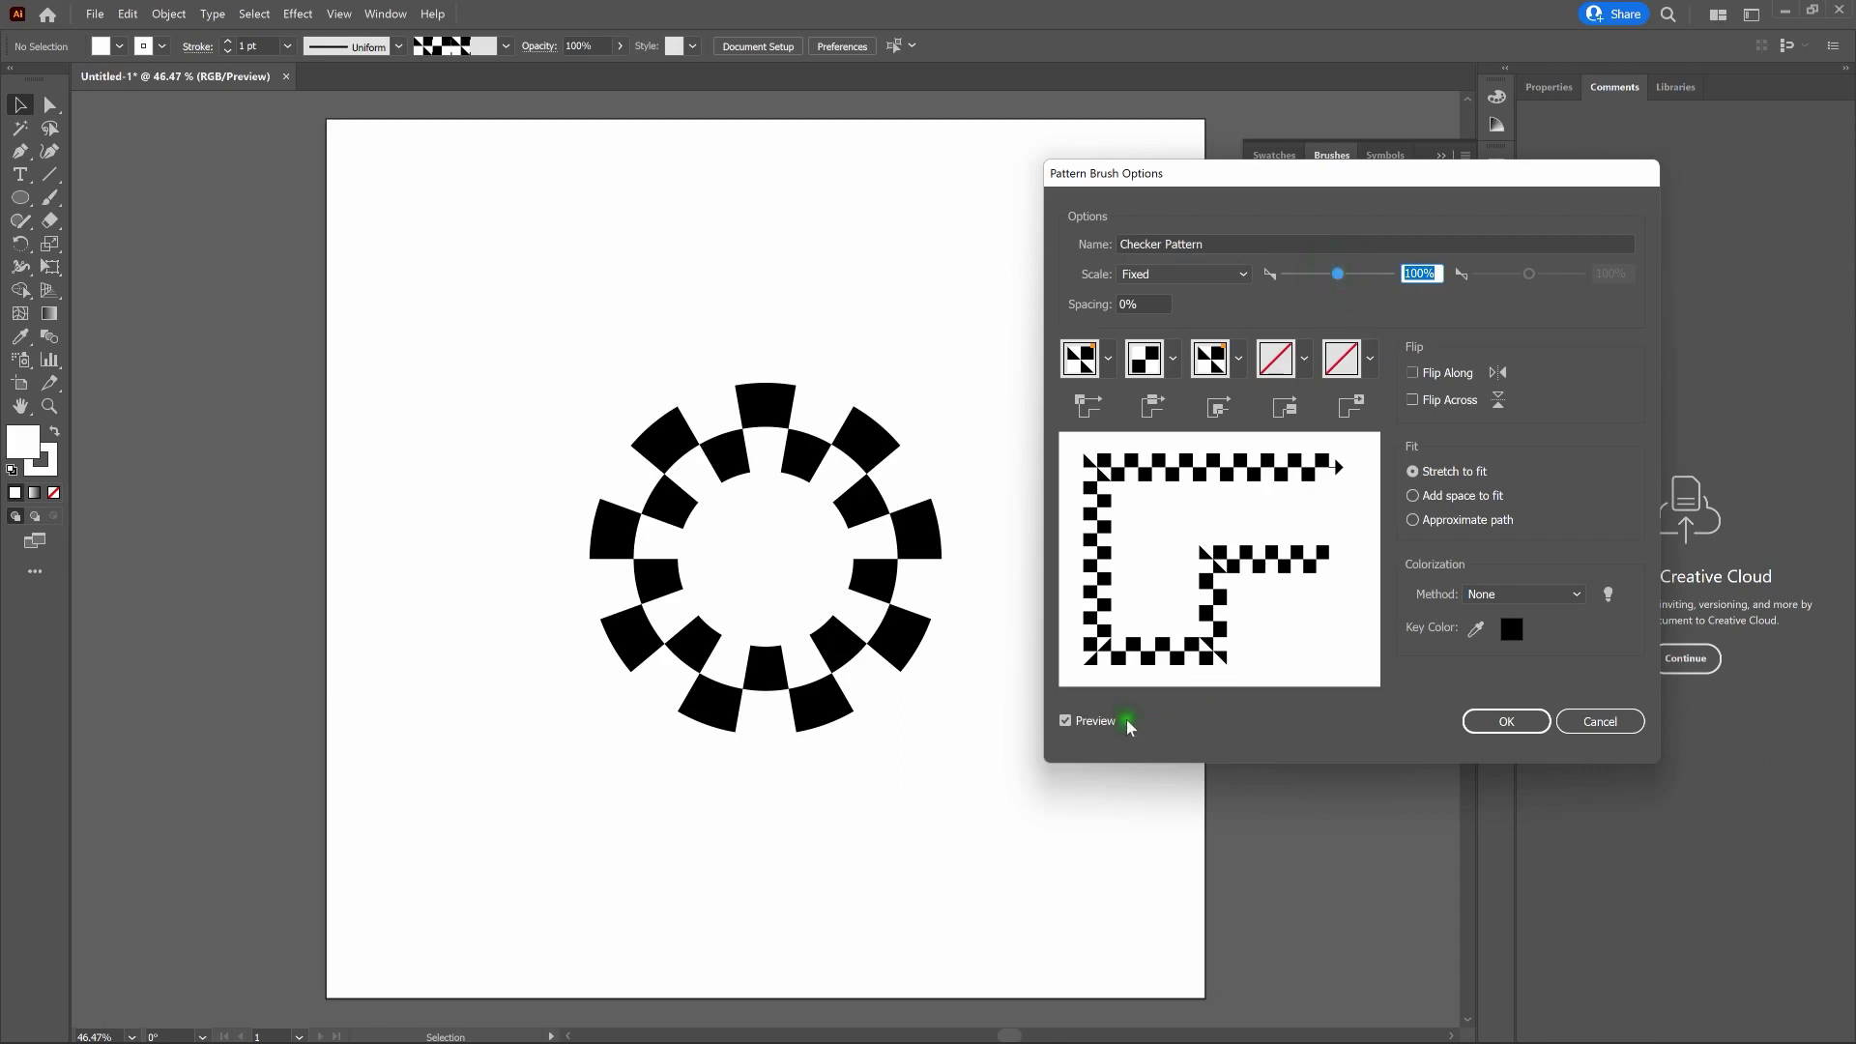
pyautogui.moveTo(1337, 276); pyautogui.dragTo(1323, 286)
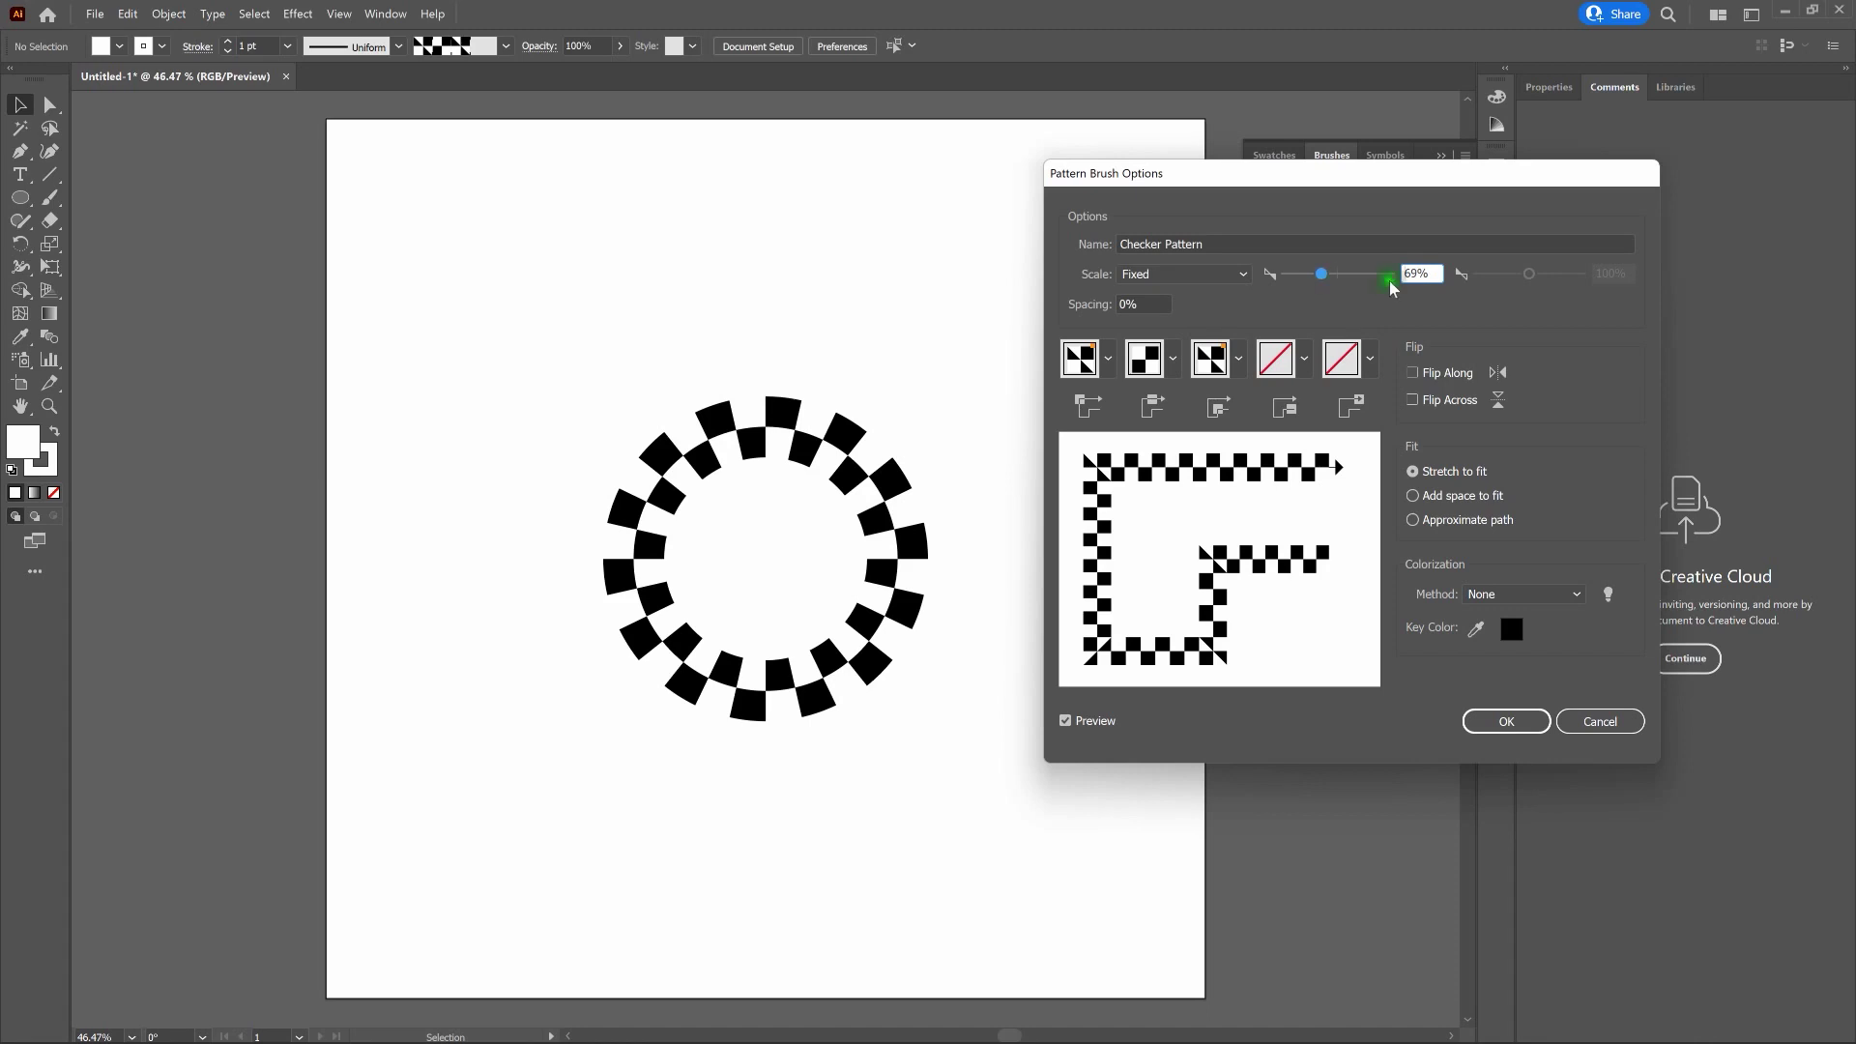
pyautogui.moveTo(1437, 274); pyautogui.dragTo(1400, 275)
pyautogui.write('50')
pyautogui.press('Tab')
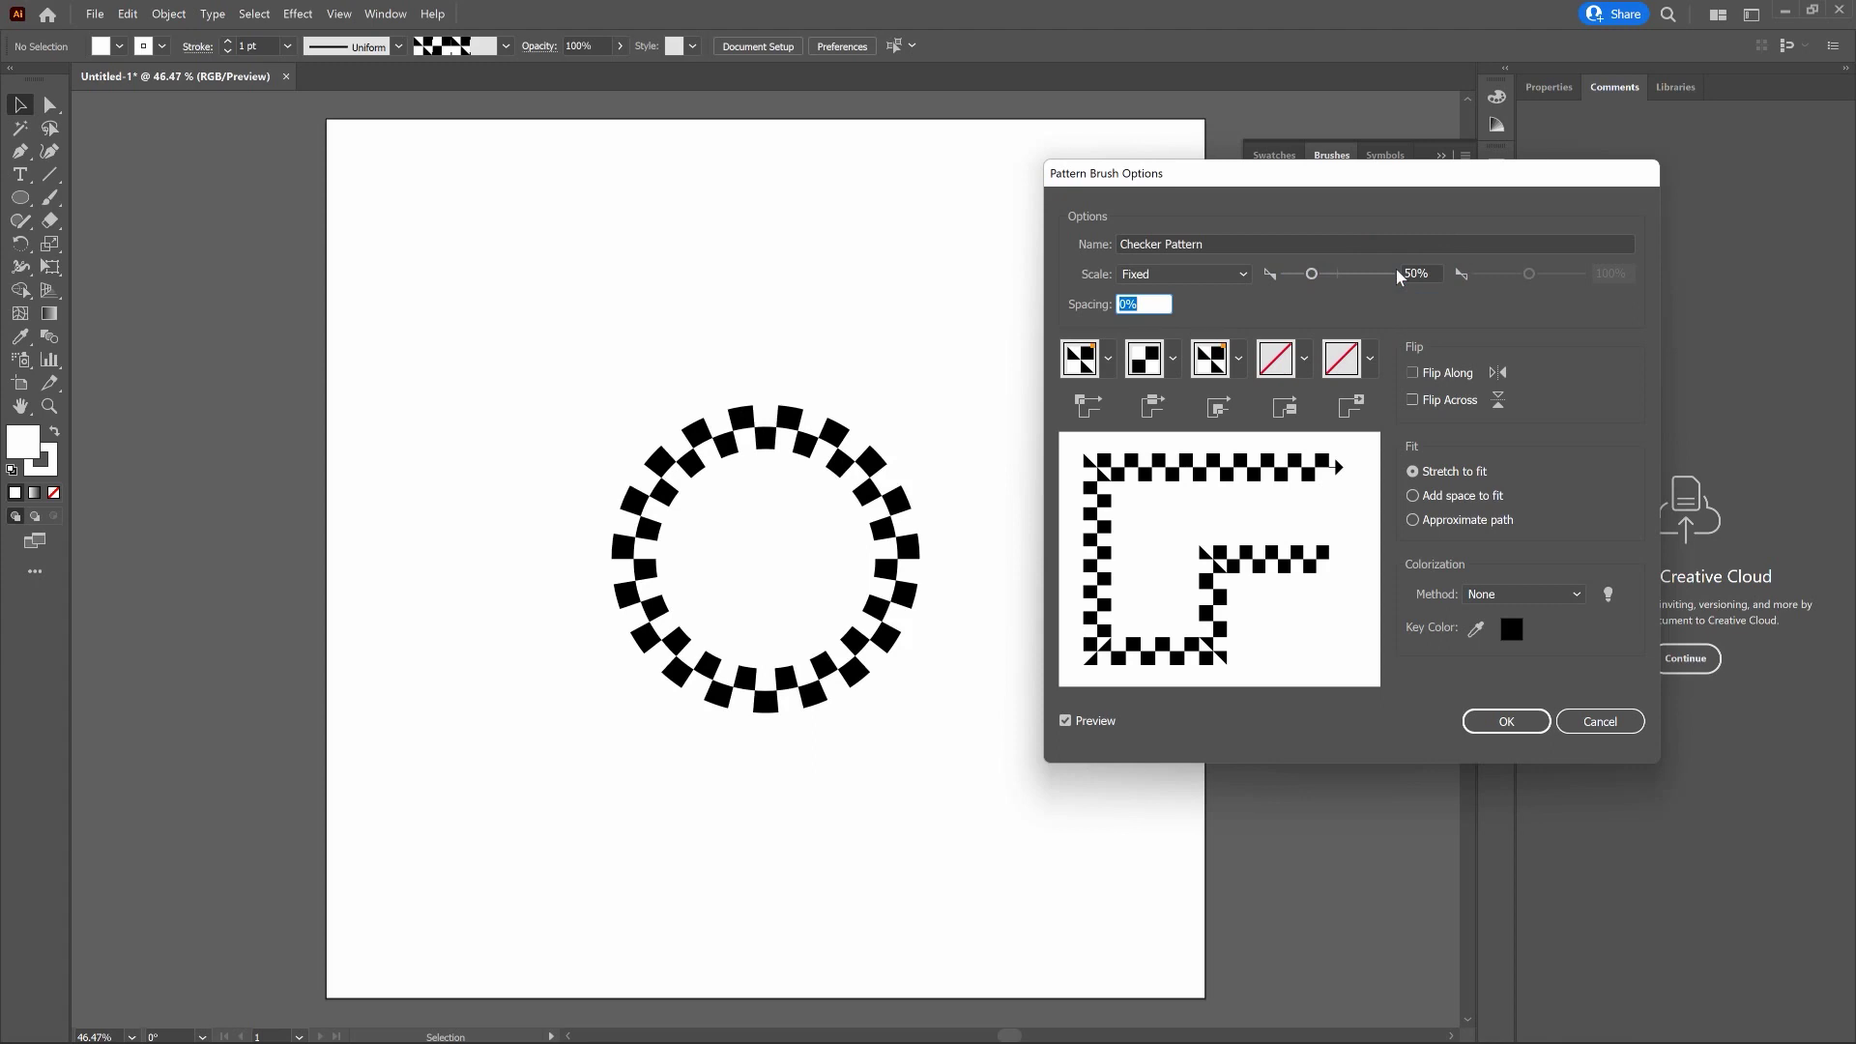
pyautogui.click(1414, 275)
pyautogui.click(1518, 275)
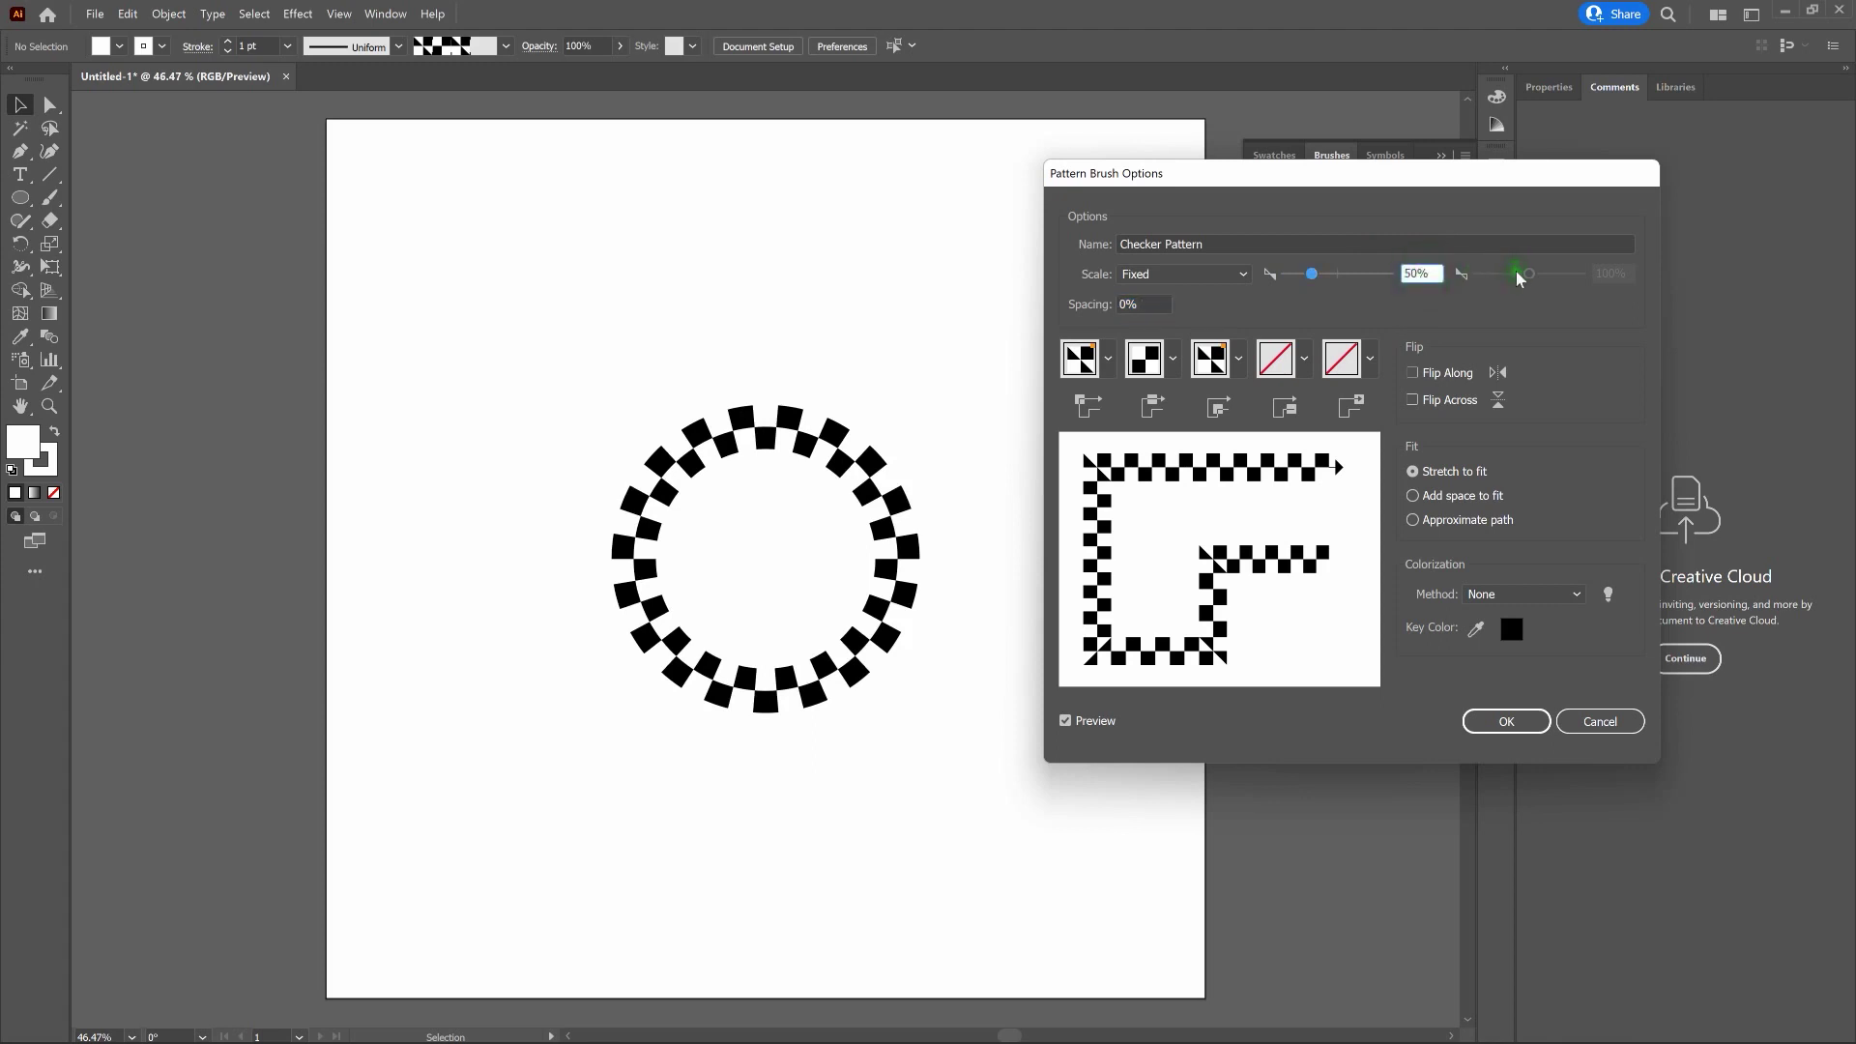
pyautogui.press('Down')
pyautogui.press('Down')
pyautogui.press('Down')
pyautogui.press('Down')
pyautogui.press('Down')
pyautogui.press('Down')
pyautogui.press('Down')
pyautogui.press('Down')
pyautogui.press('Down')
pyautogui.press('Down')
pyautogui.press('Down')
pyautogui.press('Down')
pyautogui.press('Down')
pyautogui.press('Down')
pyautogui.press('Down')
pyautogui.press('Down')
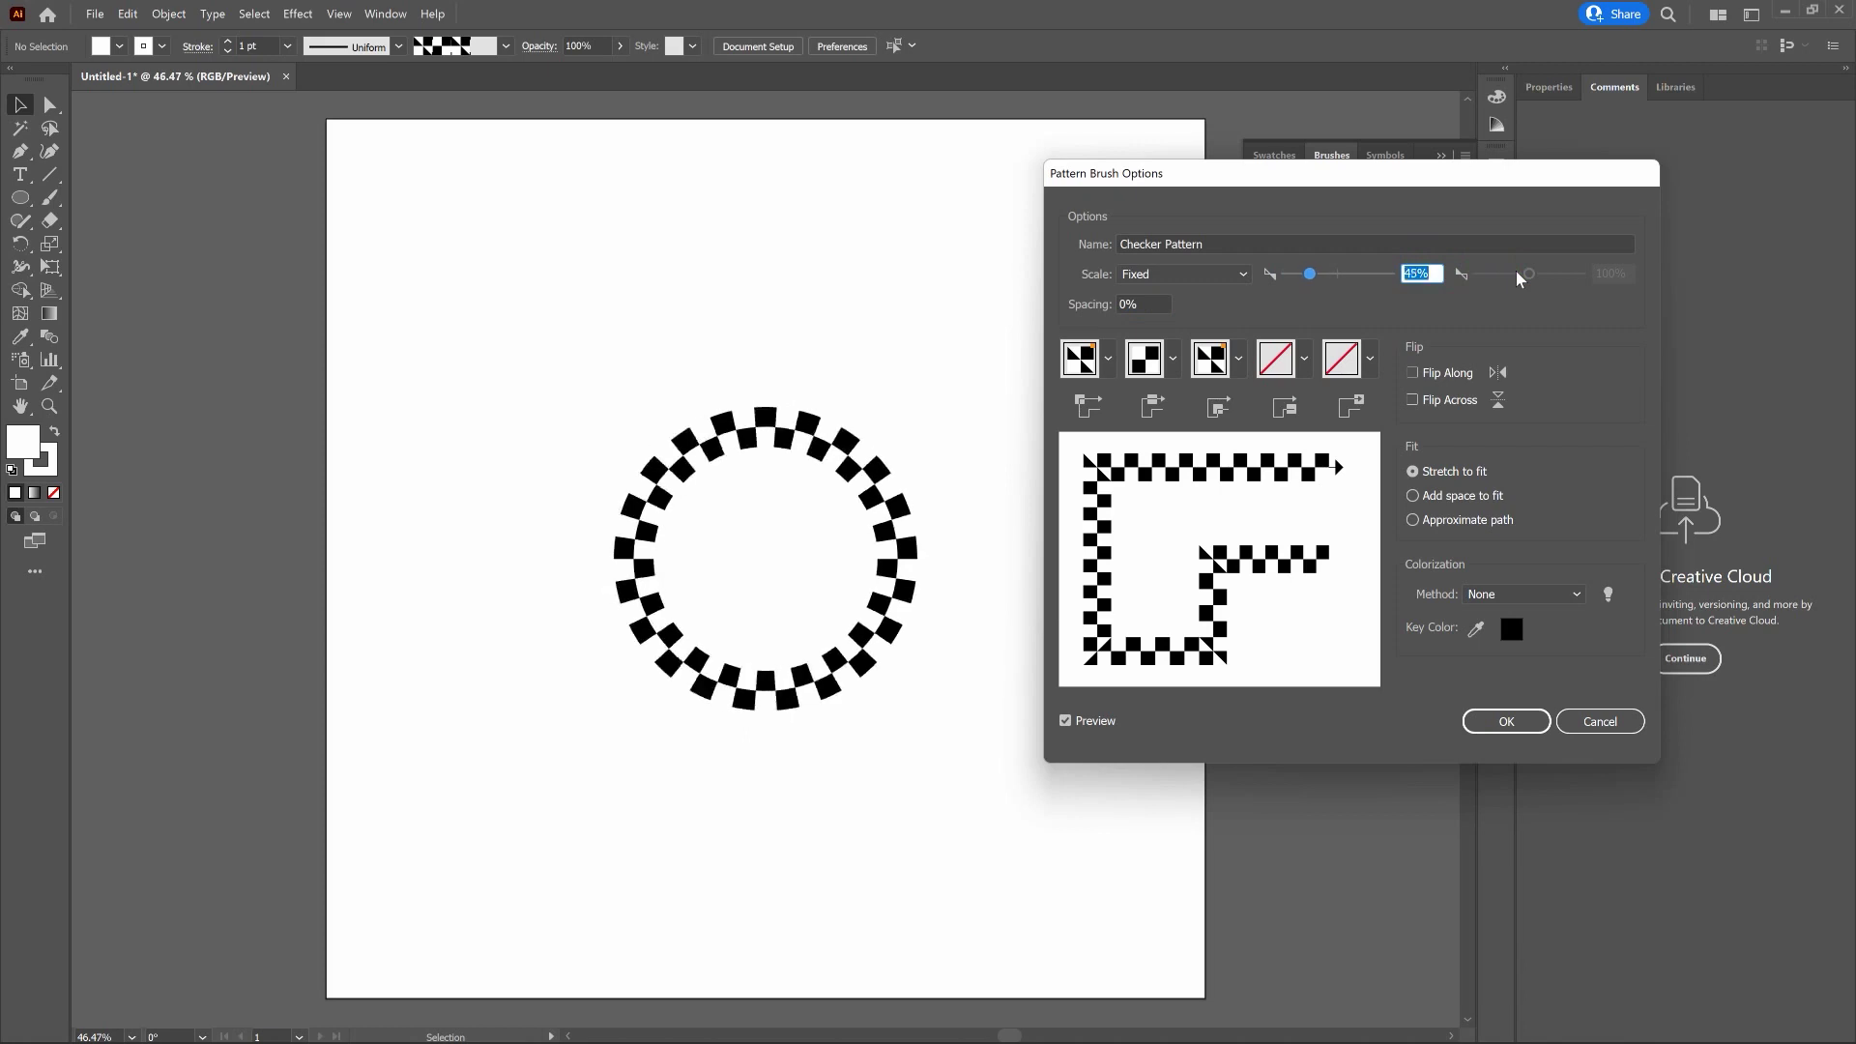
pyautogui.press('Down')
pyautogui.press('Down')
pyautogui.press('Down')
pyautogui.press('Down')
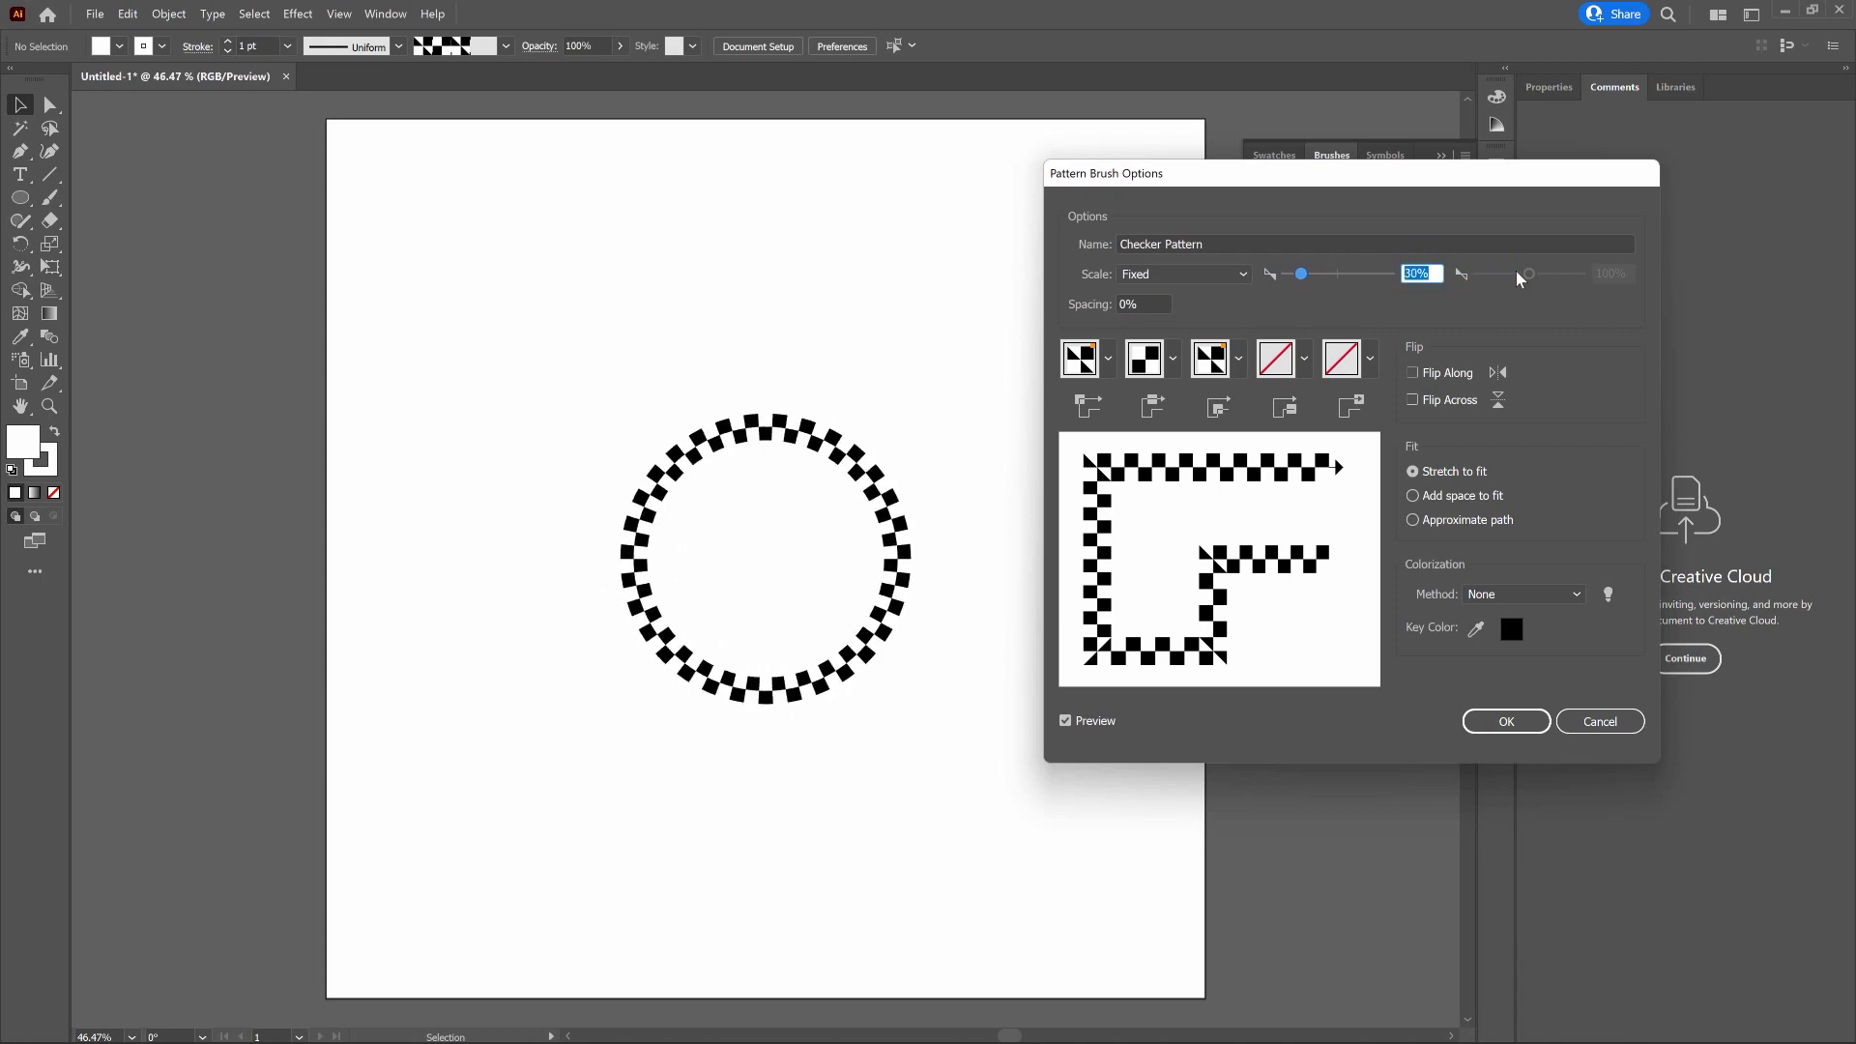
pyautogui.click(1536, 721)
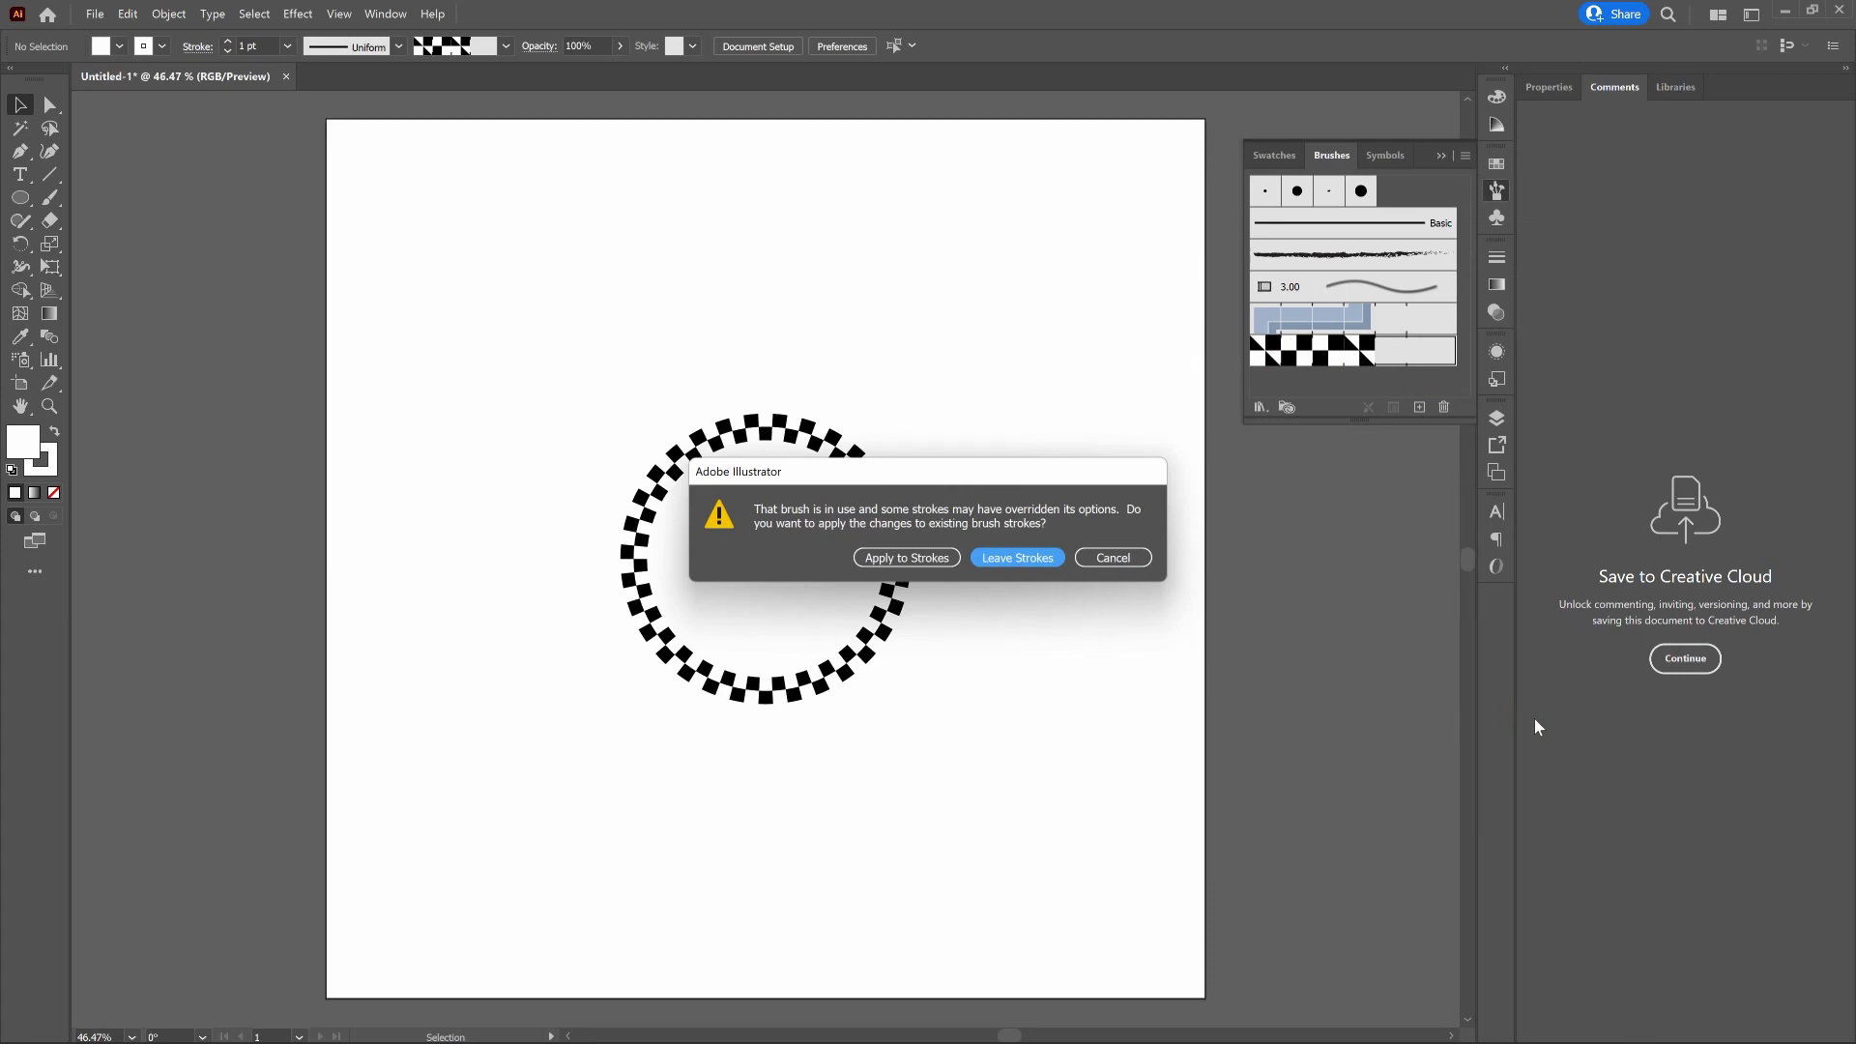
# Confirm the 30% brush scale and apply it to the circle's existing stroke
pyautogui.click(920, 561)
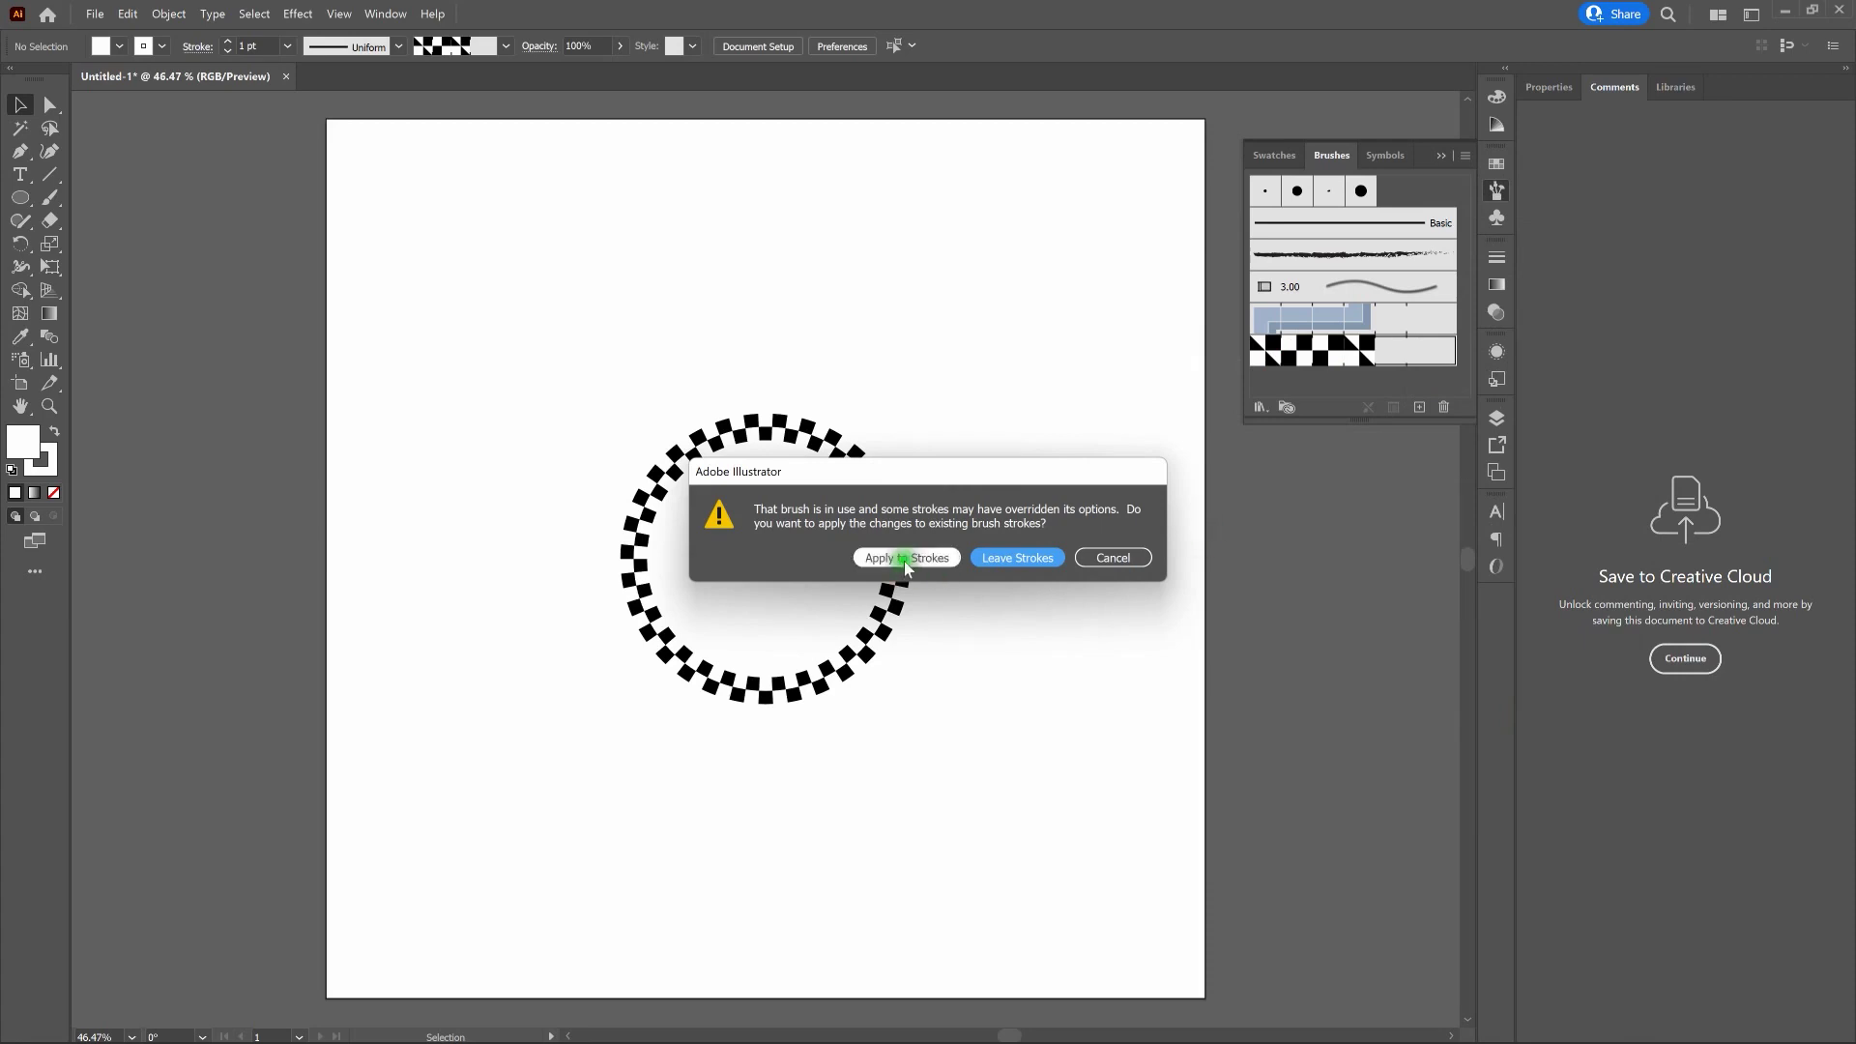
pyautogui.click(904, 558)
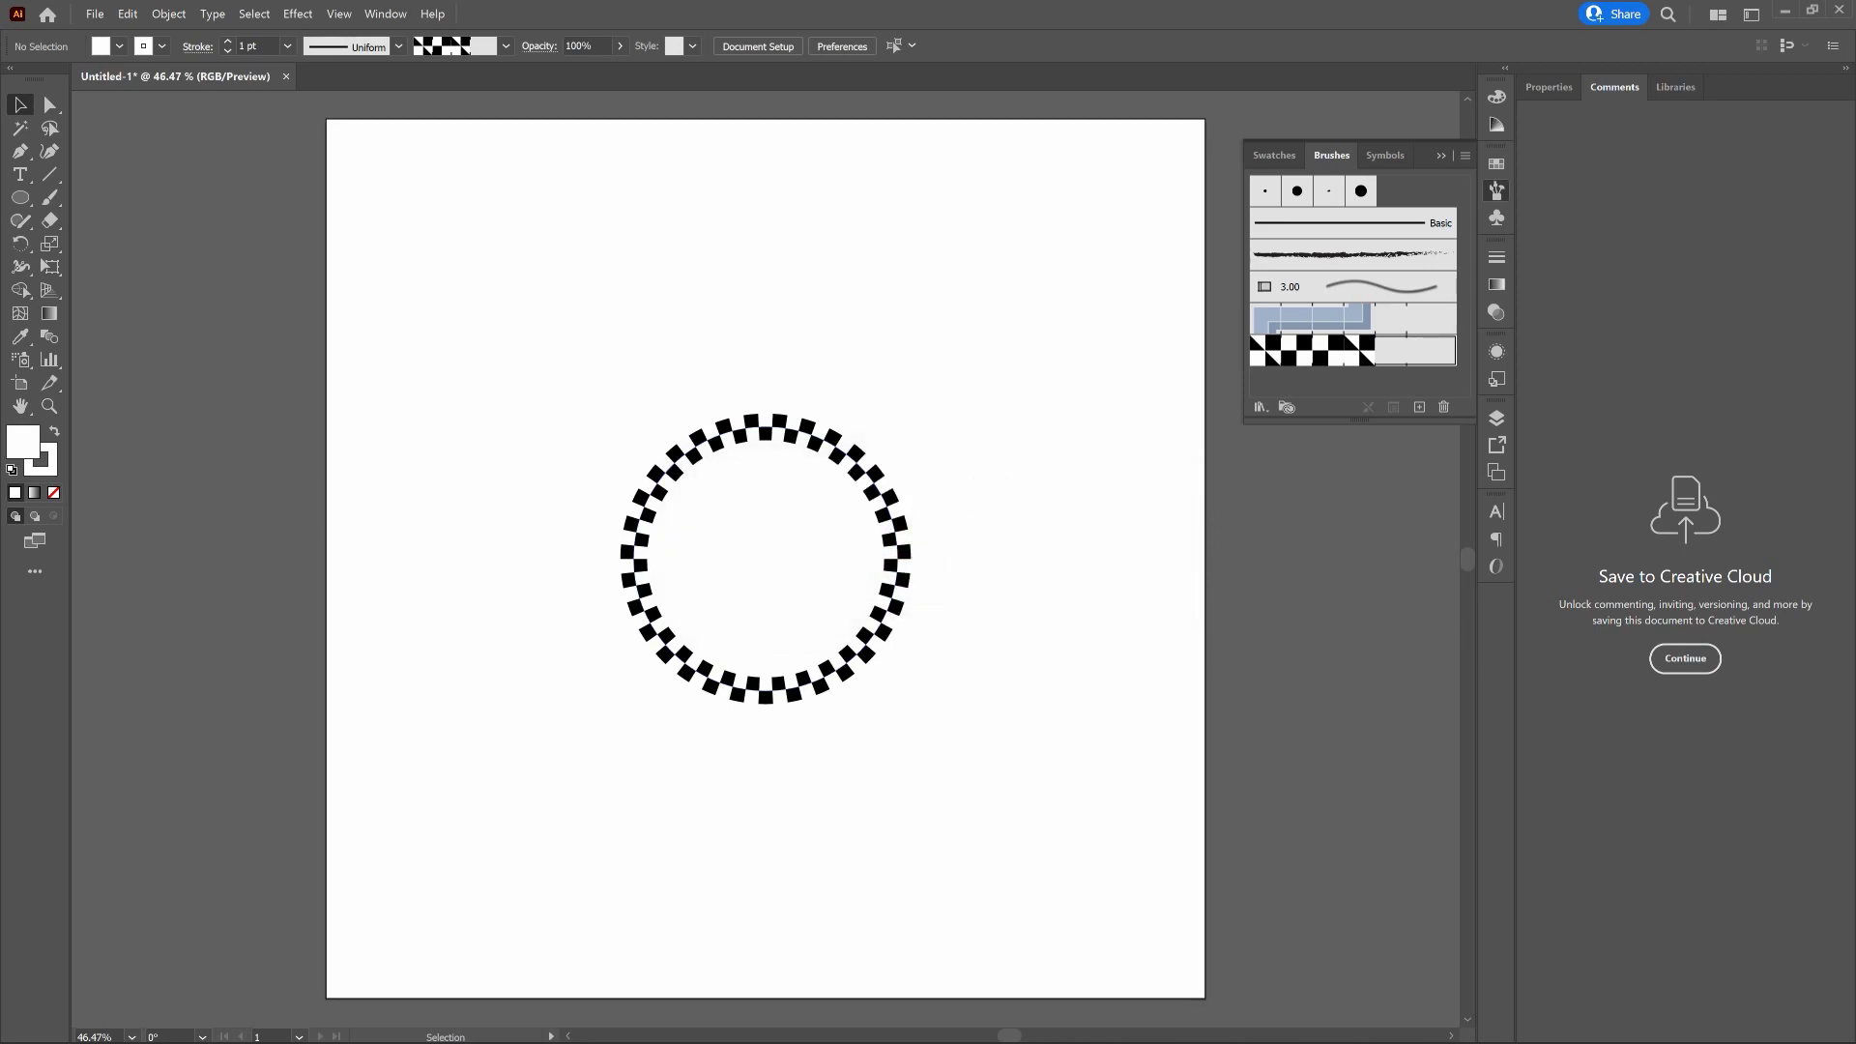